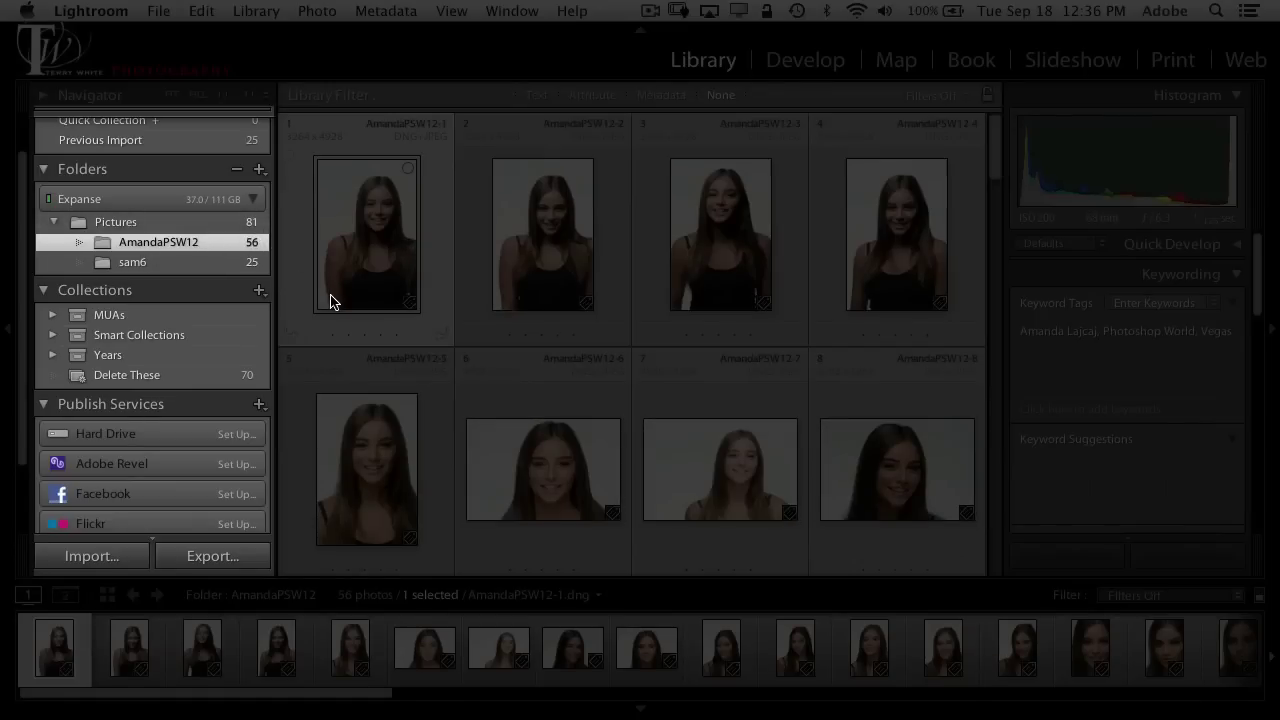
# View the photos in the sam6 folder, return to the AmandaPSW12 folder and browse its photos
pyautogui.click(202, 266)
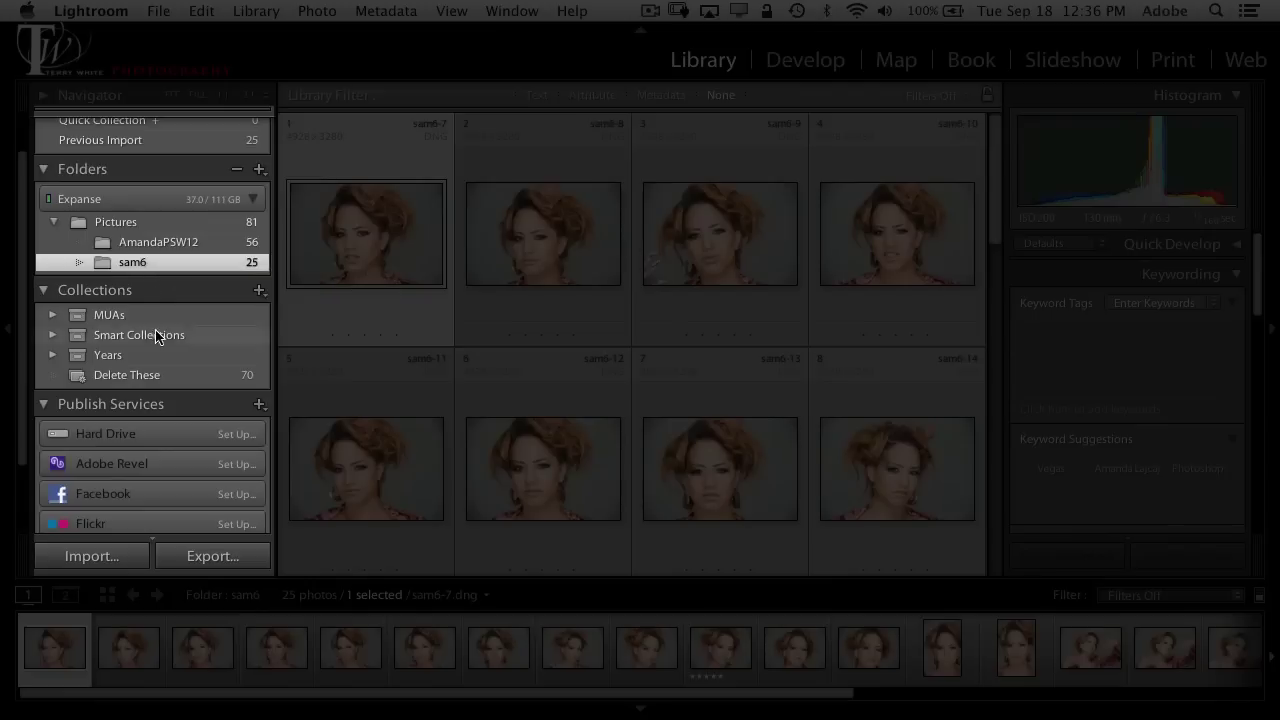
pyautogui.click(200, 244)
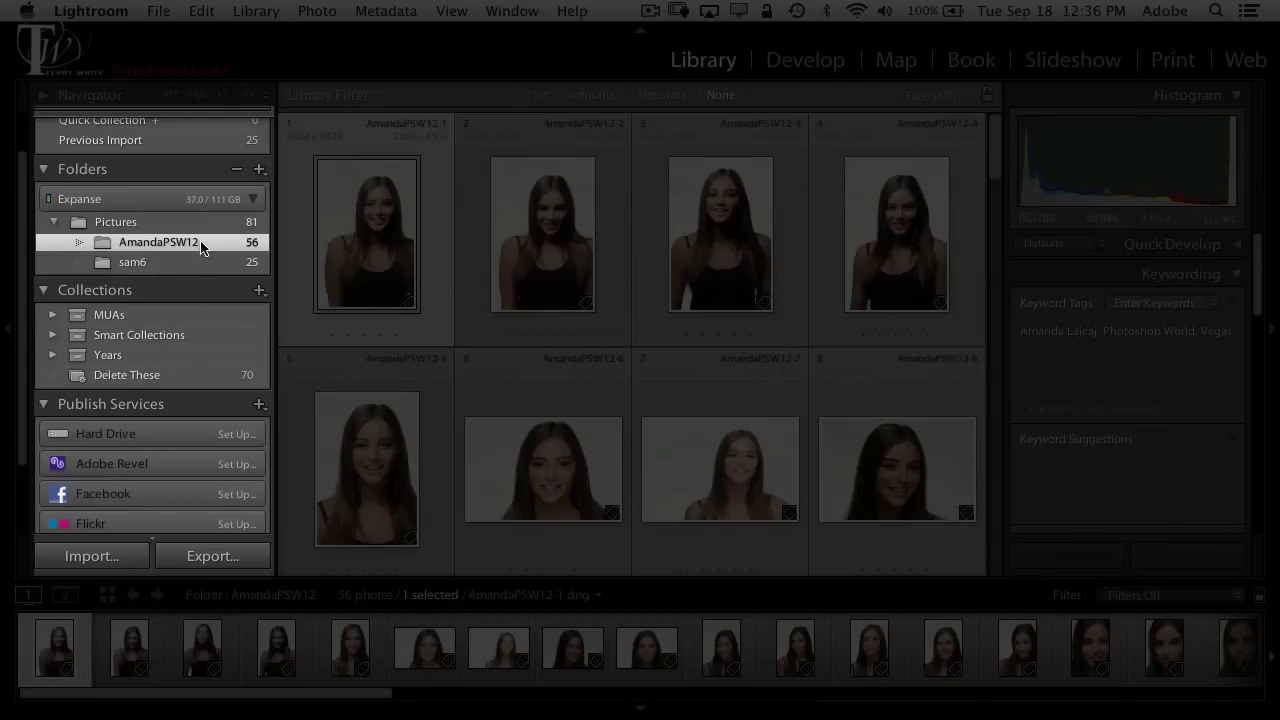
pyautogui.scroll(-3, 518, 240)
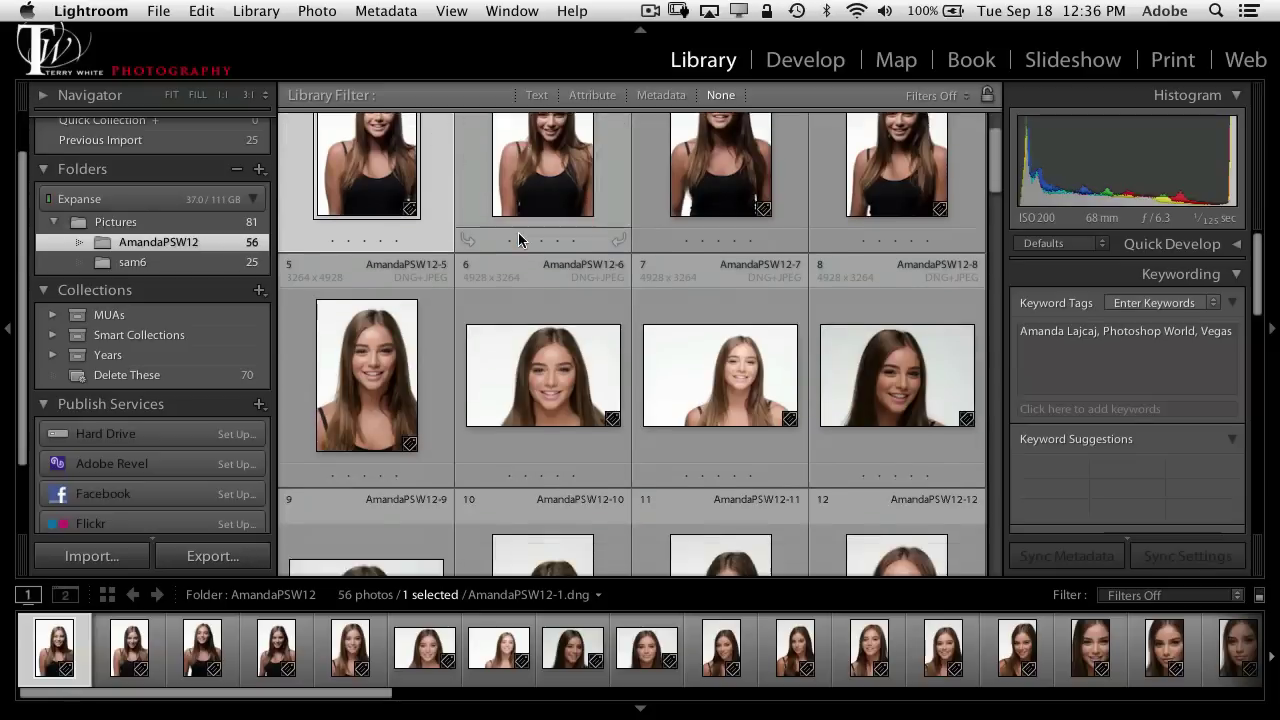
pyautogui.scroll(-5, 518, 240)
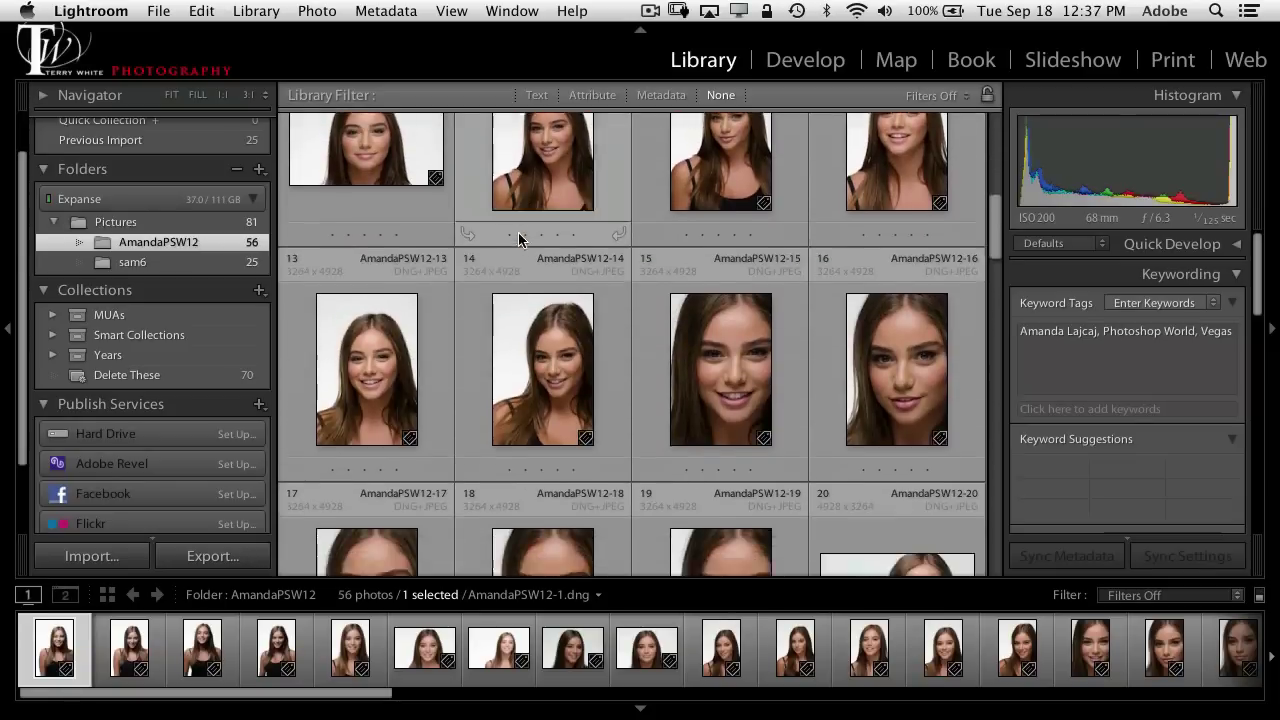
pyautogui.scroll(-2, 518, 240)
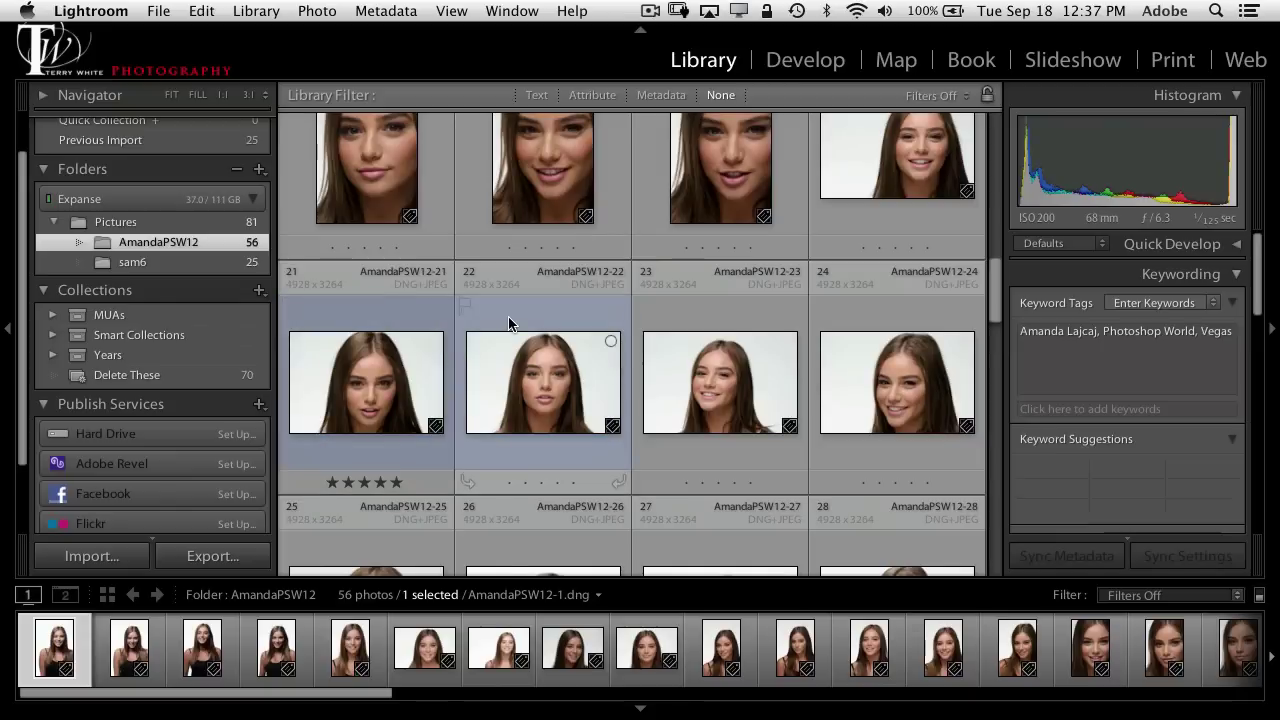
# Try a blue color label on photo AmandaPSW12-23 and remove it again
pyautogui.click(719, 323)
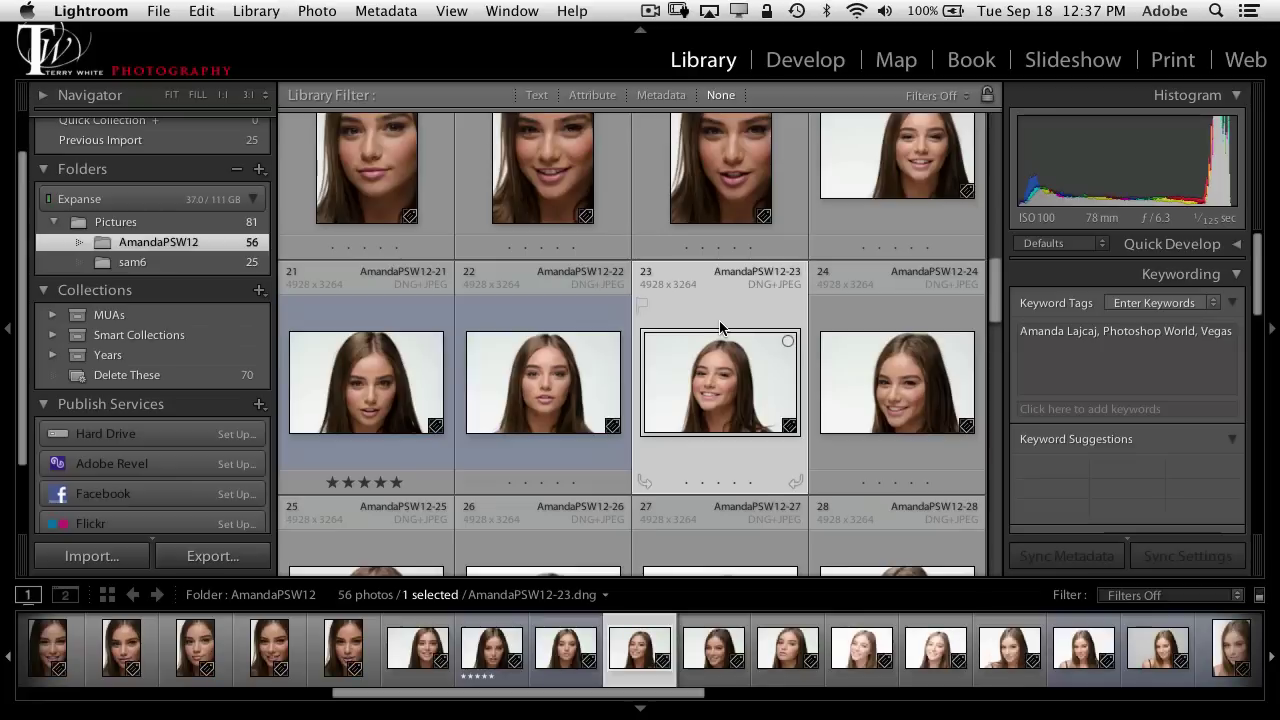
pyautogui.press('8')
pyautogui.press('9')
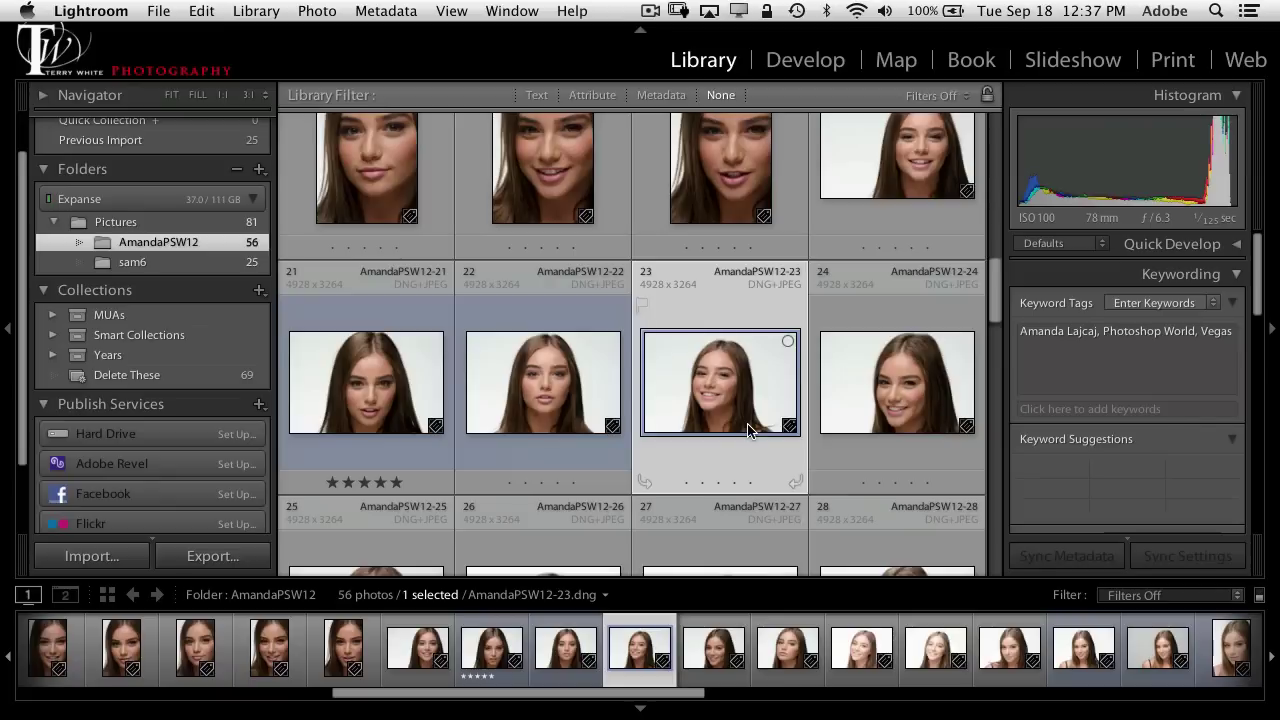
pyautogui.press('9')
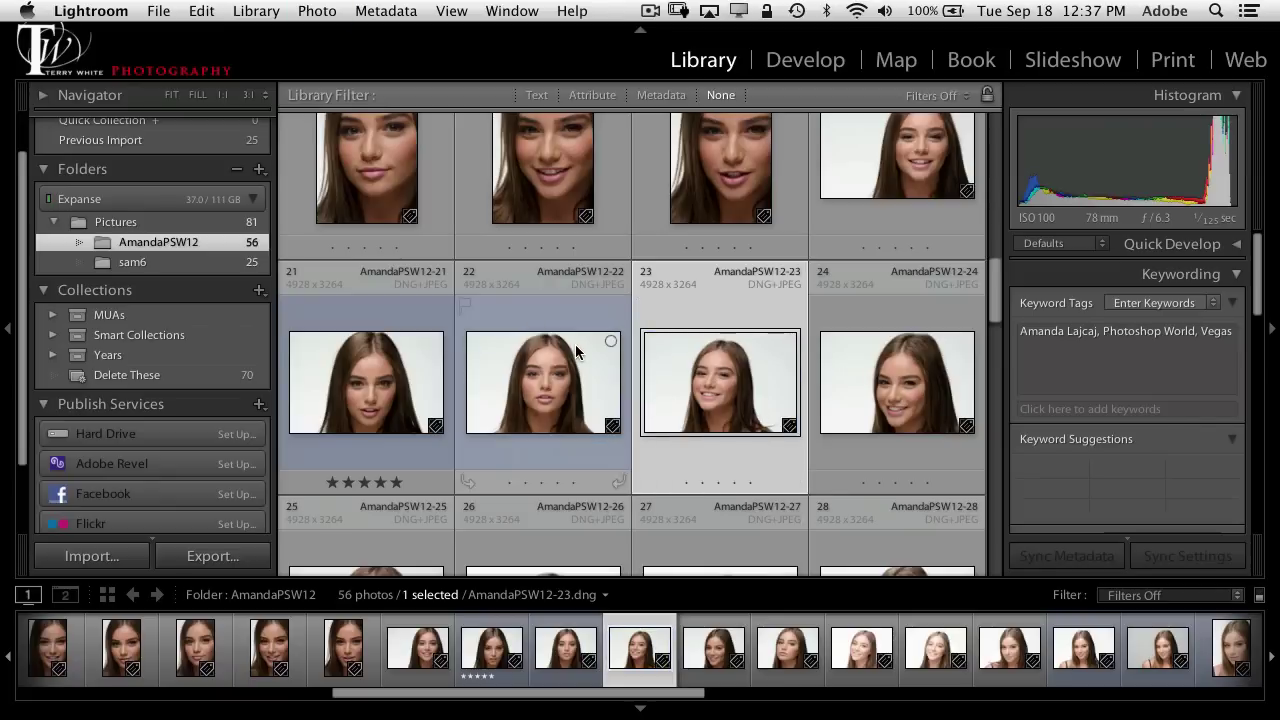
# Examine the remaining photos in the AmandaPSW12 folder for existing labels and further picks
pyautogui.scroll(-3, 575, 344)
pyautogui.scroll(-5, 575, 345)
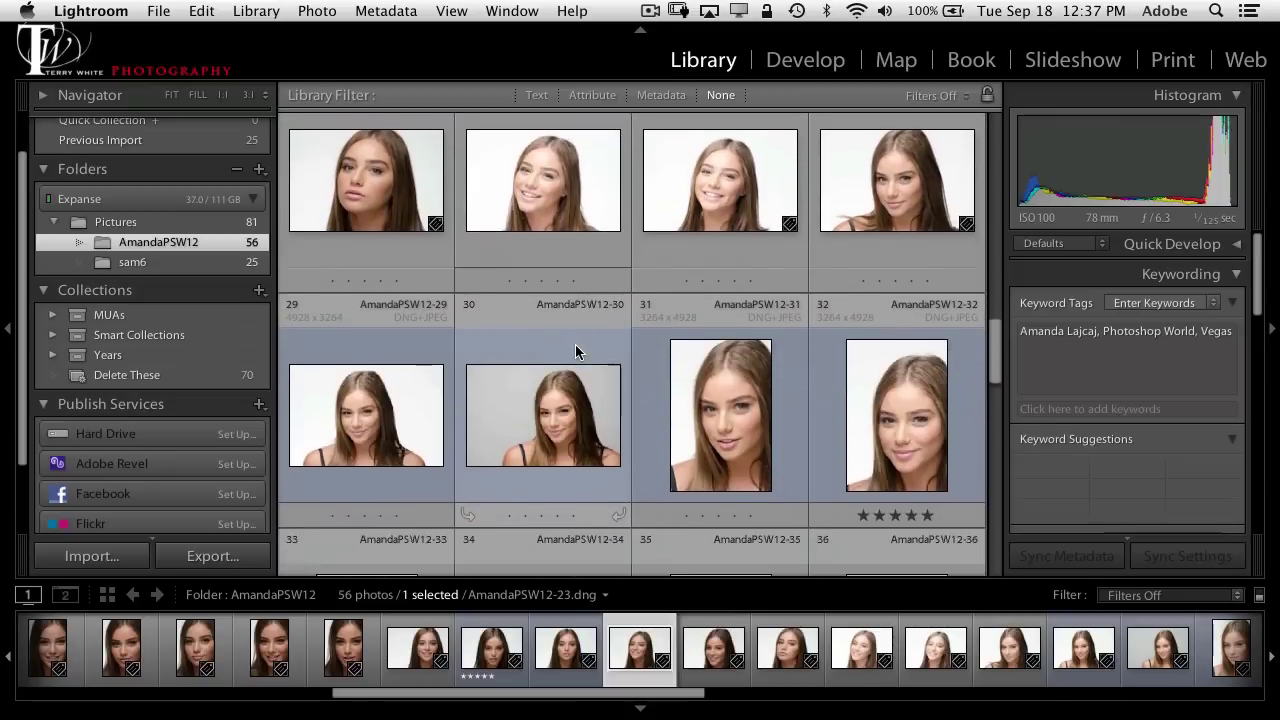
pyautogui.scroll(-3, 575, 351)
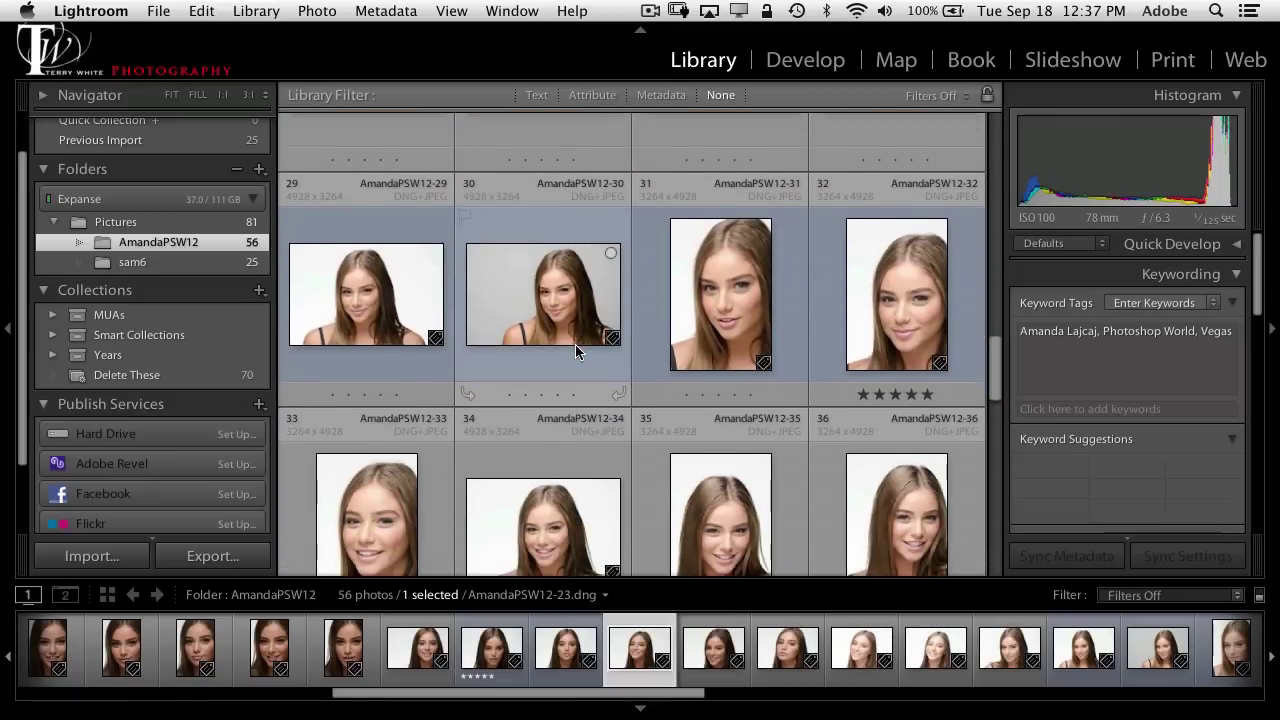
pyautogui.scroll(-1, 575, 351)
pyautogui.scroll(-5, 575, 350)
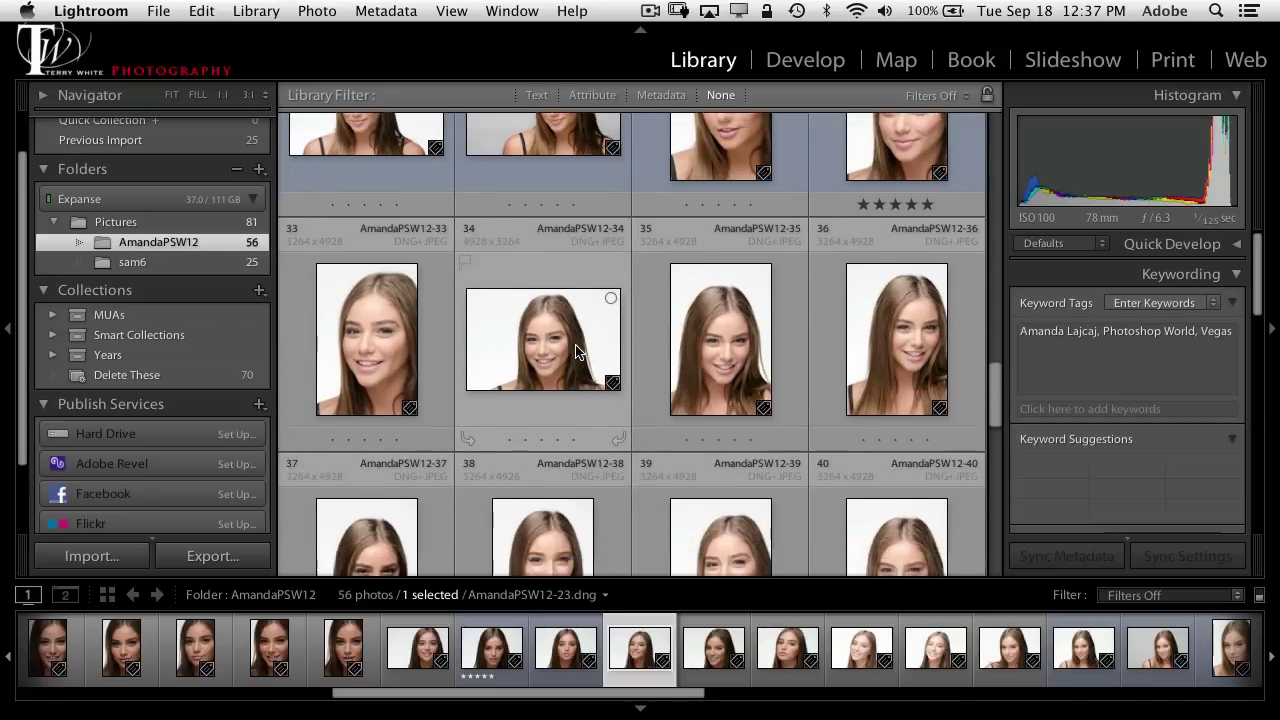
pyautogui.scroll(-13, 575, 350)
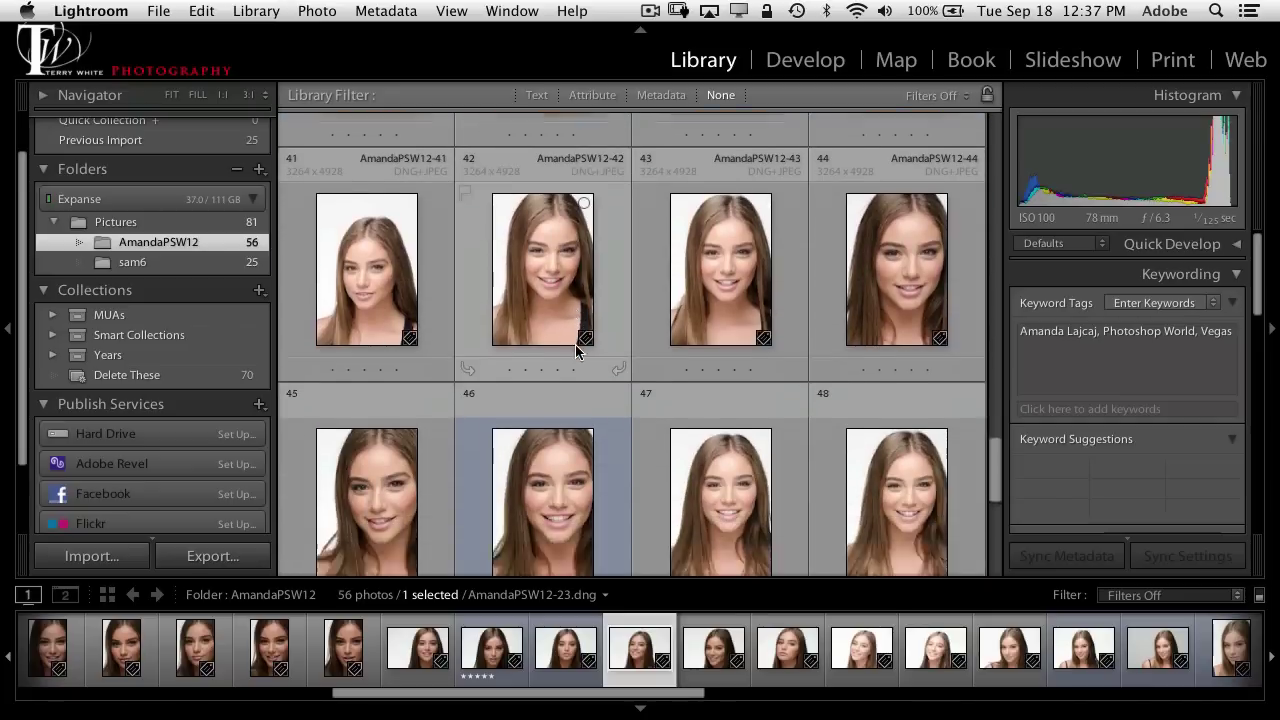
pyautogui.scroll(-6, 575, 351)
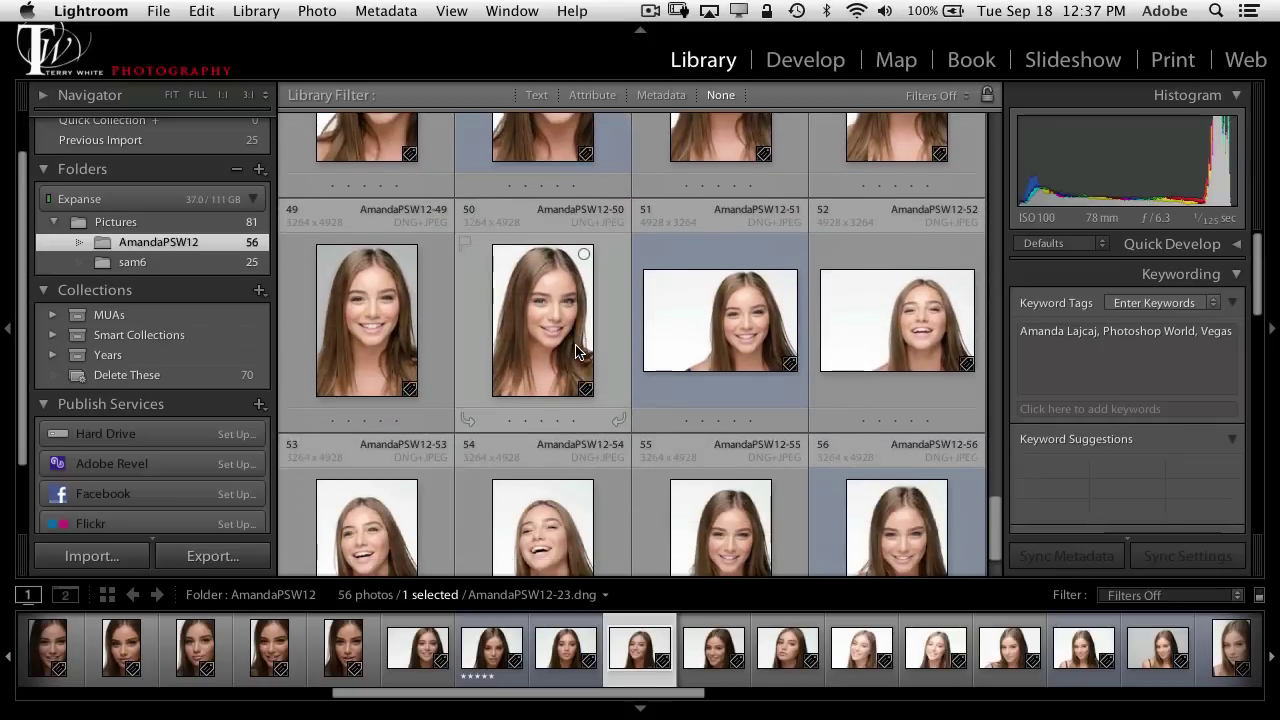
pyautogui.scroll(8, 575, 347)
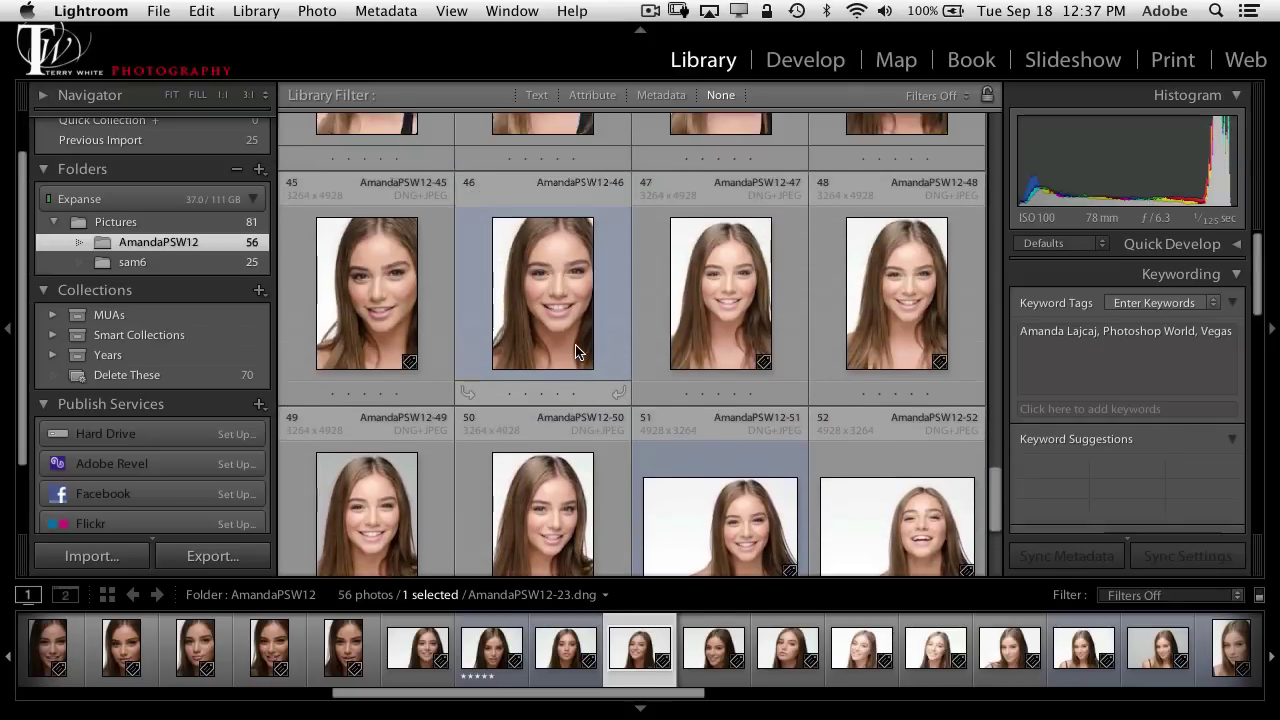
pyautogui.scroll(15, 575, 352)
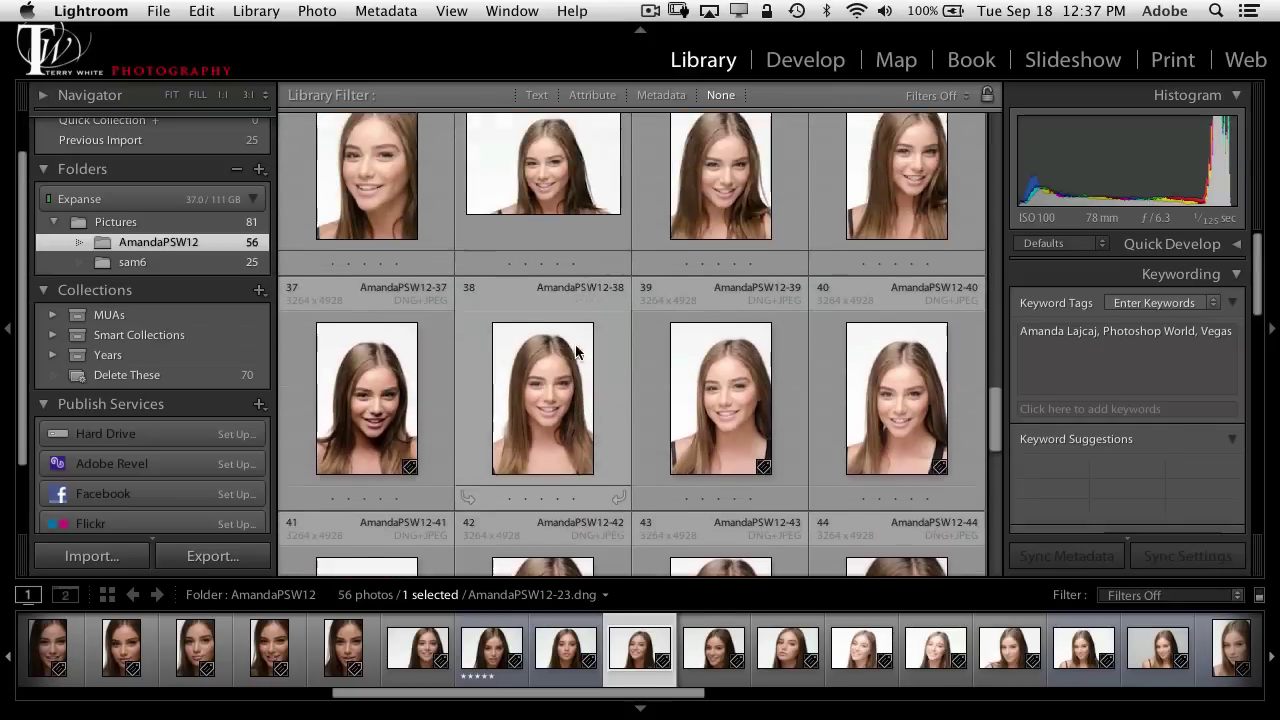
pyautogui.scroll(20, 575, 347)
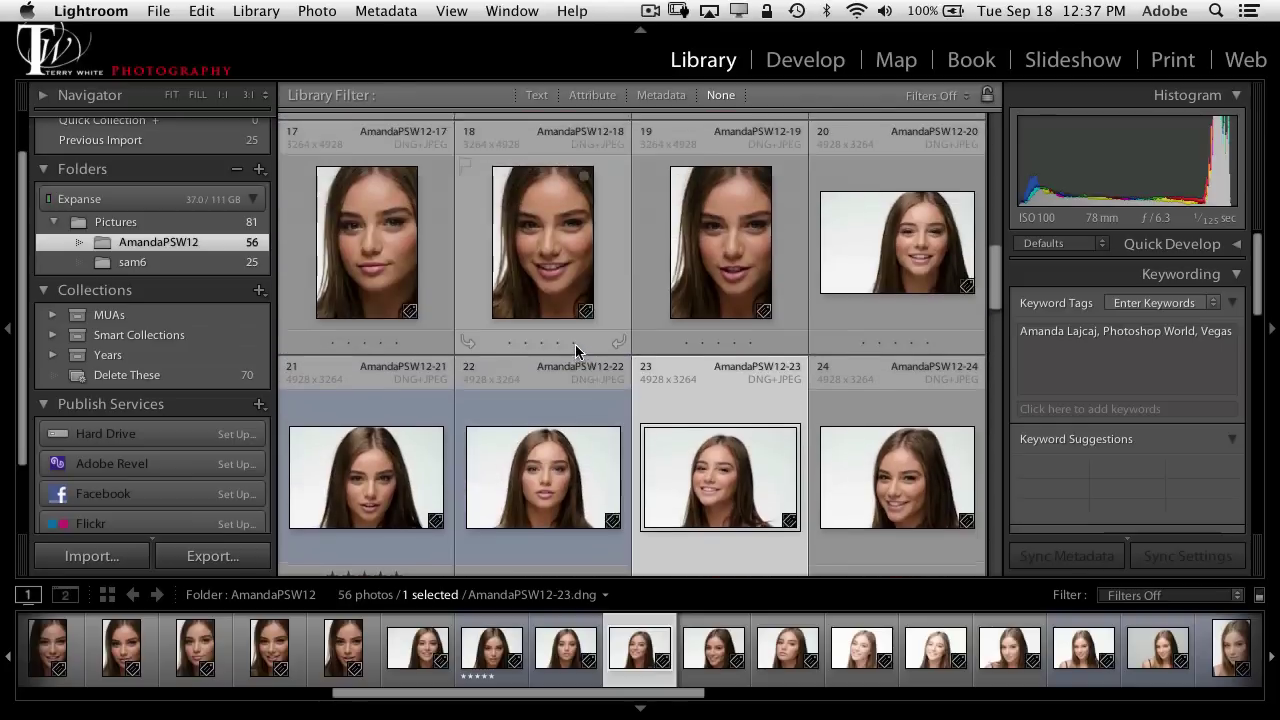
# Set the color label of photo AmandaPSW12-28 to green
pyautogui.scroll(-7, 575, 347)
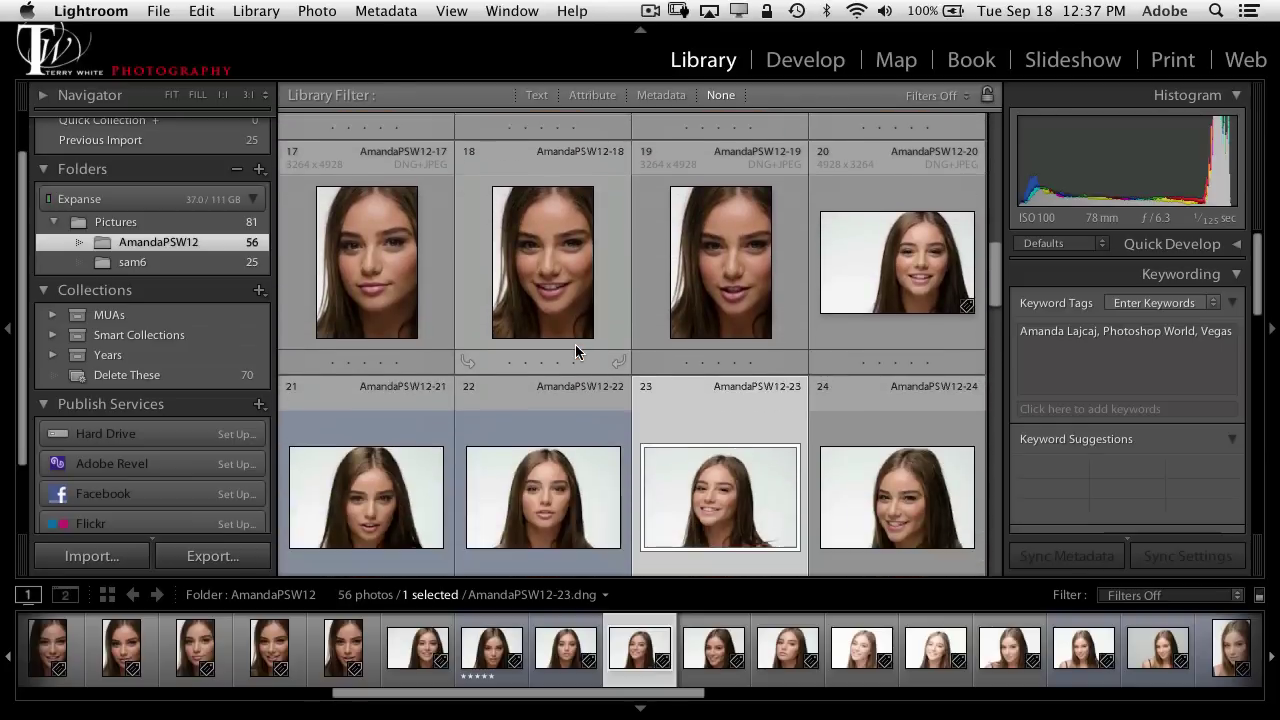
pyautogui.scroll(-3, 575, 350)
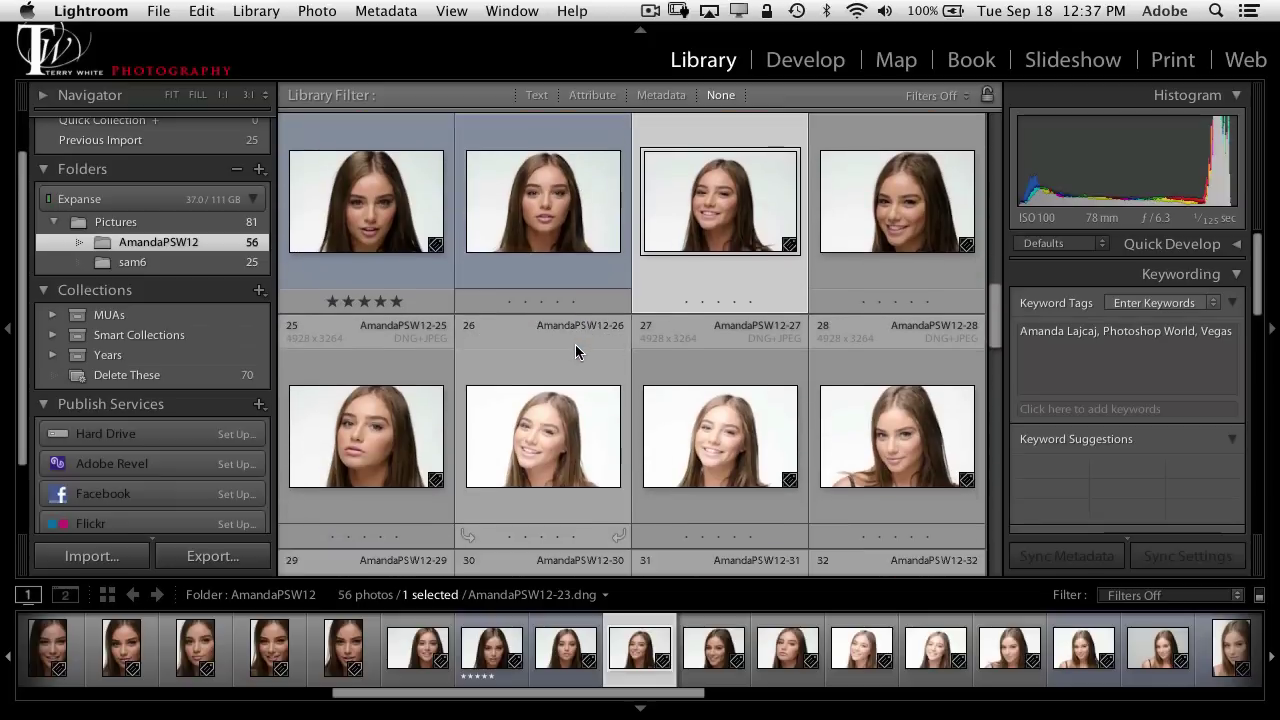
pyautogui.scroll(-1, 575, 350)
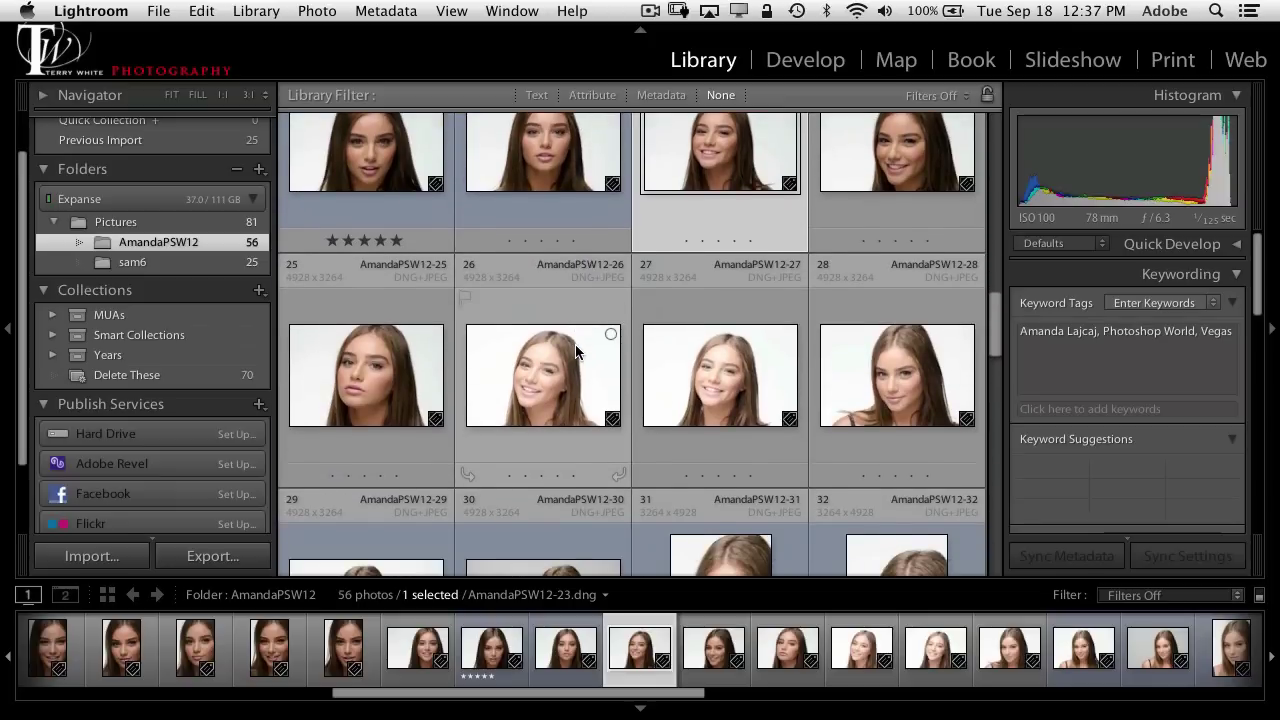
pyautogui.click(878, 393)
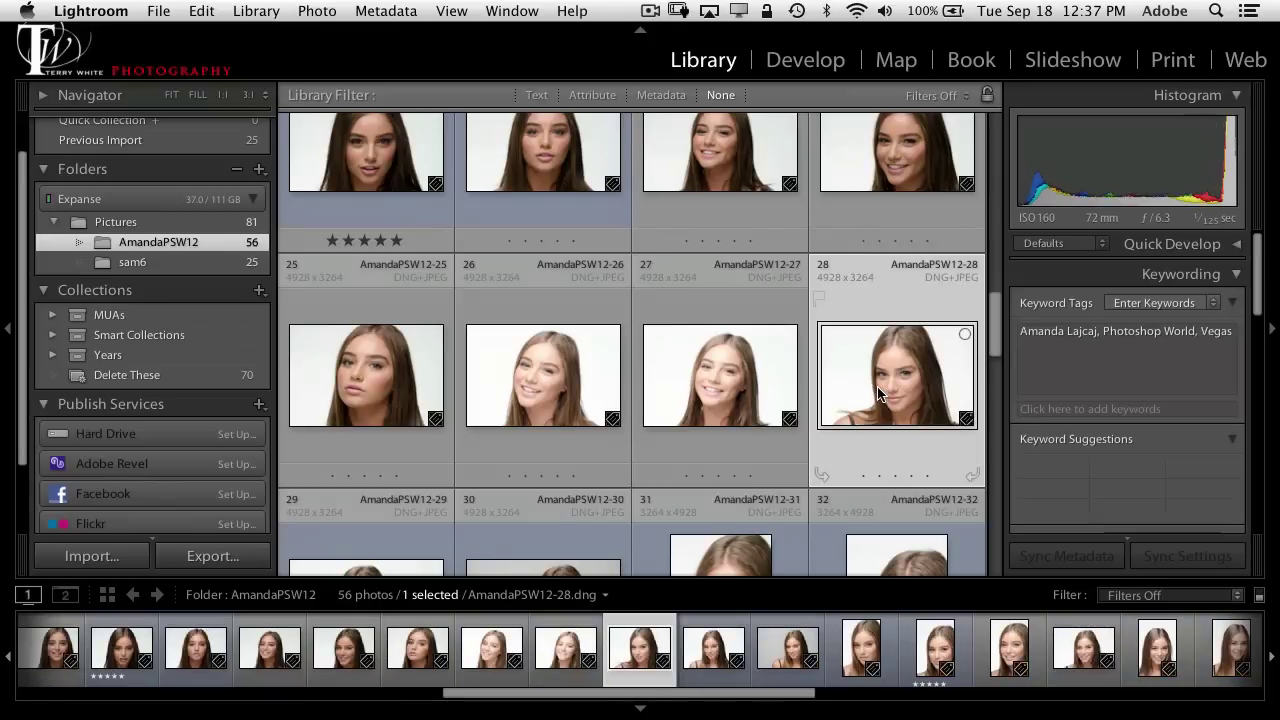
pyautogui.press('9')
pyautogui.press('8')
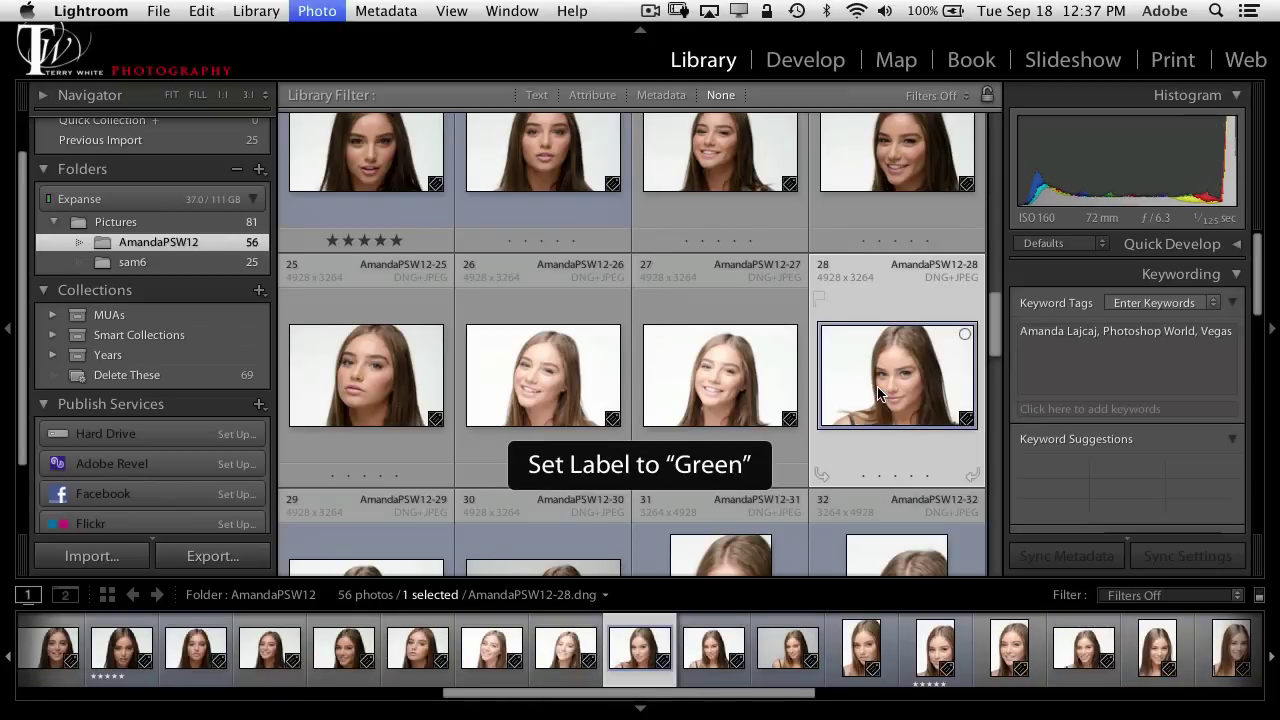
# Mark photo AmandaPSW12-33 with a green color label
pyautogui.scroll(-3, 797, 408)
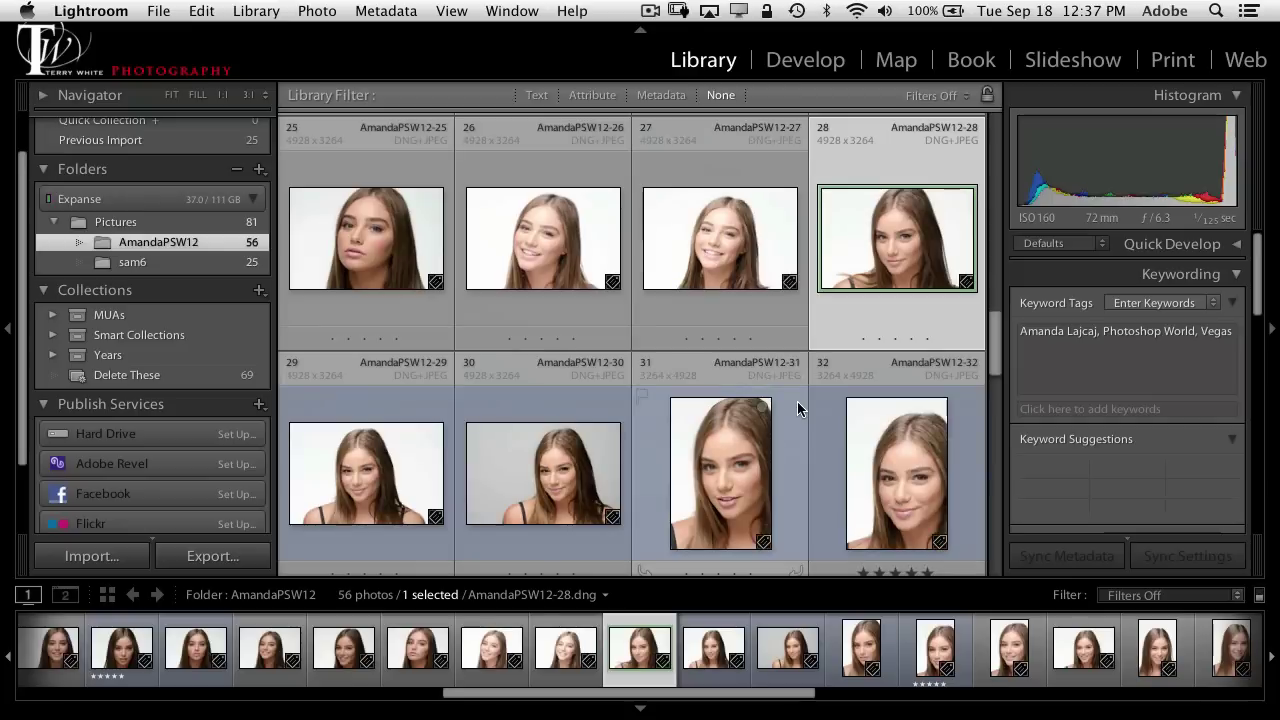
pyautogui.scroll(-5, 797, 401)
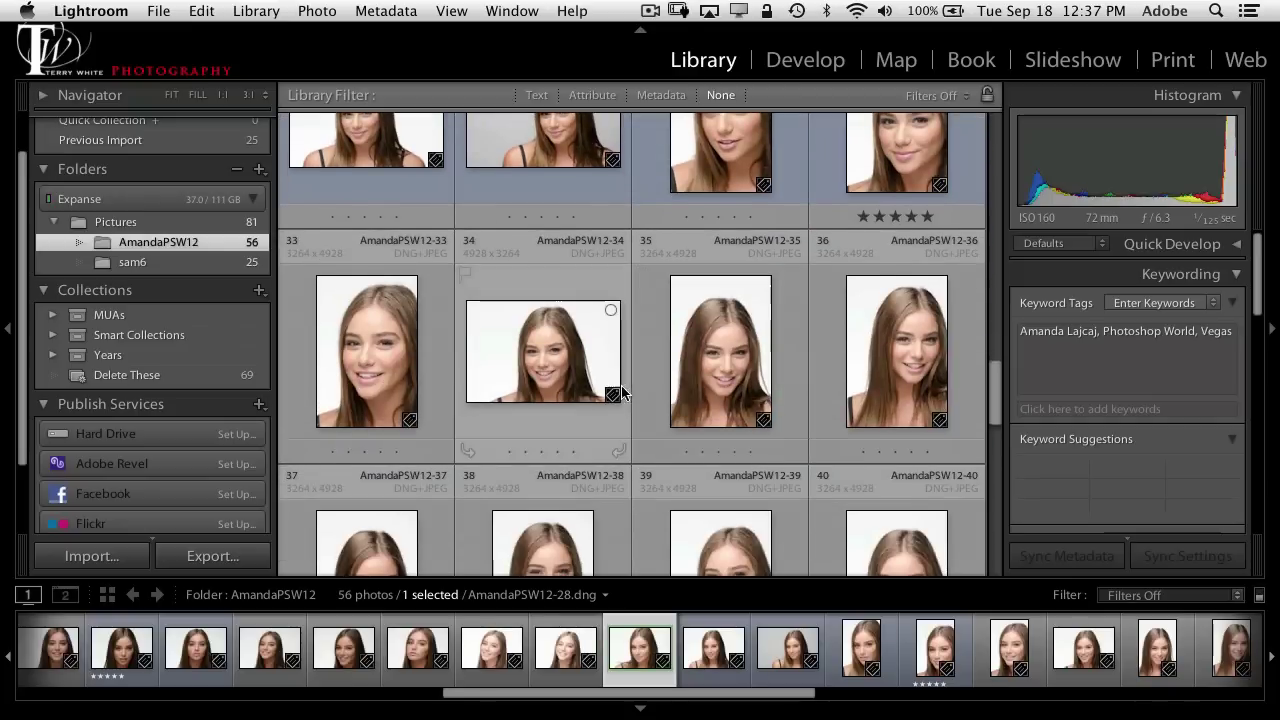
pyautogui.click(388, 366)
pyautogui.press('8')
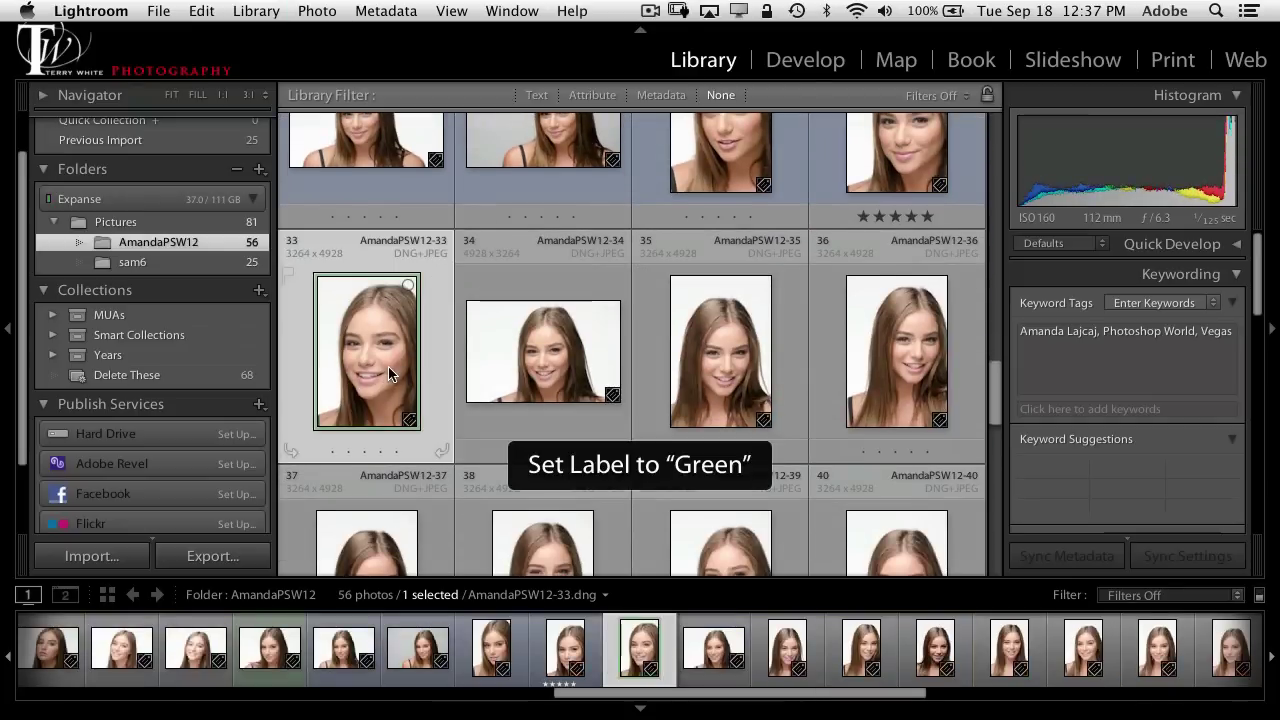
# Assign a green color label to photo AmandaPSW12-42 and look back over the labelled photos
pyautogui.scroll(-4, 472, 390)
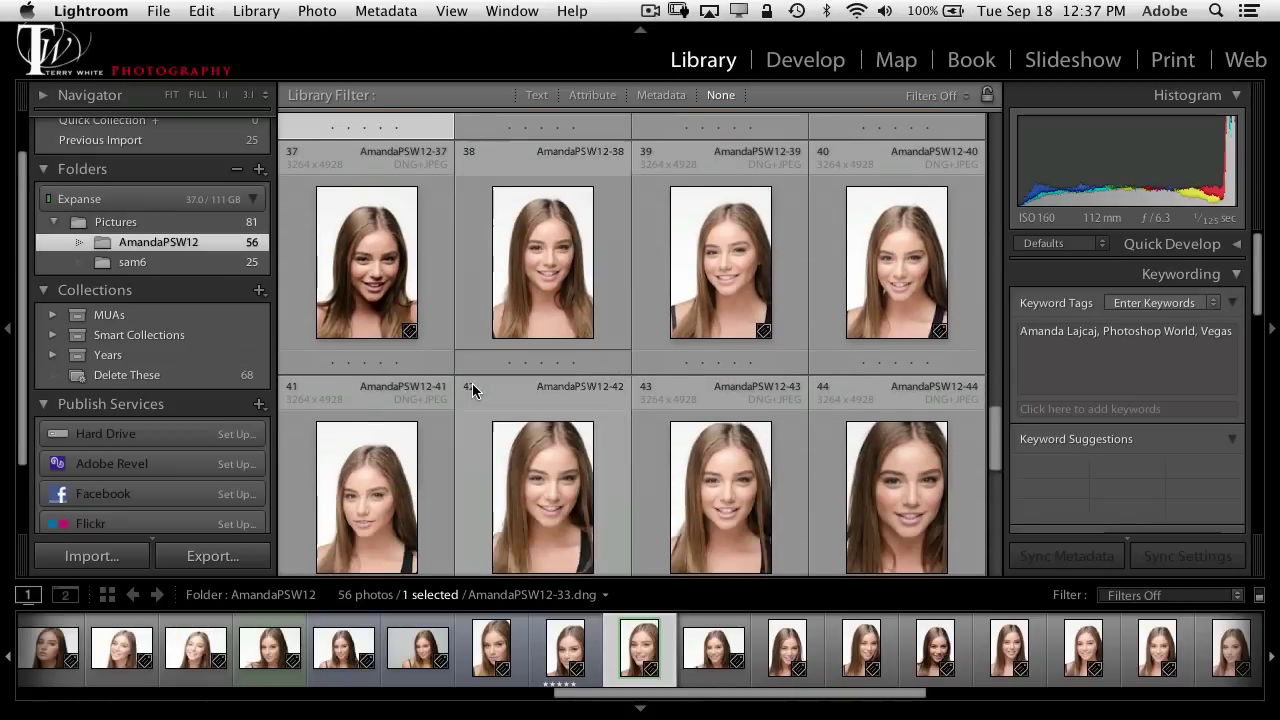
pyautogui.click(541, 501)
pyautogui.press('8')
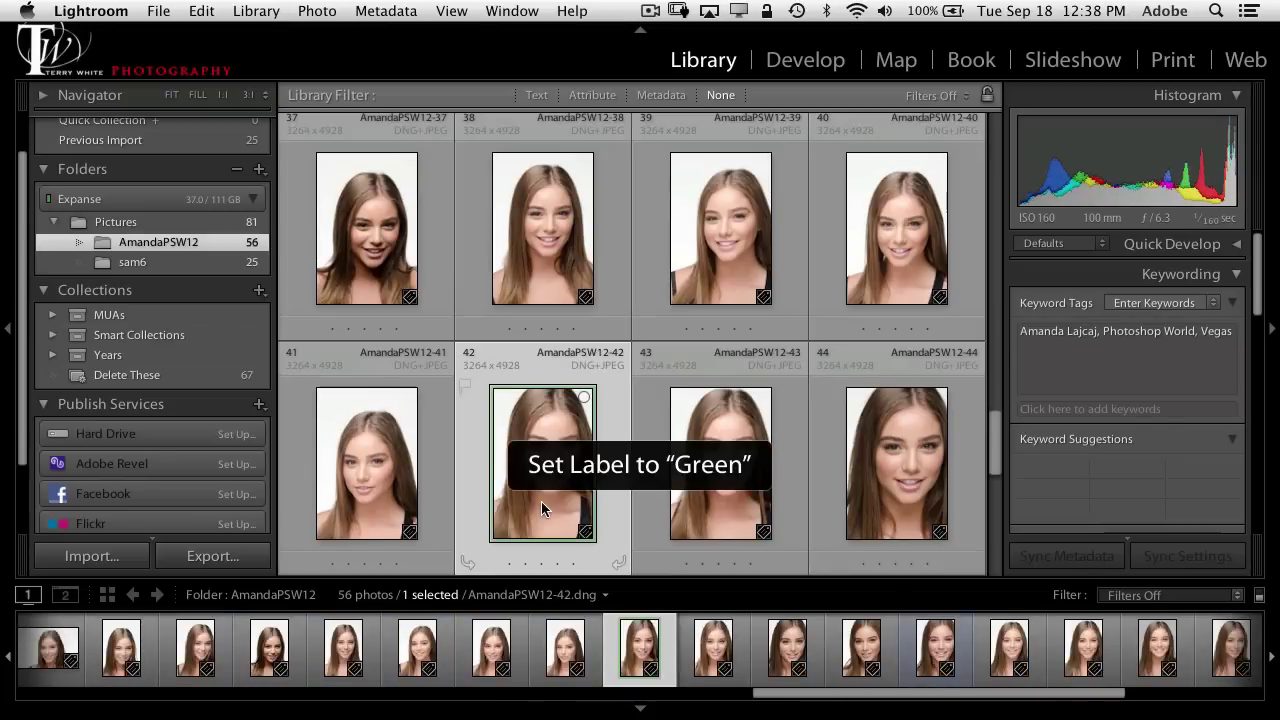
pyautogui.scroll(3, 741, 300)
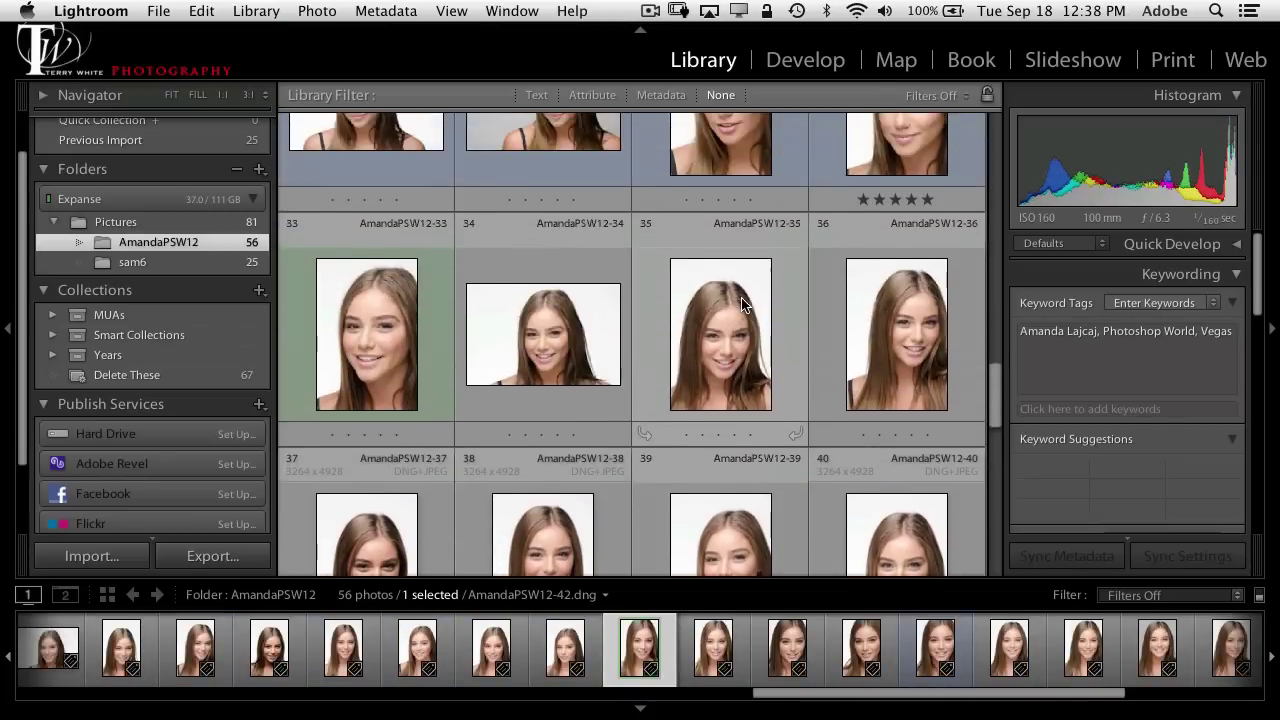
pyautogui.scroll(2, 741, 305)
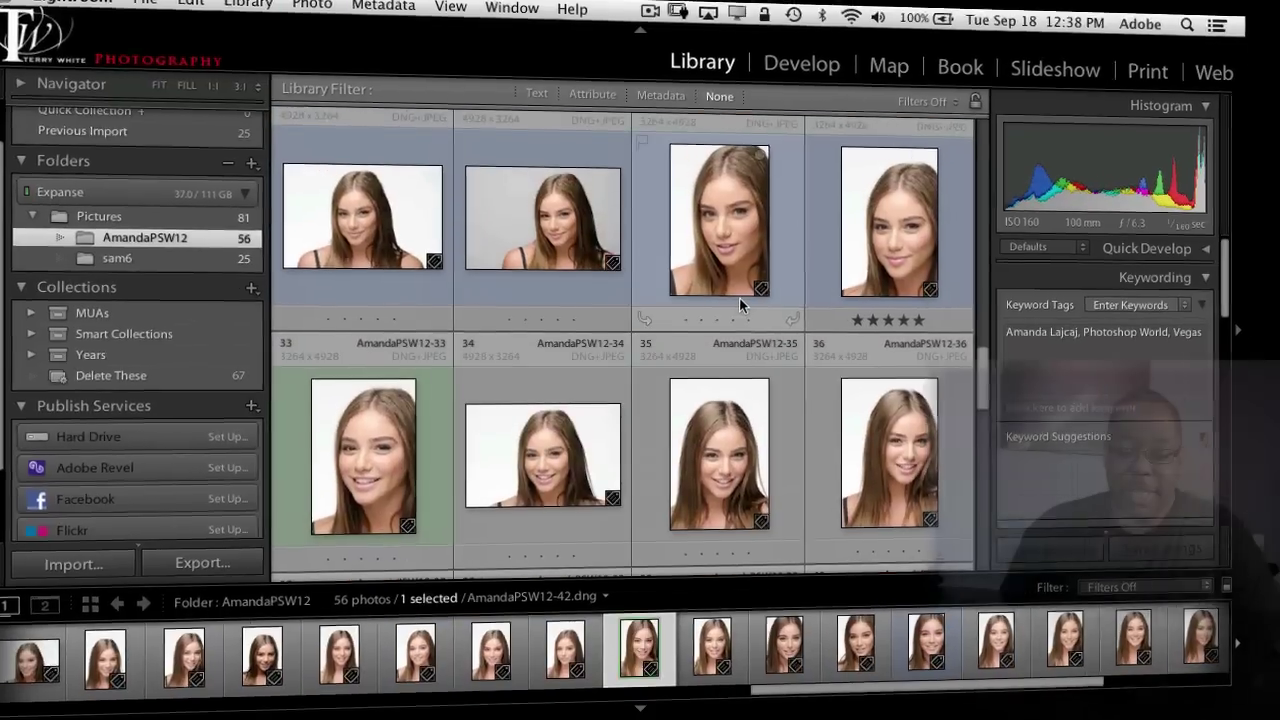
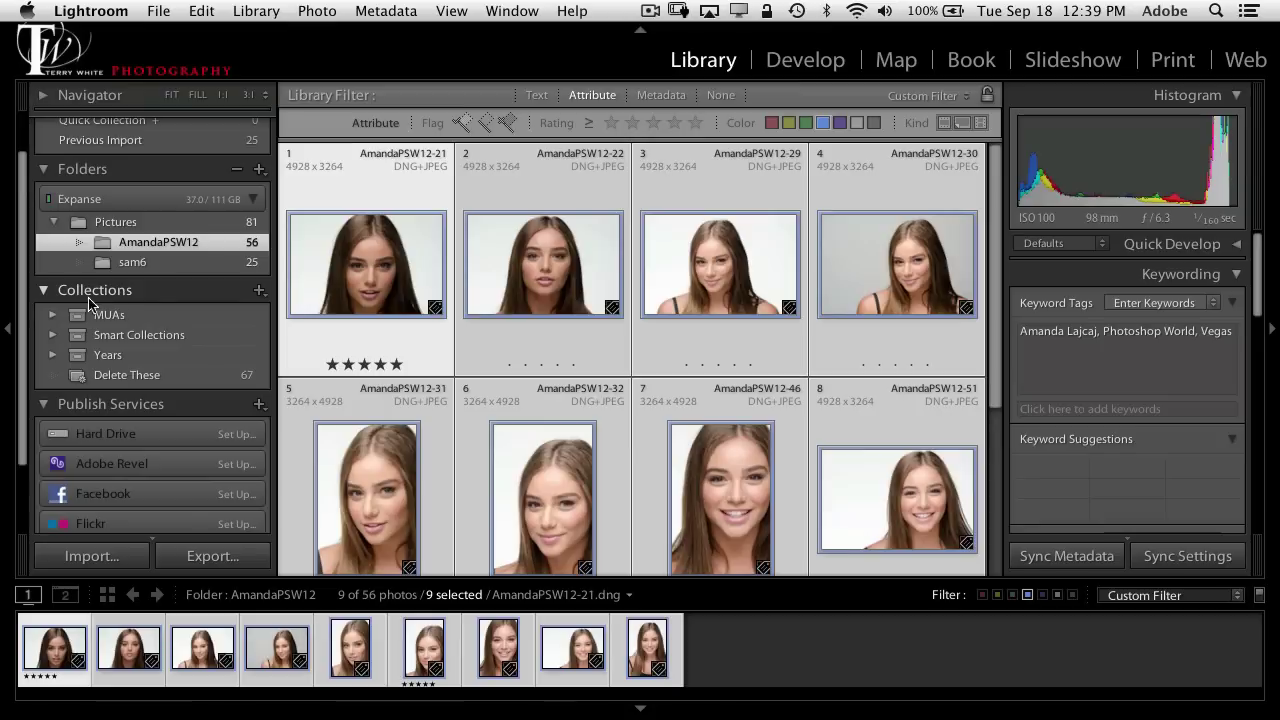
# Create a top-level collection called "Amanda's Favs" that includes the selected blue-labelled photos
pyautogui.click(259, 292)
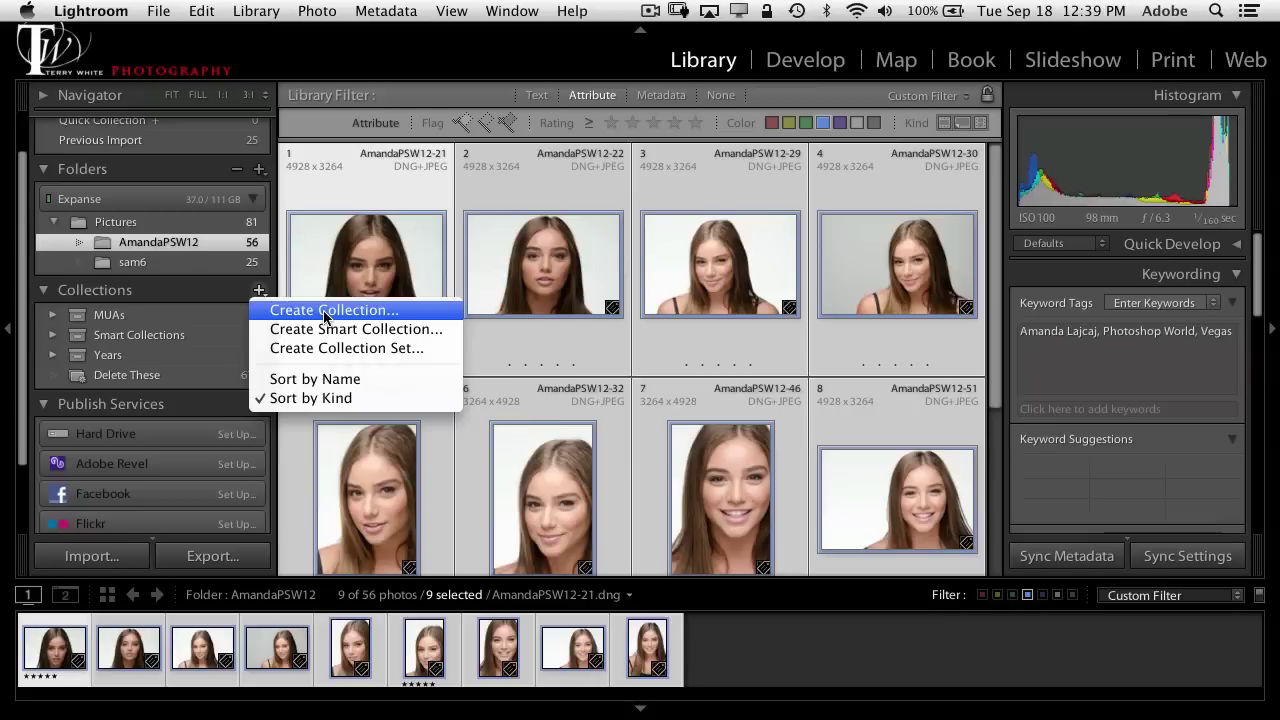
pyautogui.click(323, 310)
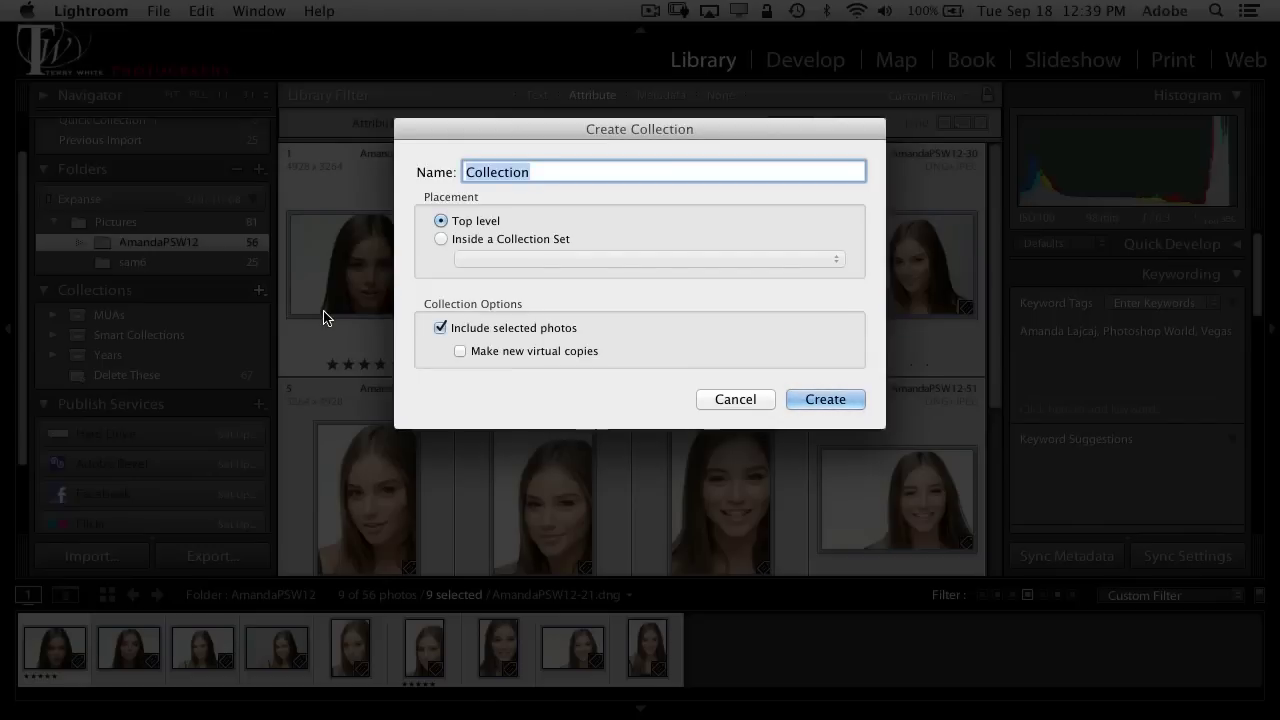
pyautogui.write("Amanda's Favs")
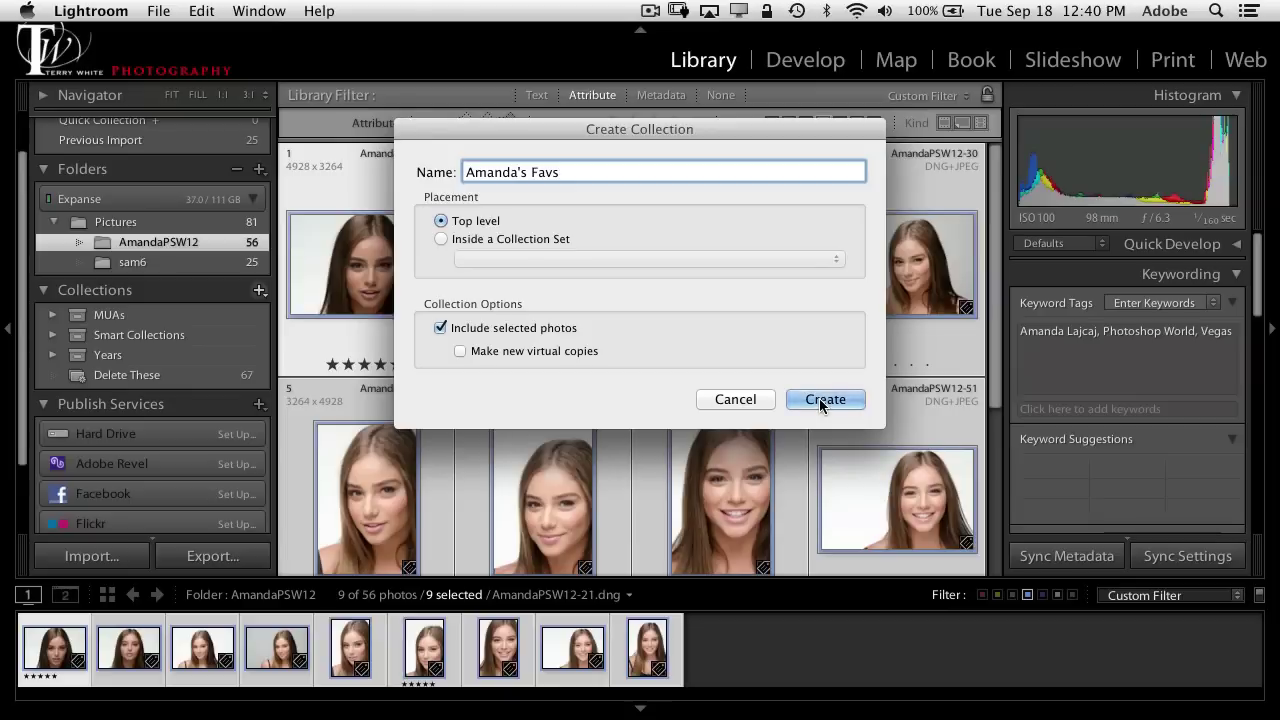
pyautogui.click(822, 399)
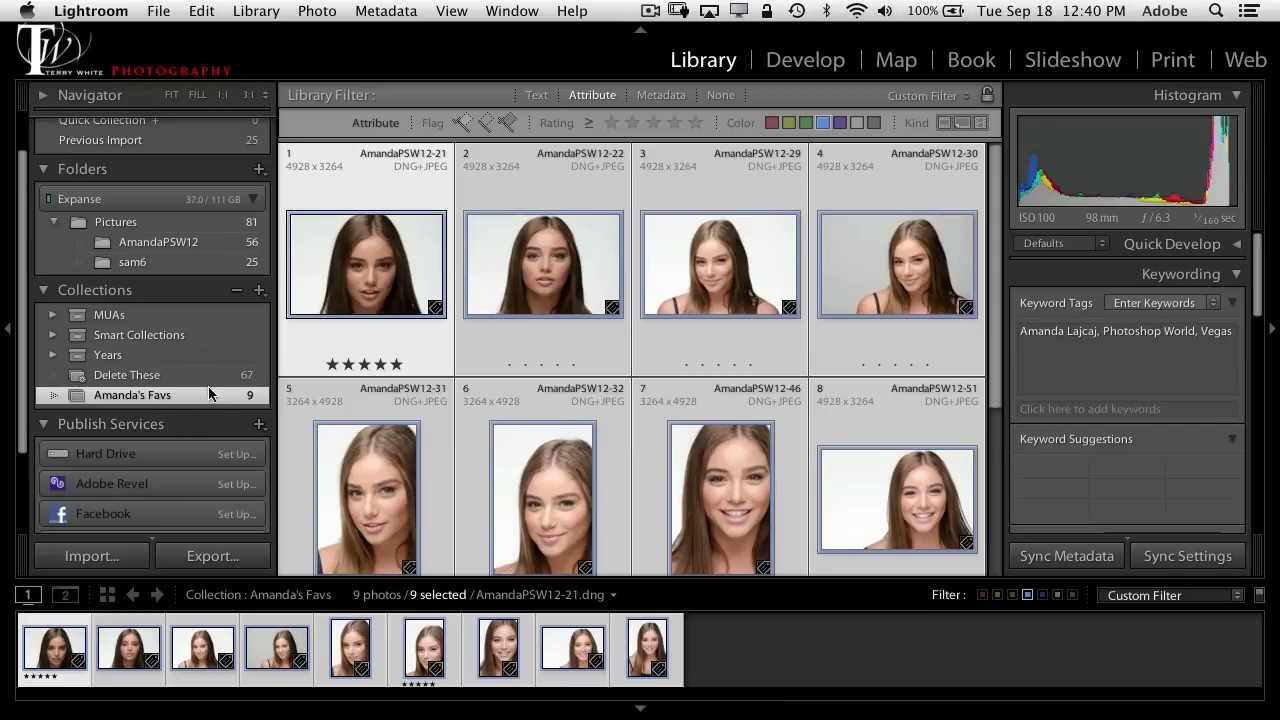
# Reopen the AmandaPSW12 folder and enable its attribute filter to show only the blue-labelled photos
pyautogui.click(202, 242)
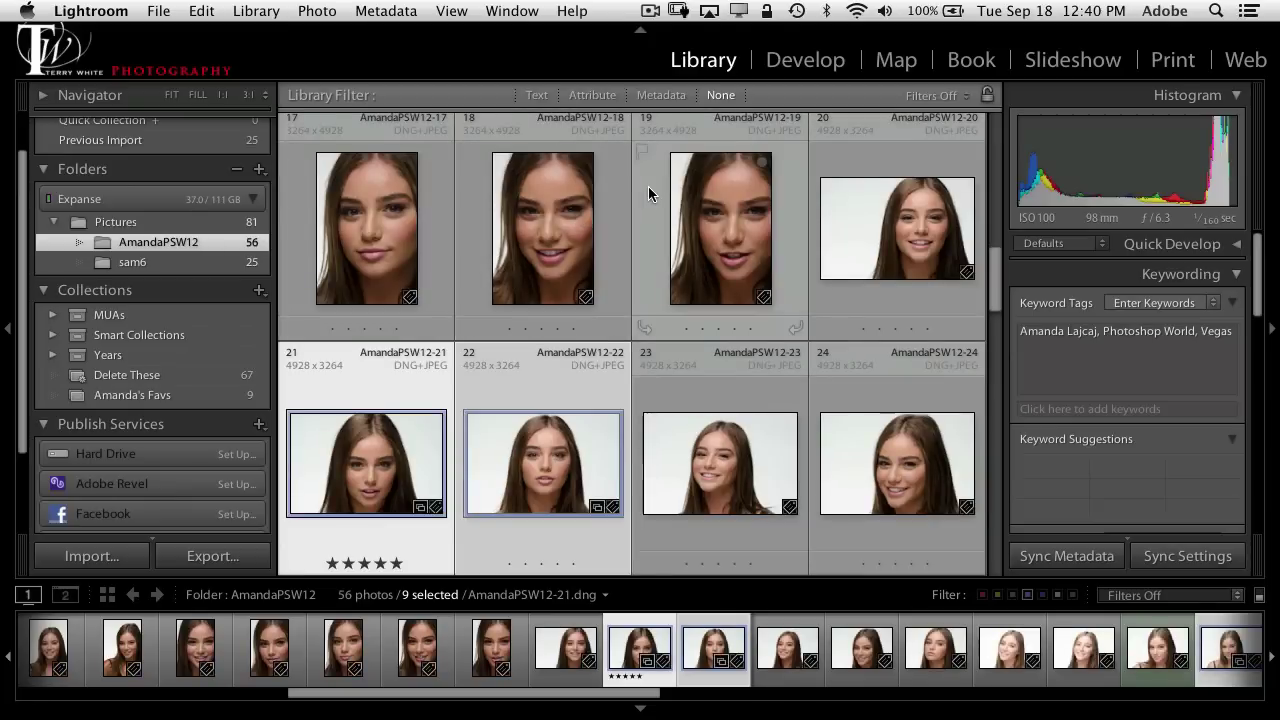
pyautogui.click(592, 96)
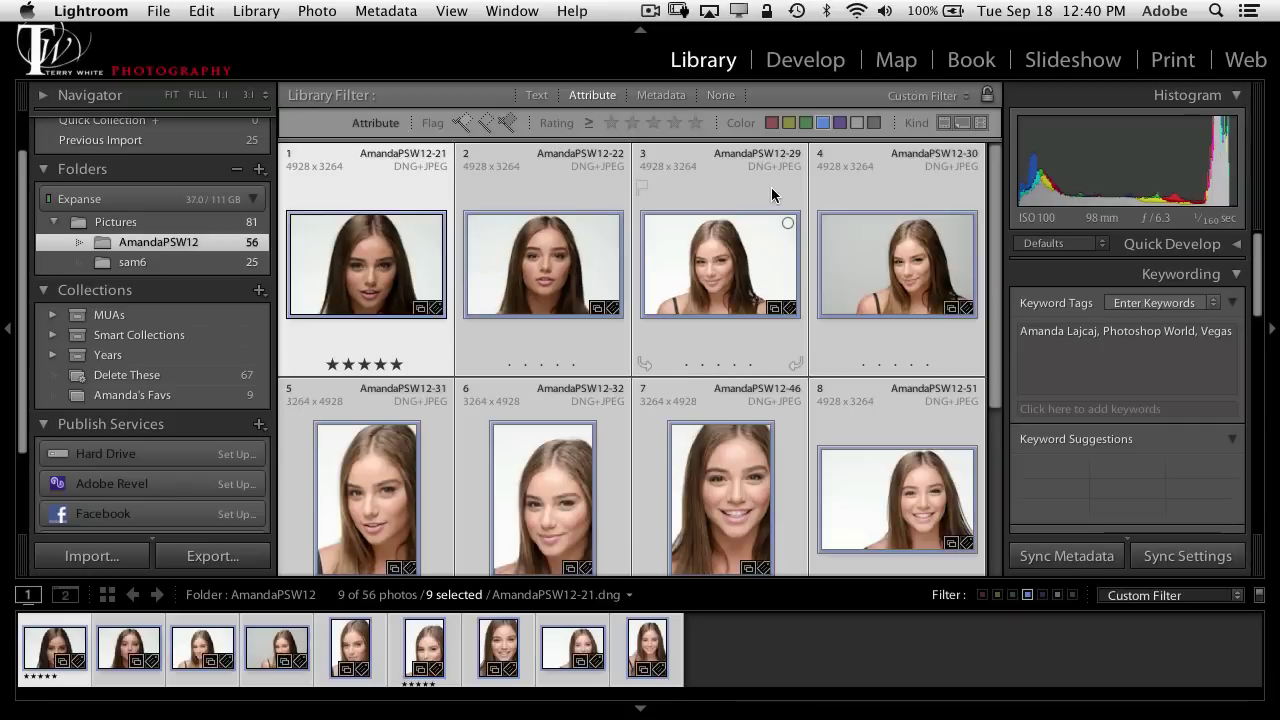
# Switch the AmandaPSW12 color filter from blue to green and select all the green-labelled photos
pyautogui.click(824, 124)
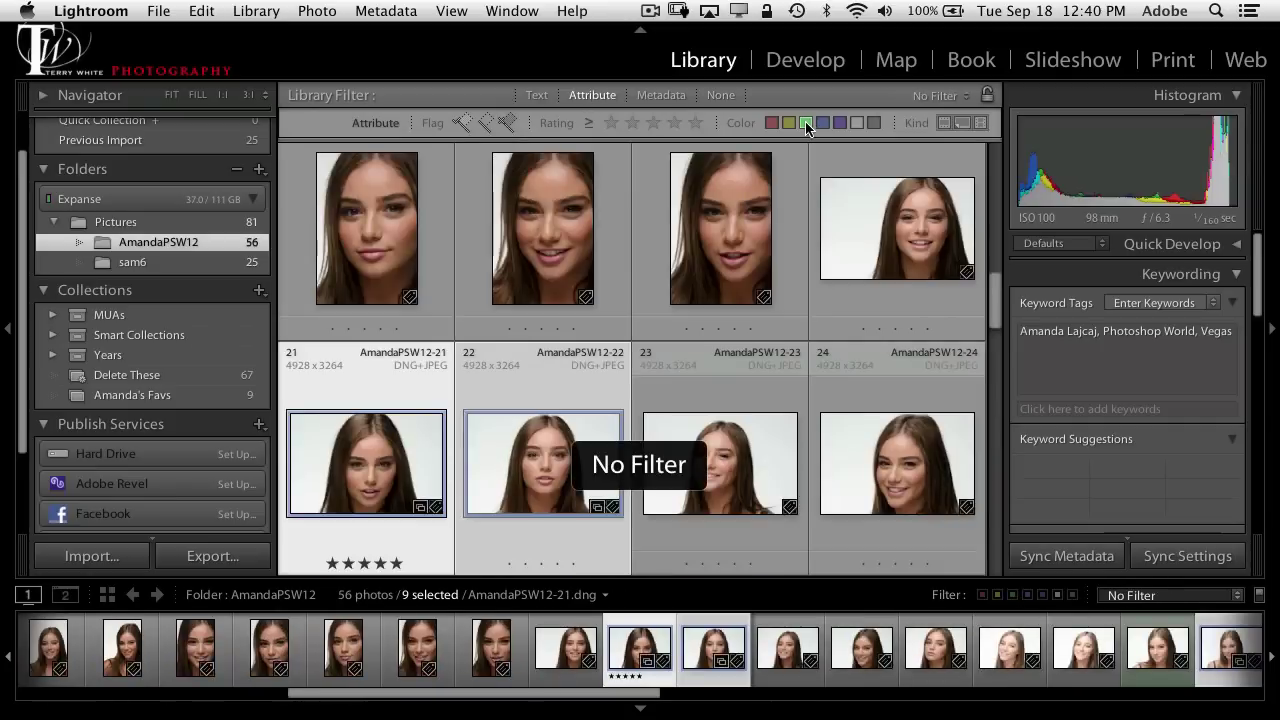
pyautogui.click(806, 122)
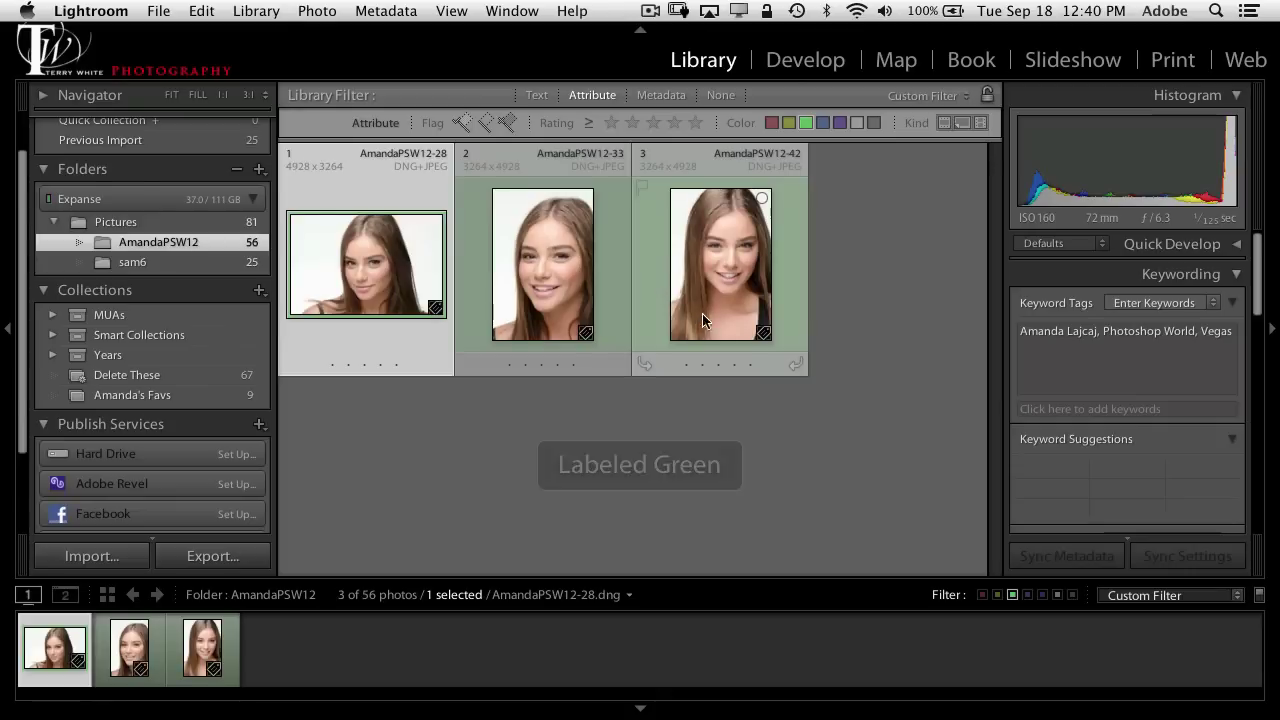
pyautogui.press('super+a')
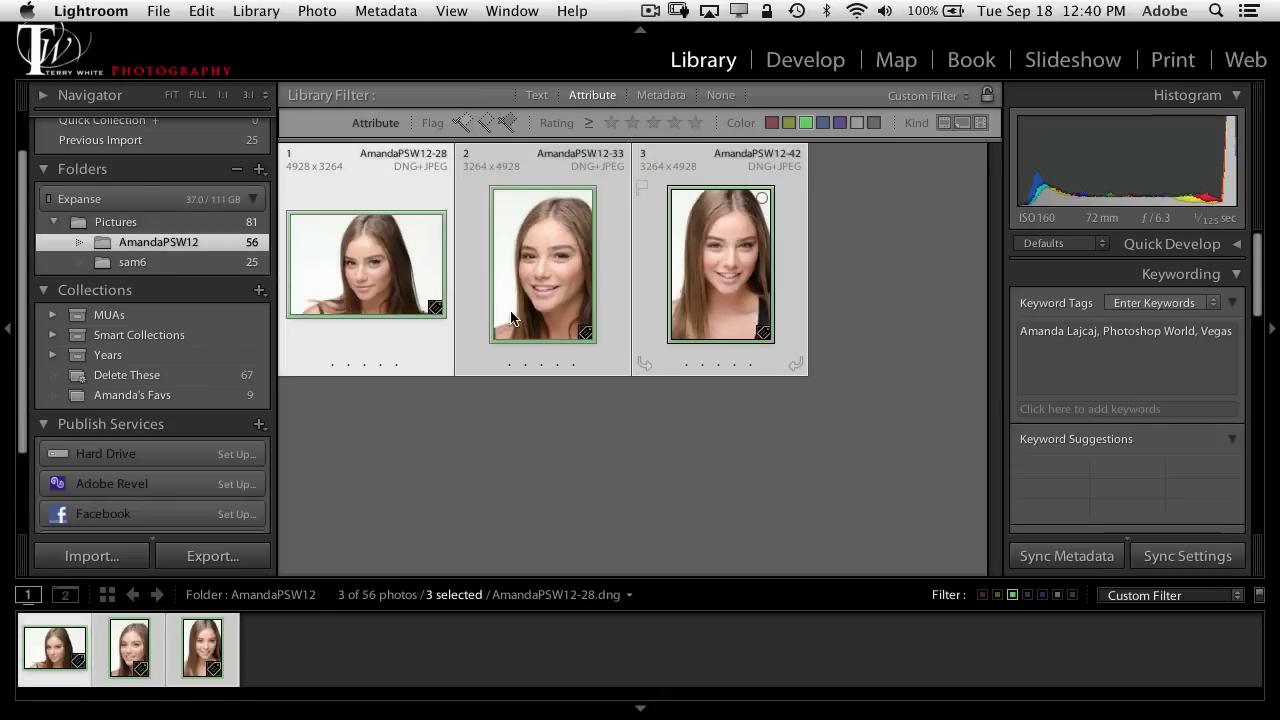
# Create a top-level collection called "Terry's Fav Amanda shots" that includes the selected green-labelled photos
pyautogui.click(259, 292)
pyautogui.click(277, 314)
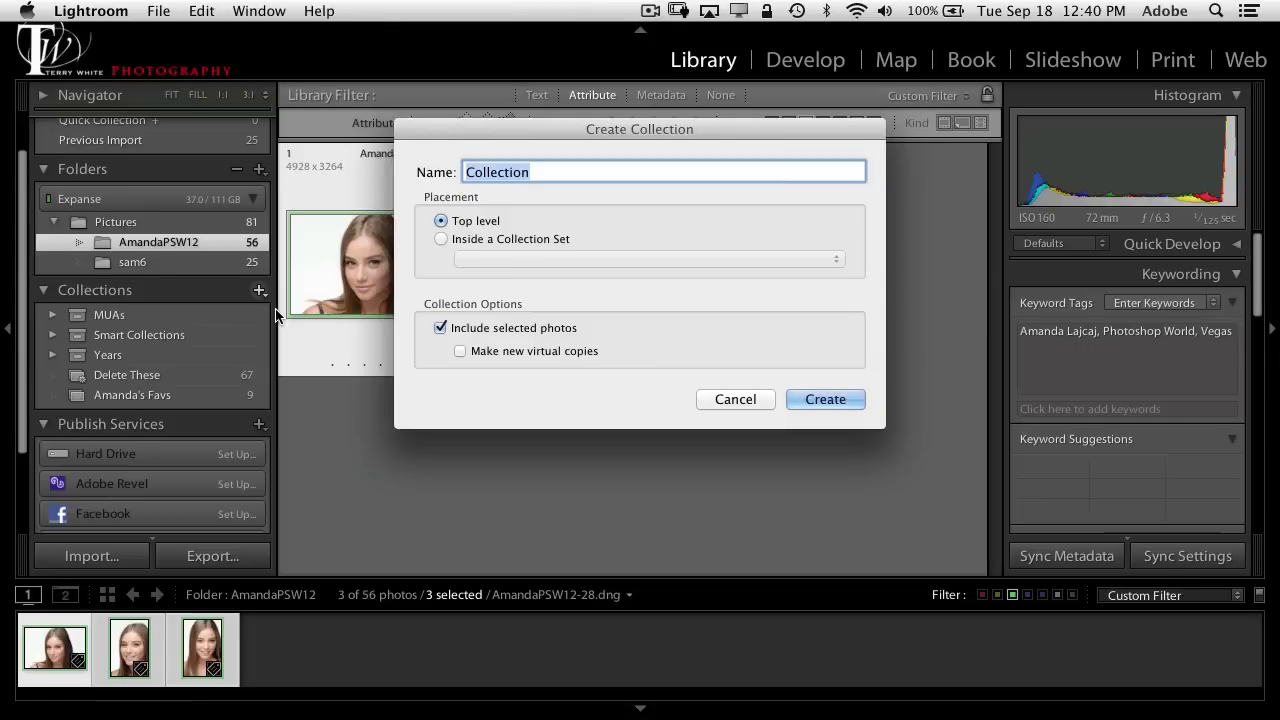
pyautogui.write("Terry's Va")
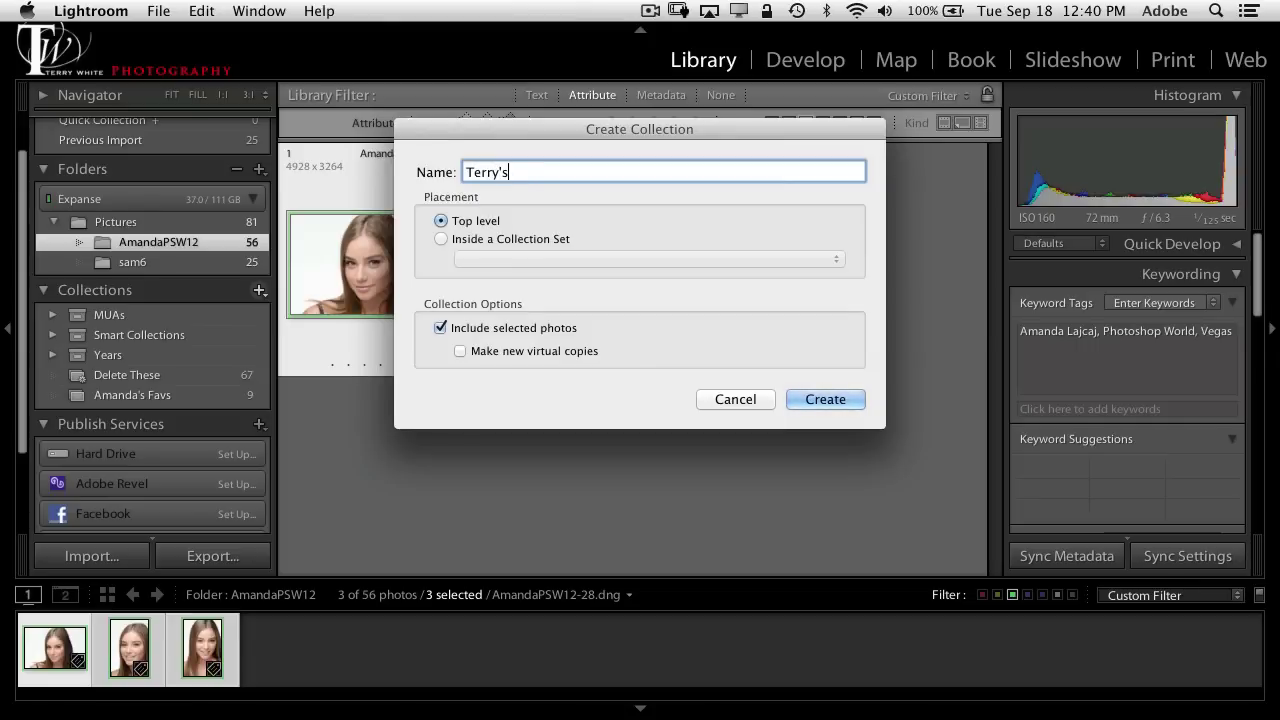
pyautogui.press('BackSpace')
pyautogui.press('BackSpace')
pyautogui.write('Fav Amanda shots')
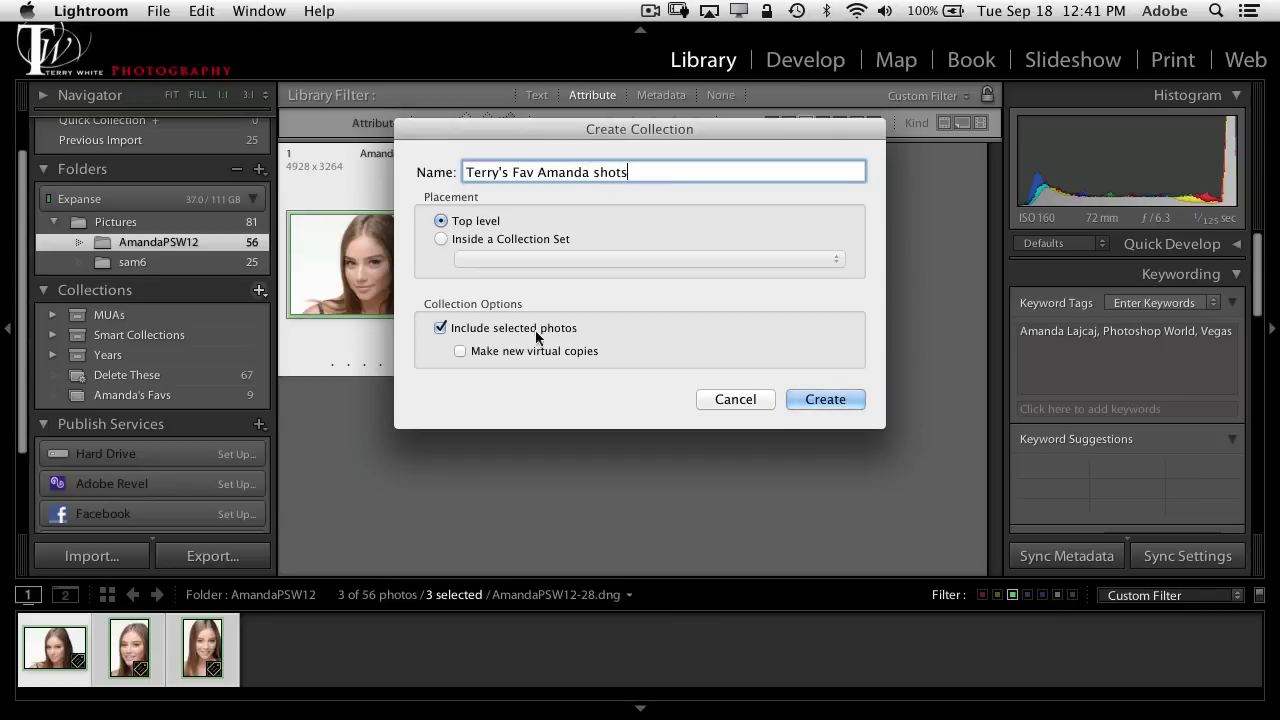
pyautogui.click(812, 399)
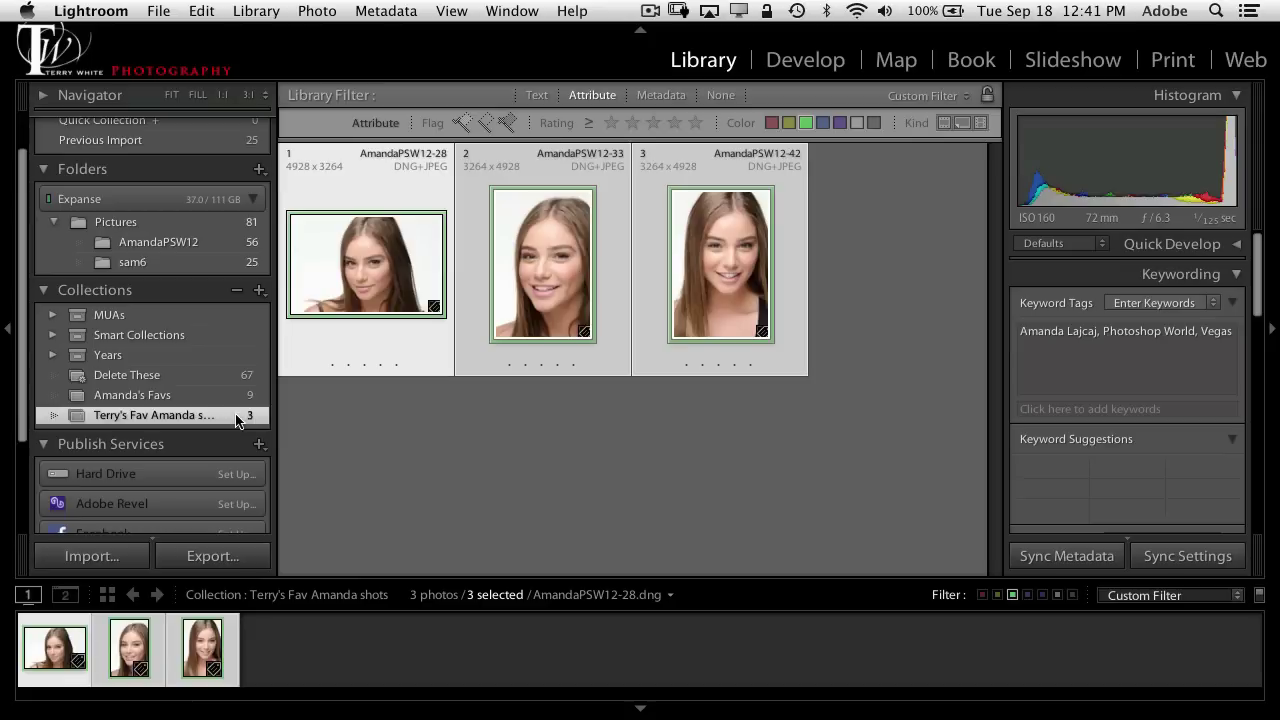
# Look at the "Amanda's Favs" collection, then return to the AmandaPSW12 folder and label photo AmandaPSW12-38 green
pyautogui.click(201, 393)
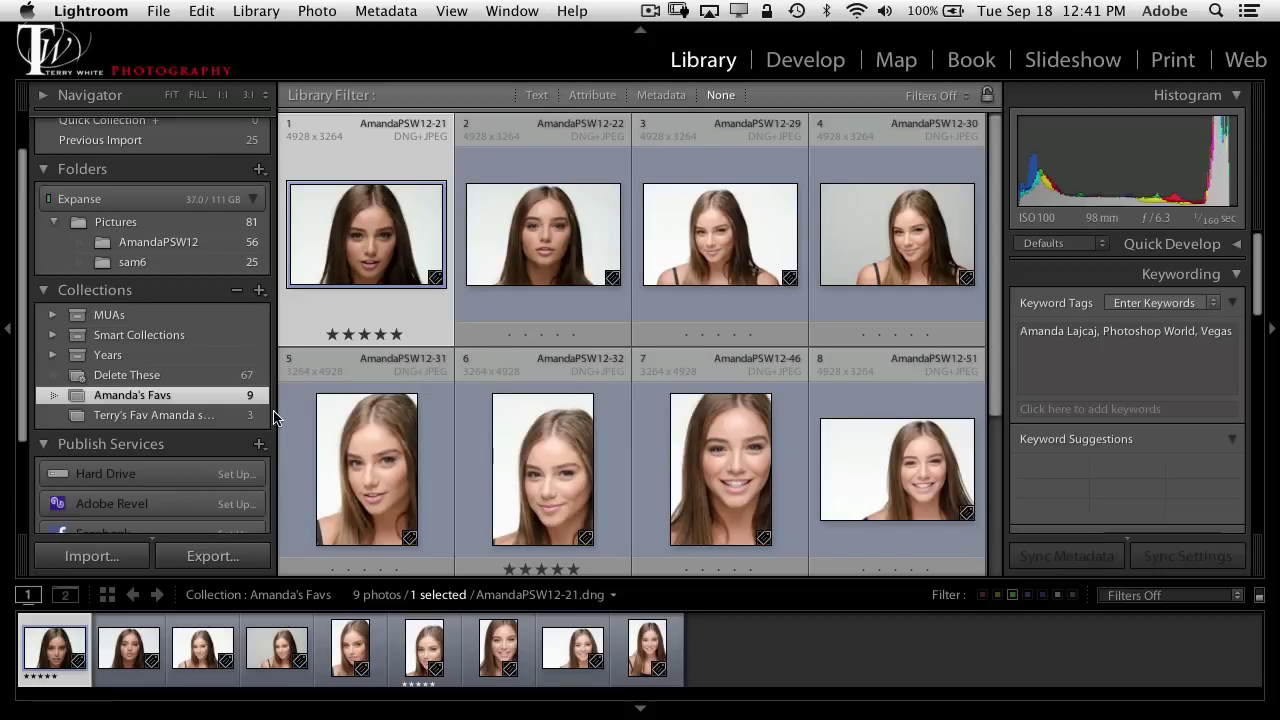
pyautogui.click(250, 243)
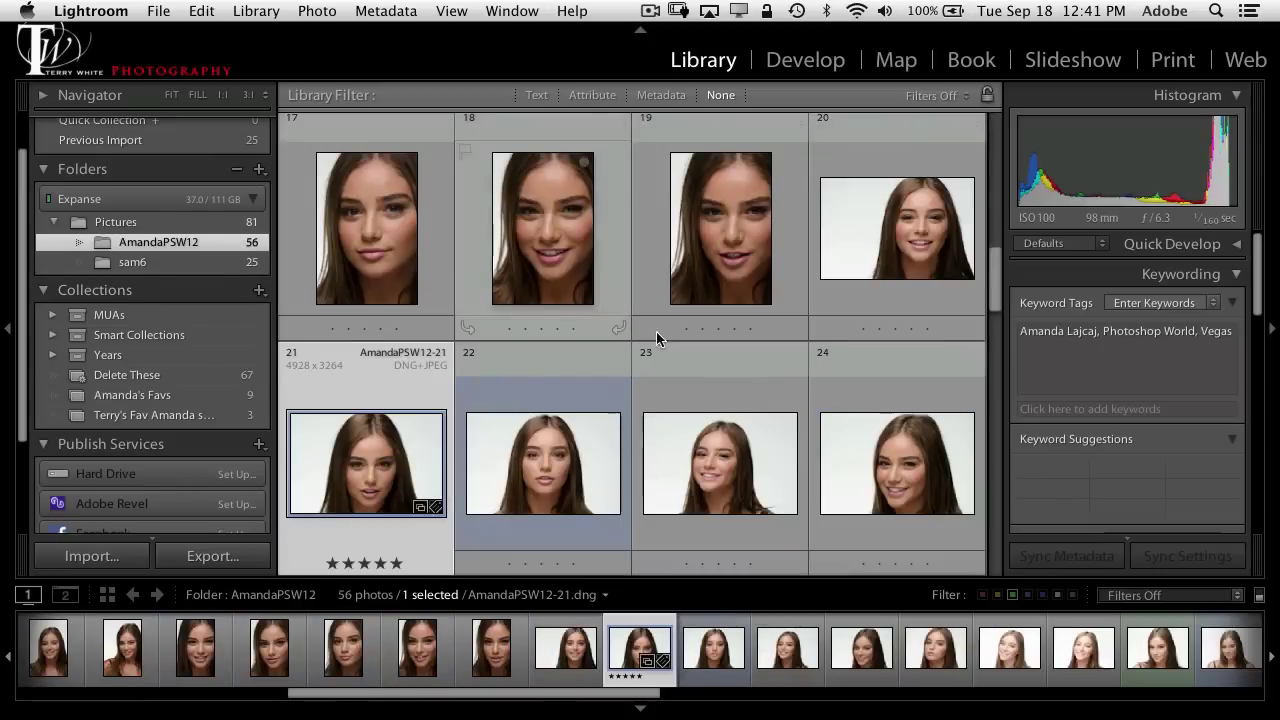
pyautogui.scroll(-10, 657, 338)
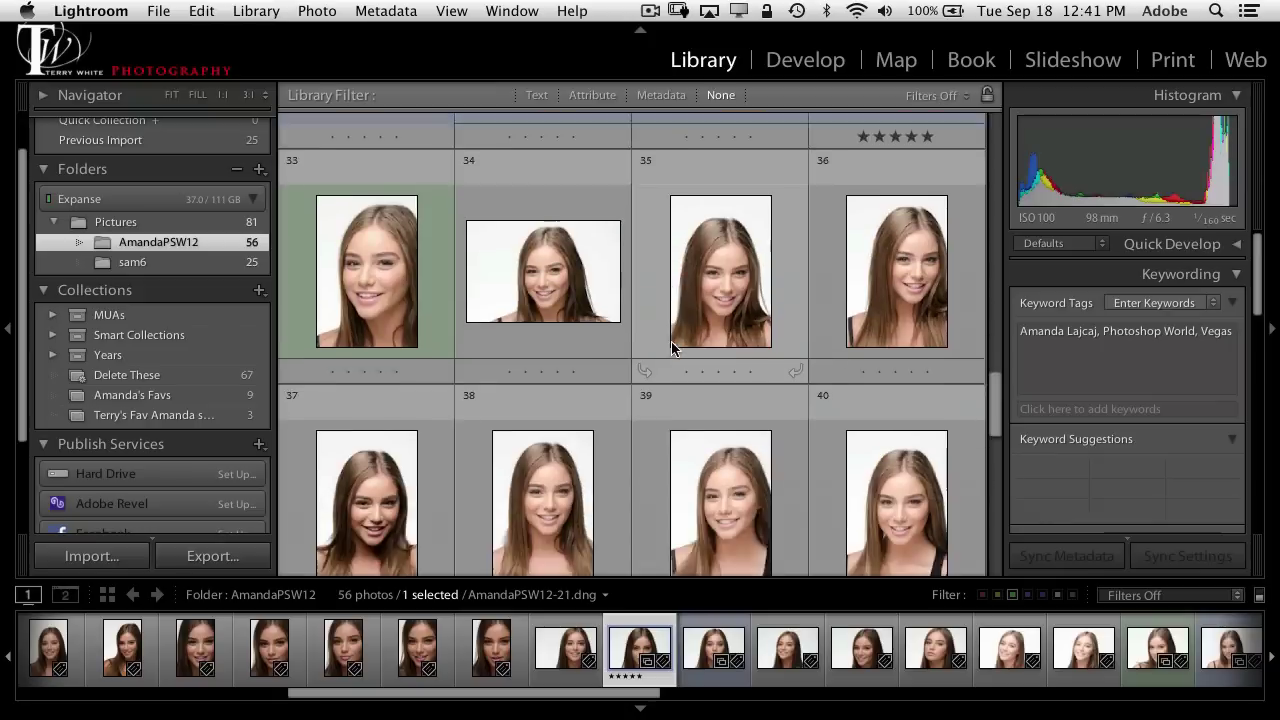
pyautogui.scroll(-2, 672, 348)
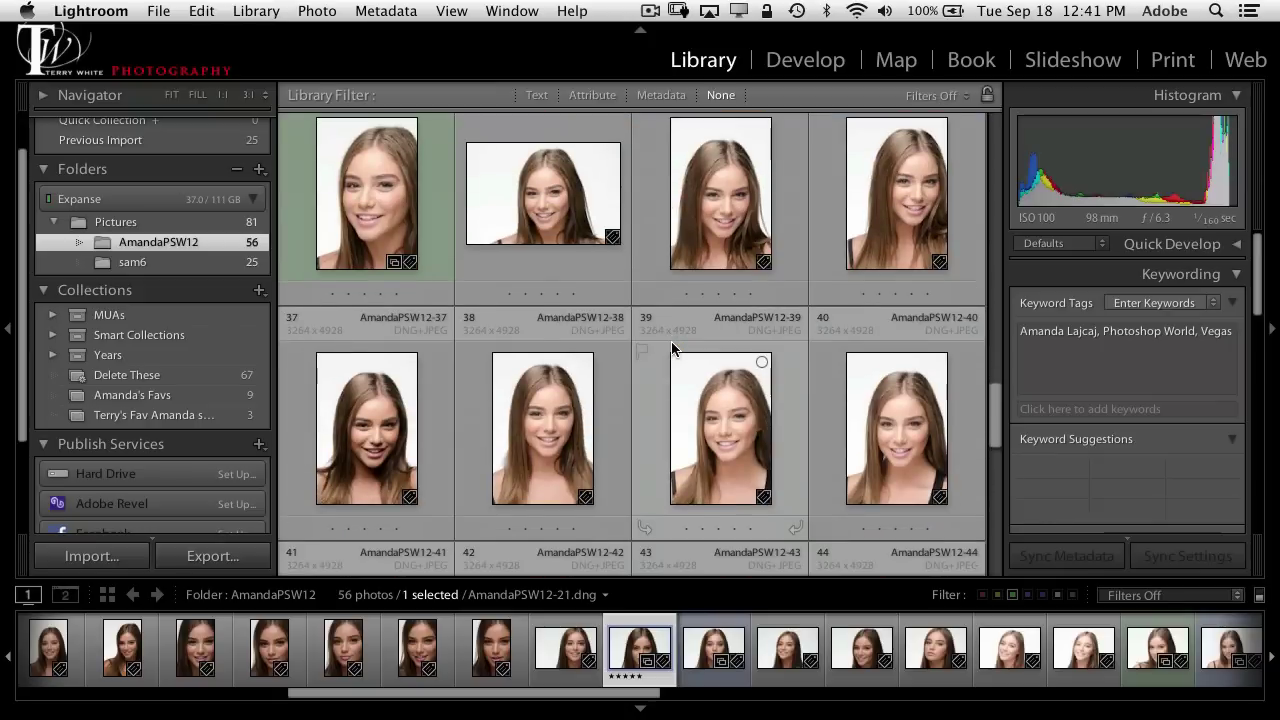
pyautogui.click(557, 440)
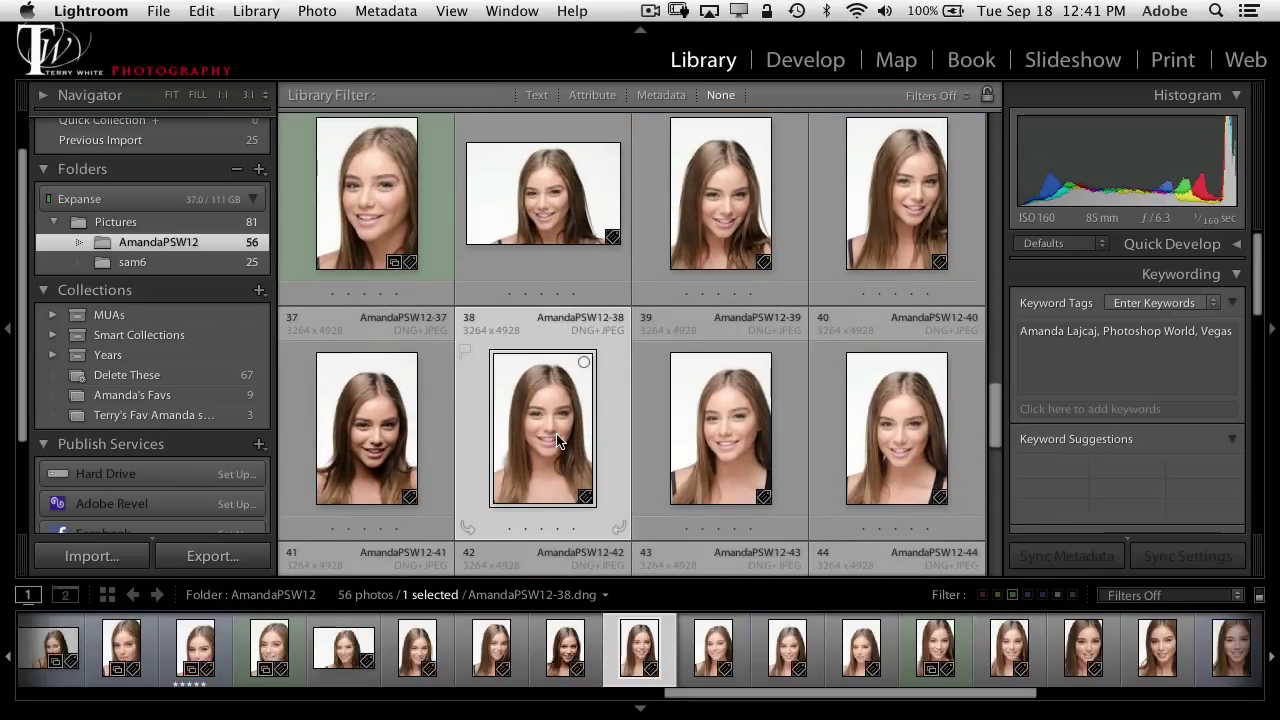
pyautogui.press('8')
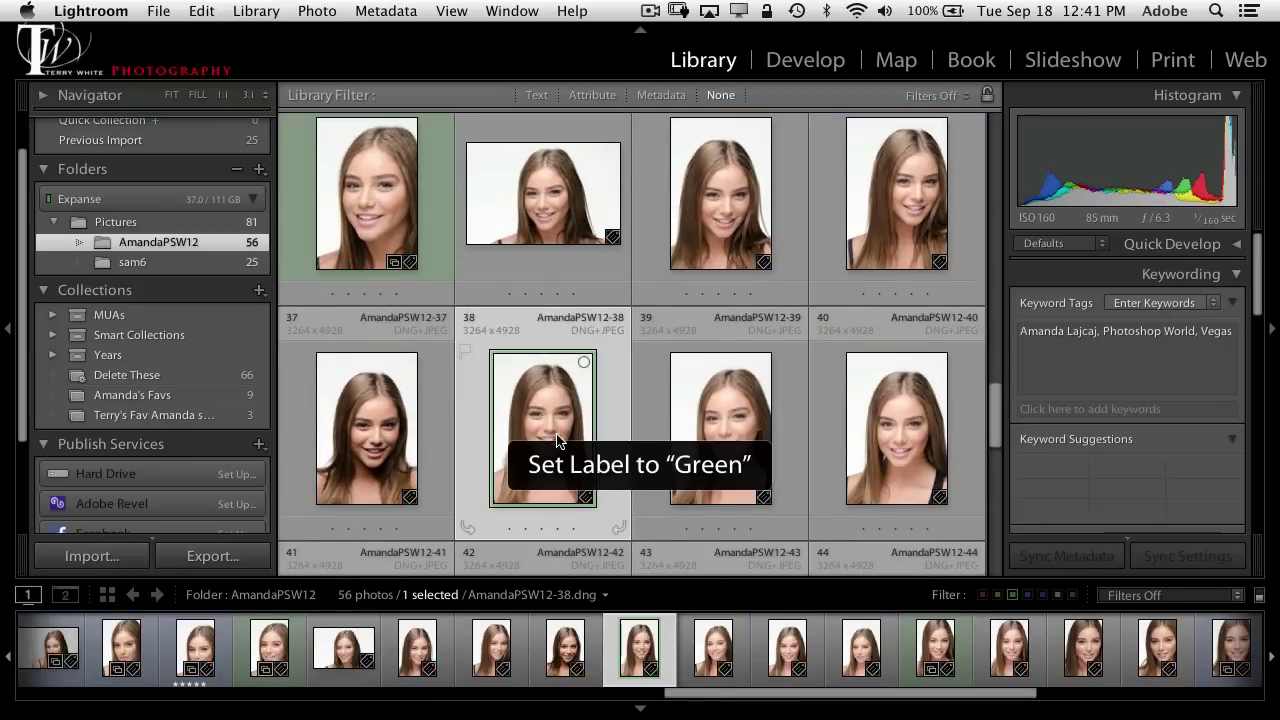
# Add the green-labelled photo AmandaPSW12-38 to the "Terry's Fav Amanda shots" collection
pyautogui.click(685, 399)
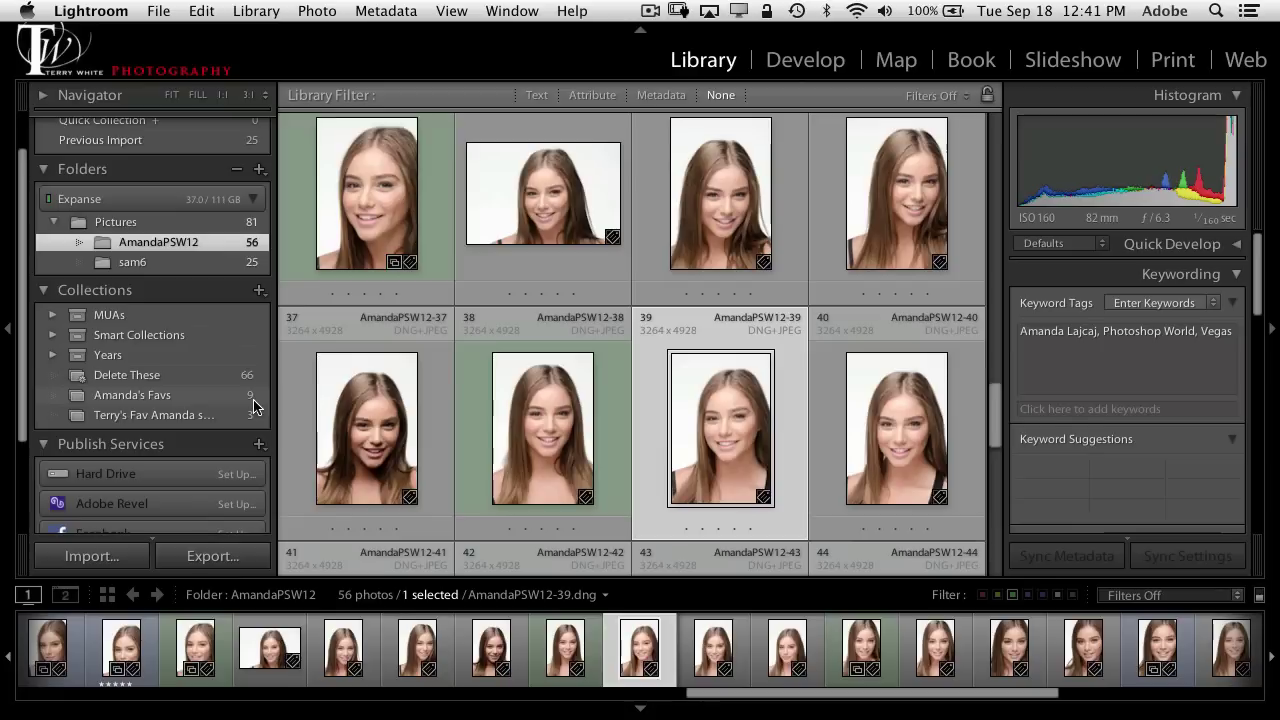
pyautogui.click(539, 425)
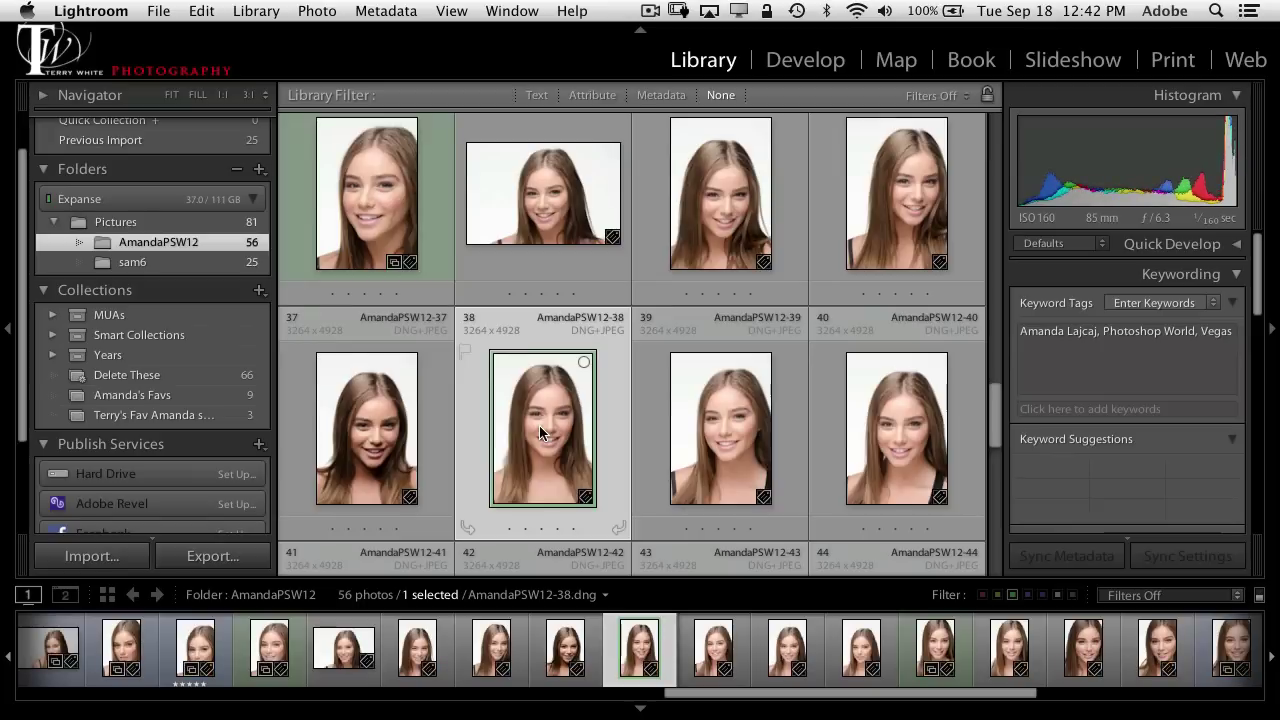
pyautogui.moveTo(539, 425); pyautogui.dragTo(257, 433)
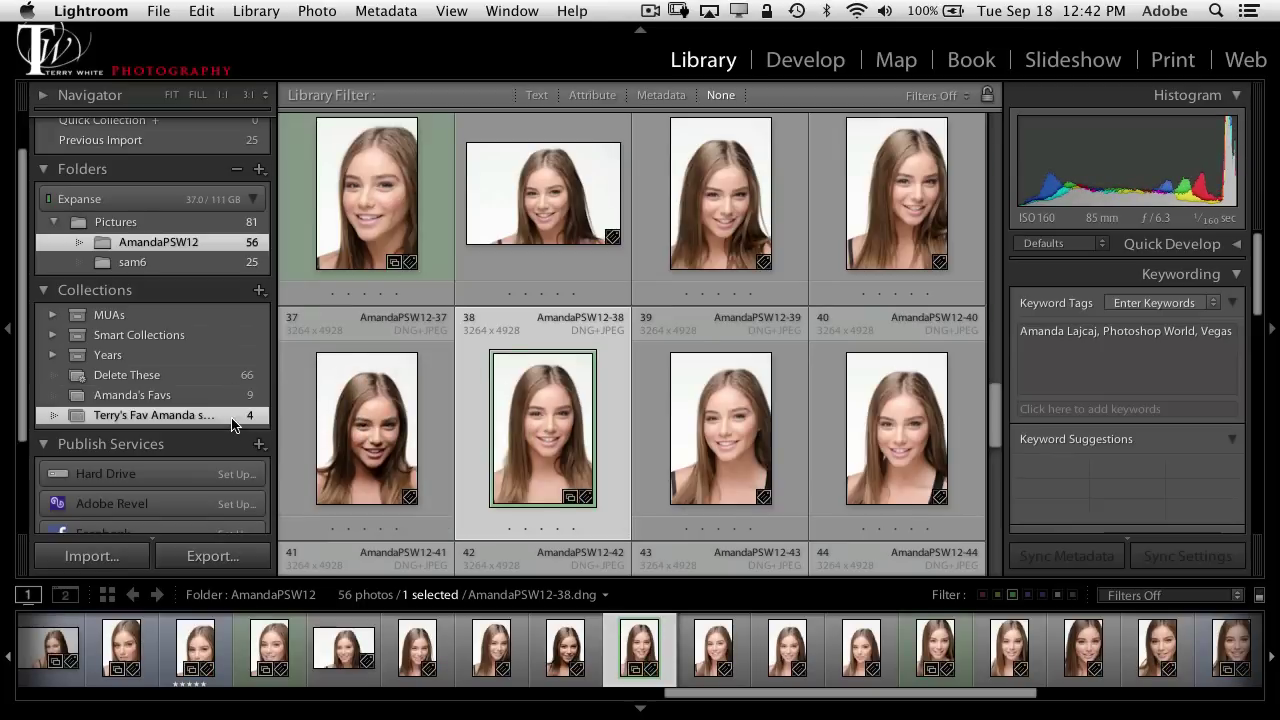
# Open the "Terry's Fav Amanda shots" collection and remove photo AmandaPSW12-28 from it
pyautogui.click(231, 420)
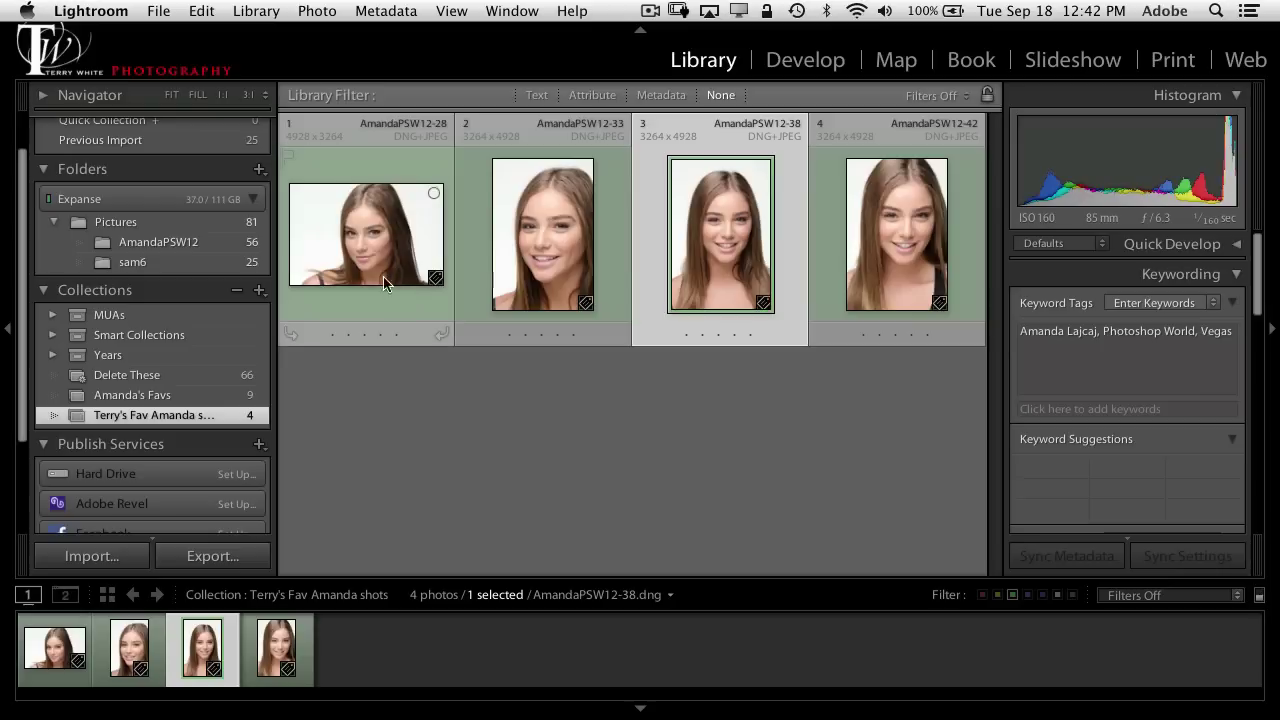
pyautogui.click(361, 253)
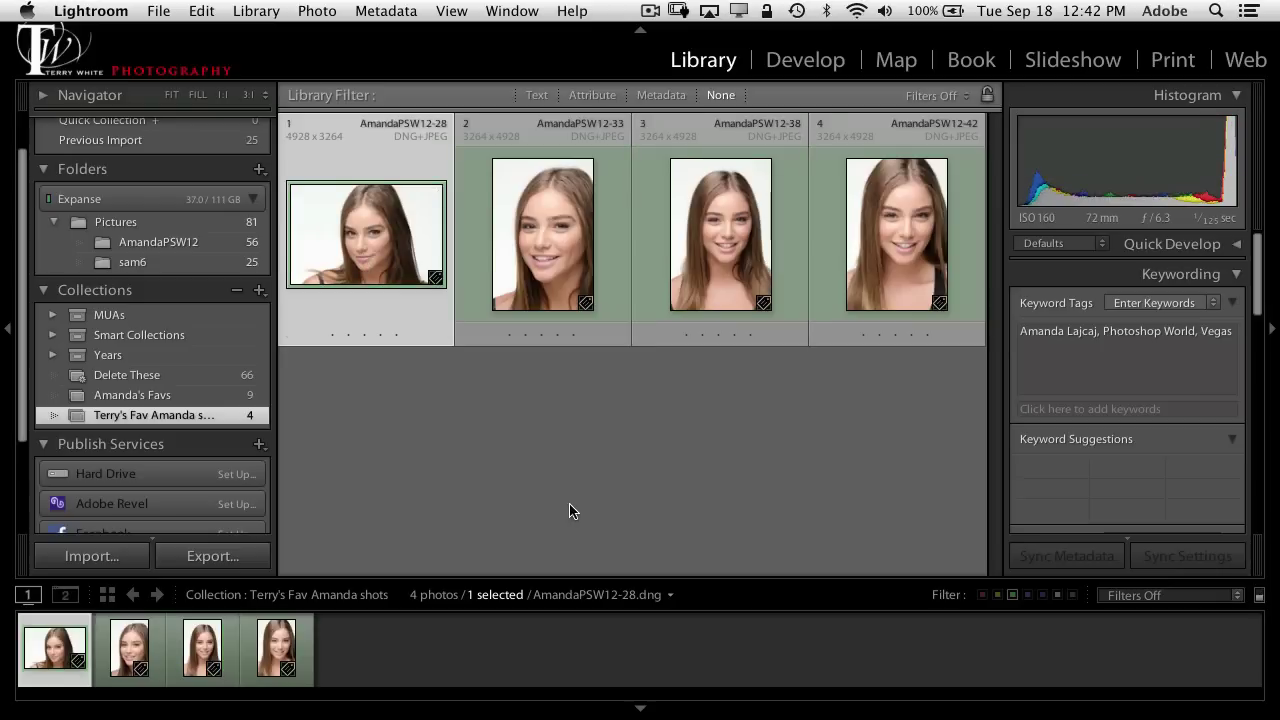
pyautogui.press('Delete')
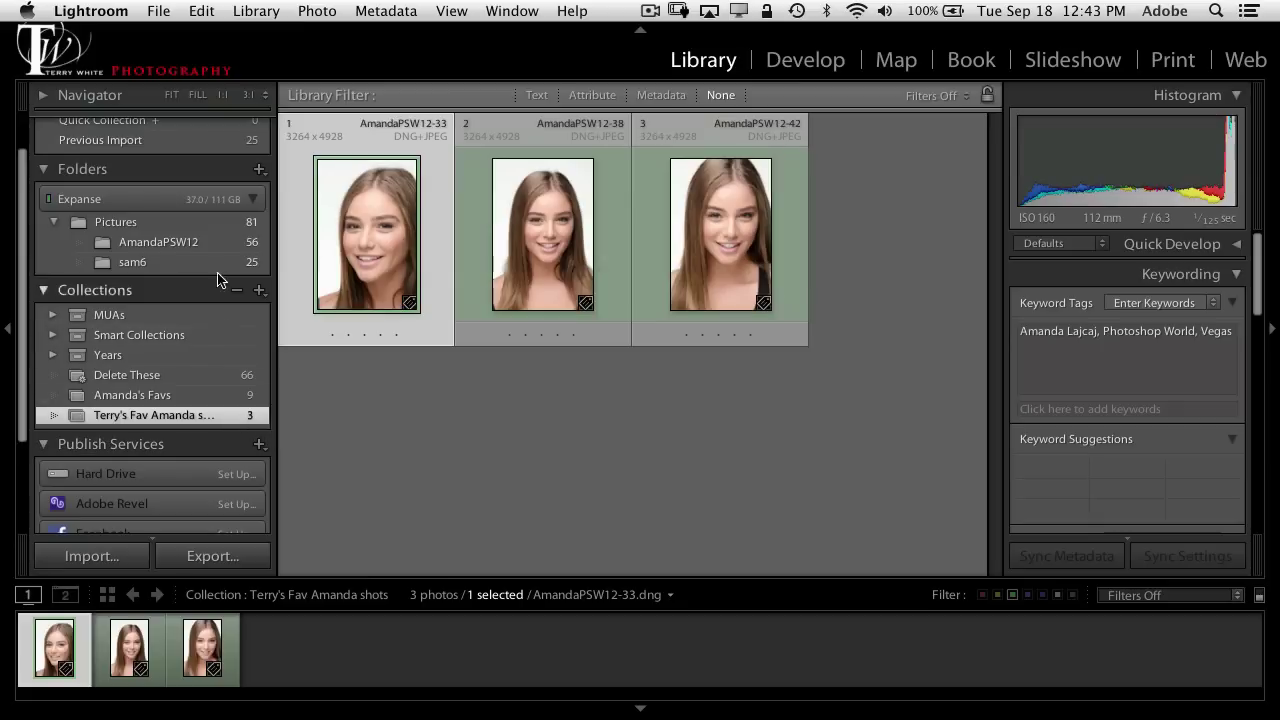
# Look through the photos in the AmandaPSW12 and sam6 folders, ending back in AmandaPSW12
pyautogui.click(208, 242)
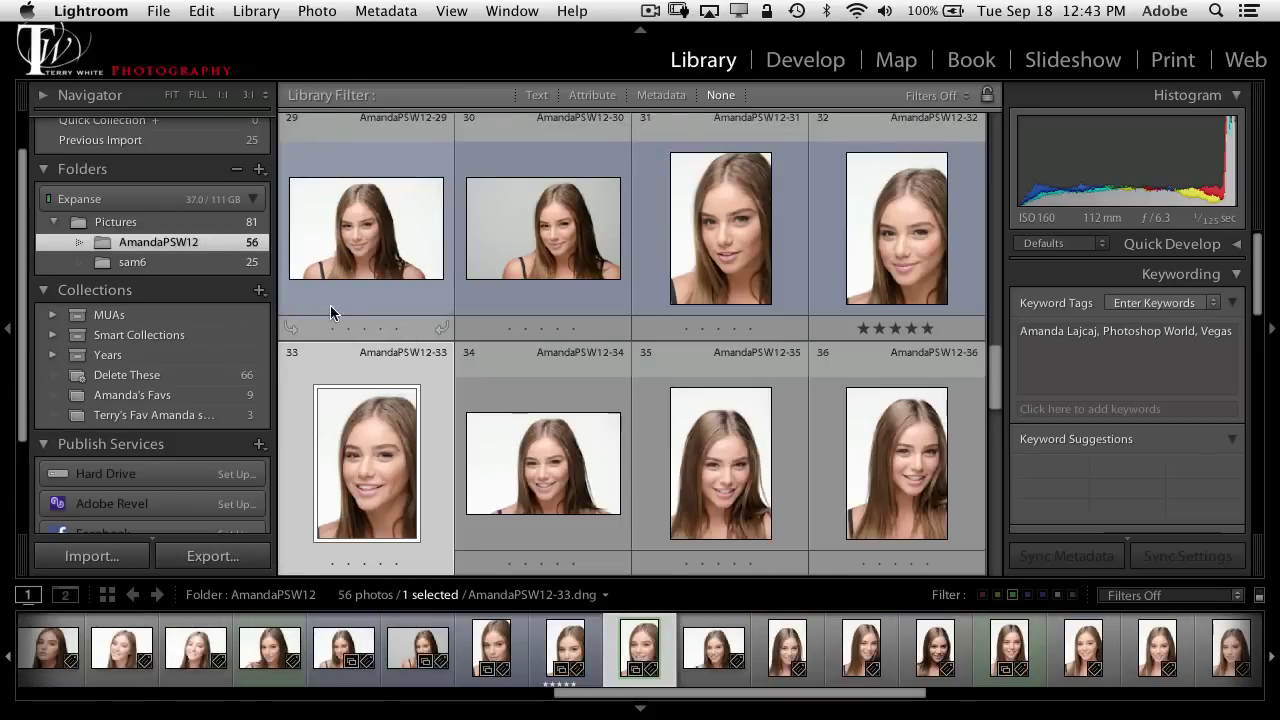
pyautogui.click(201, 262)
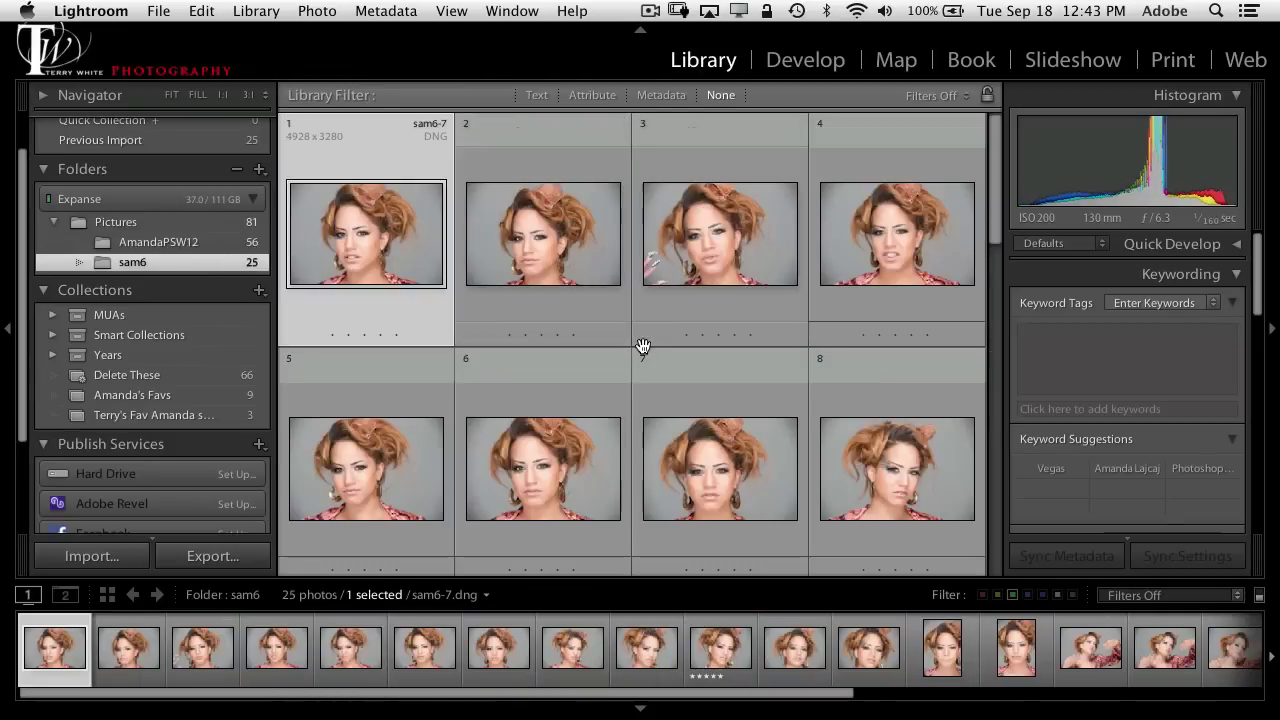
pyautogui.scroll(-10, 642, 350)
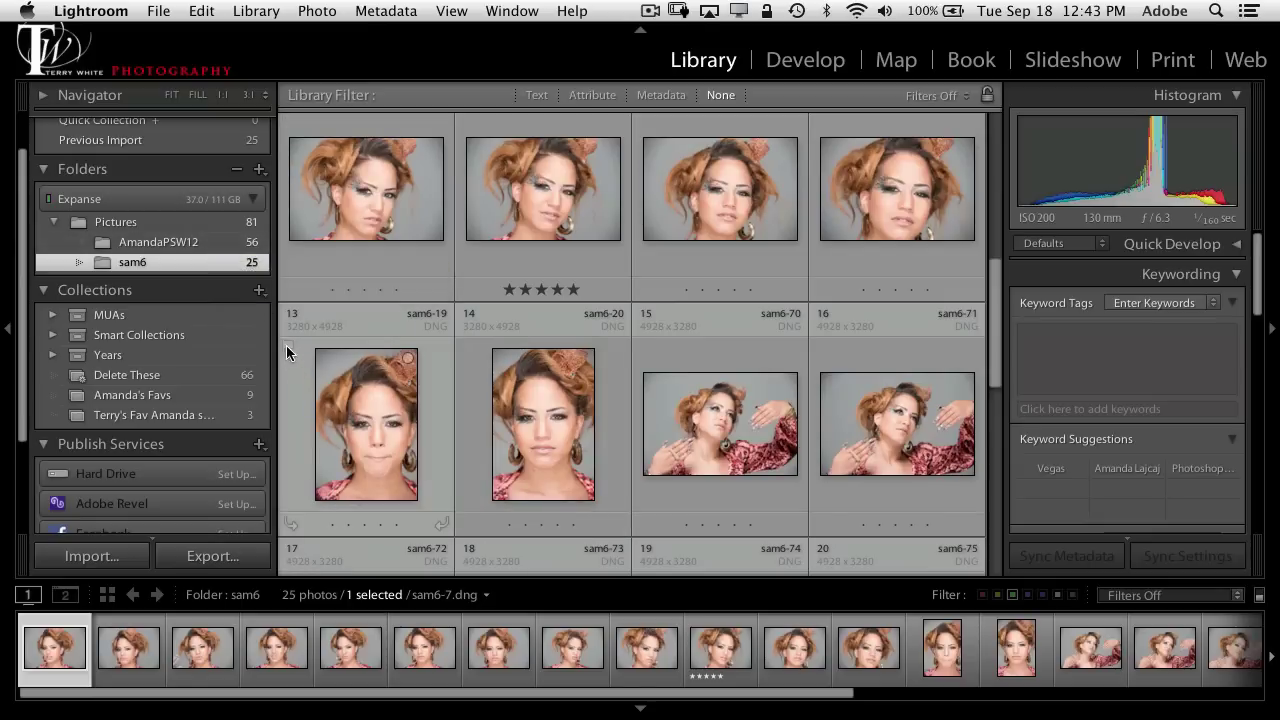
pyautogui.click(194, 241)
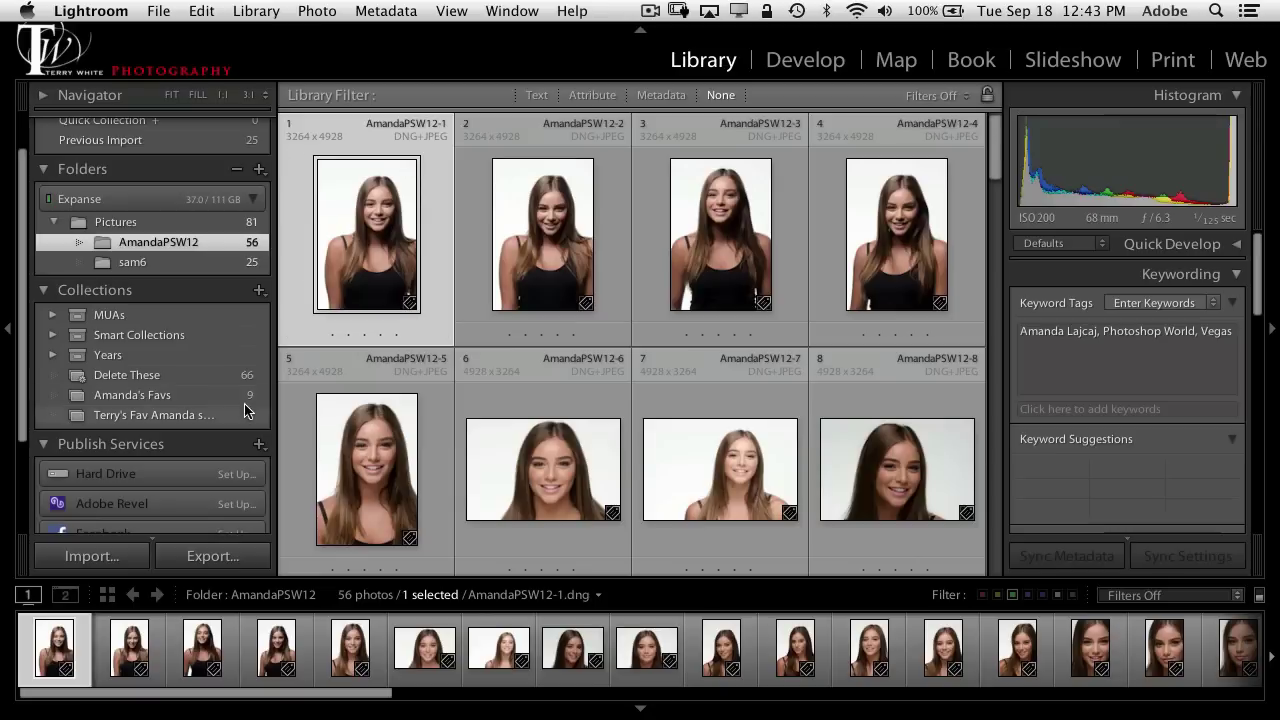
# Start a top-level smart collection named "Terry's Favorites" with a rule for ratings greater than or equal to five stars
pyautogui.click(259, 290)
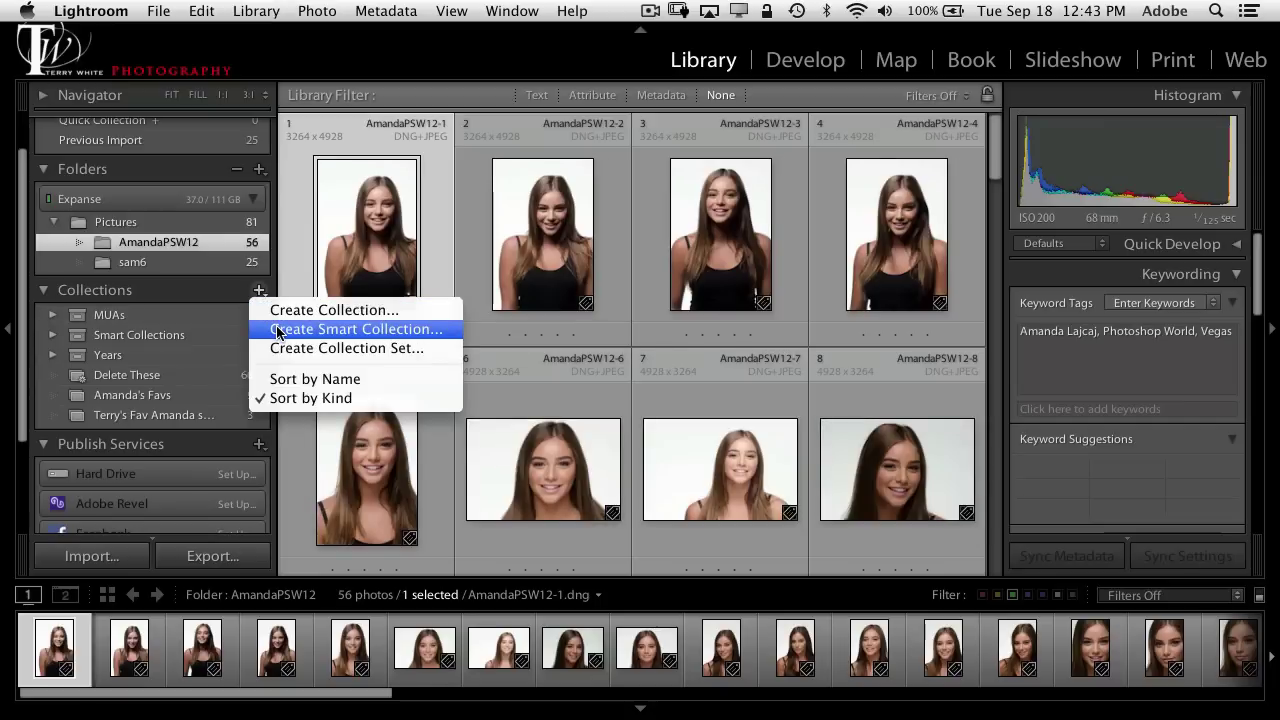
pyautogui.click(277, 330)
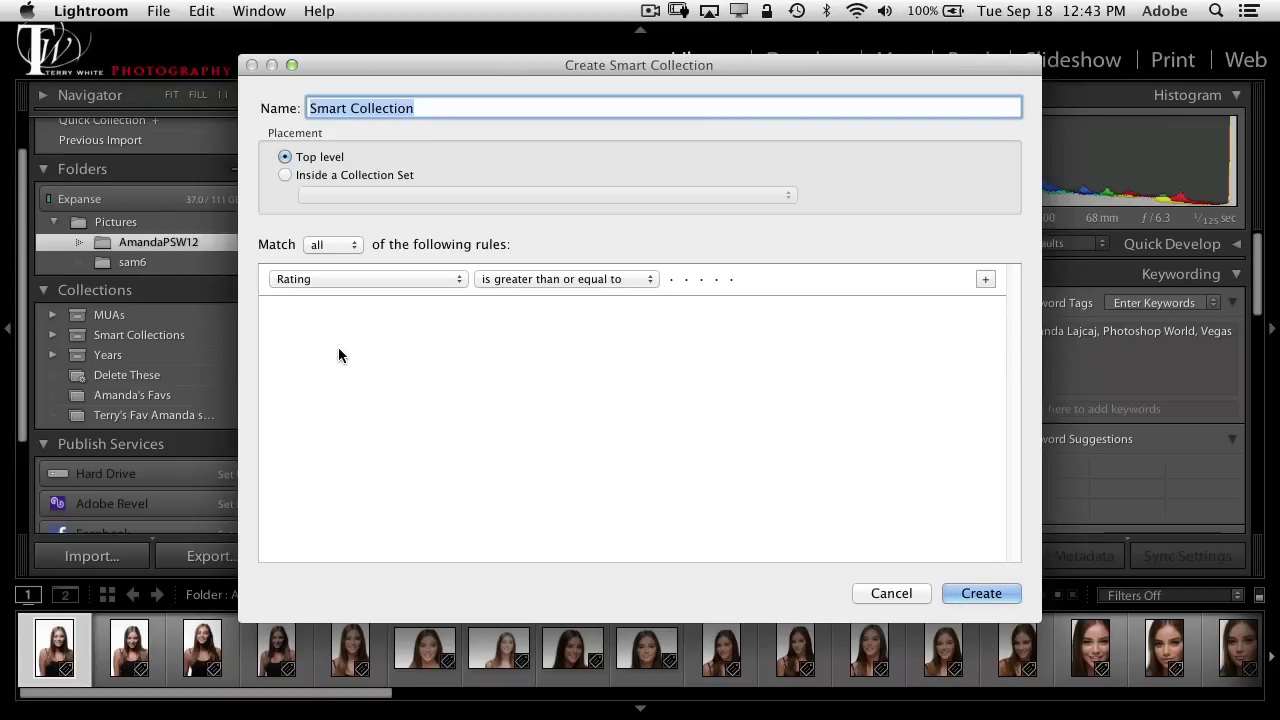
pyautogui.write('Terry ')
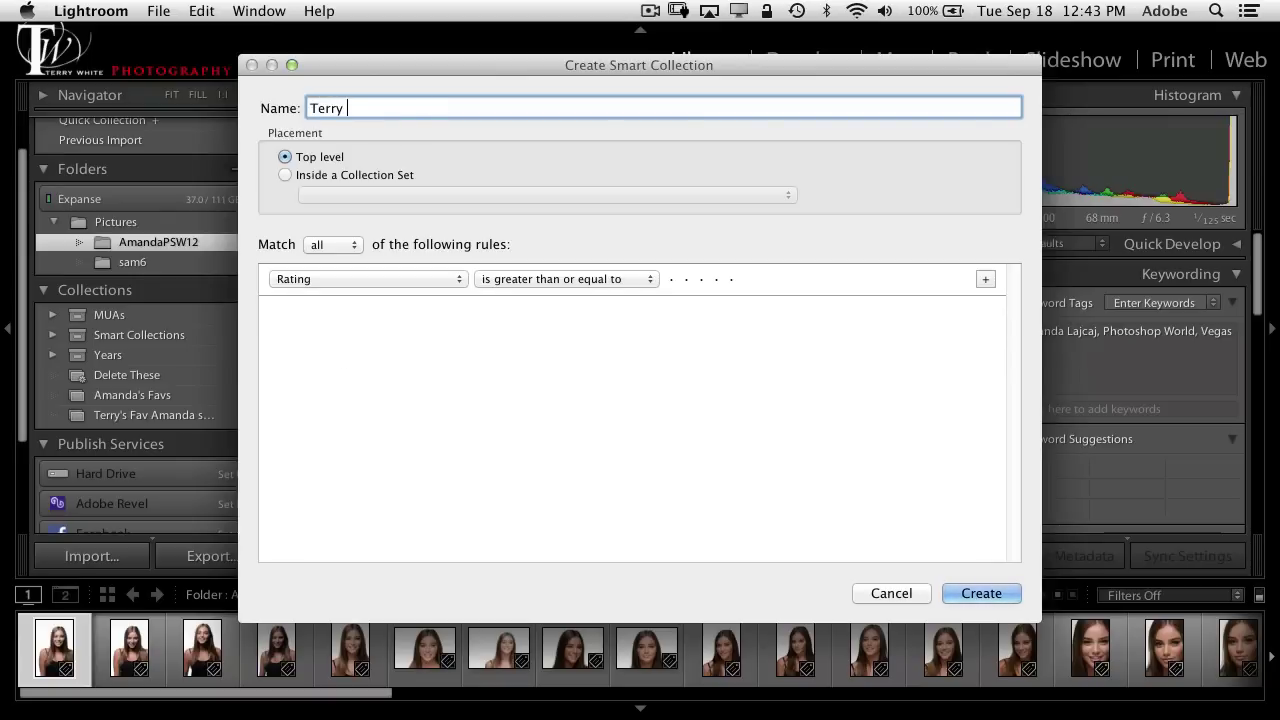
pyautogui.write("'s Favorites")
pyautogui.click(733, 279)
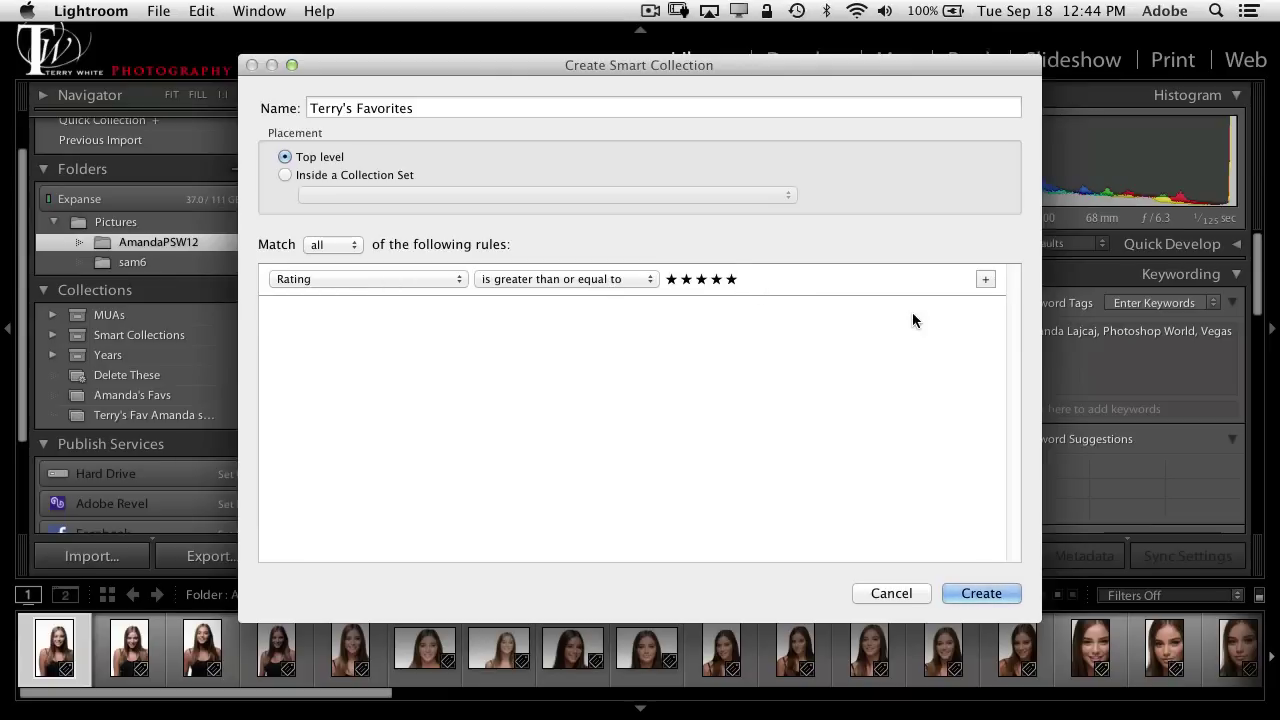
# Add a second rule to the smart collection requiring that the camera is D4
pyautogui.click(986, 282)
pyautogui.click(400, 312)
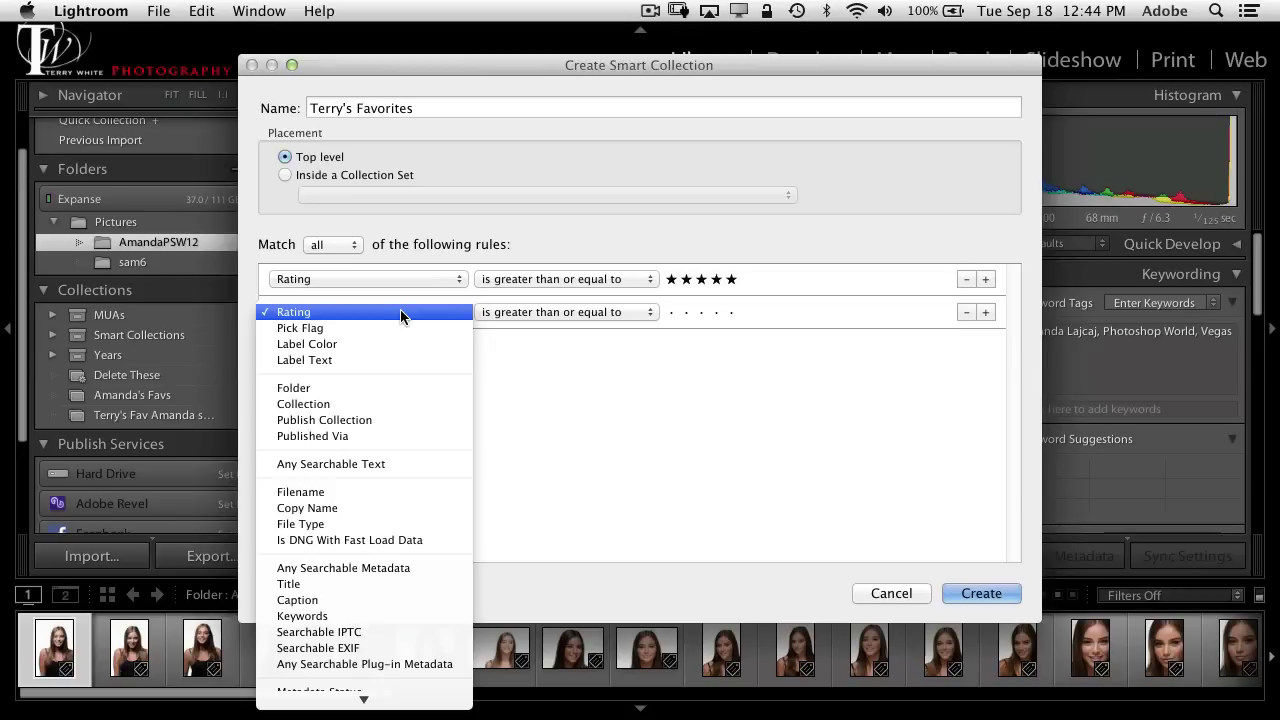
pyautogui.moveTo(345, 692)
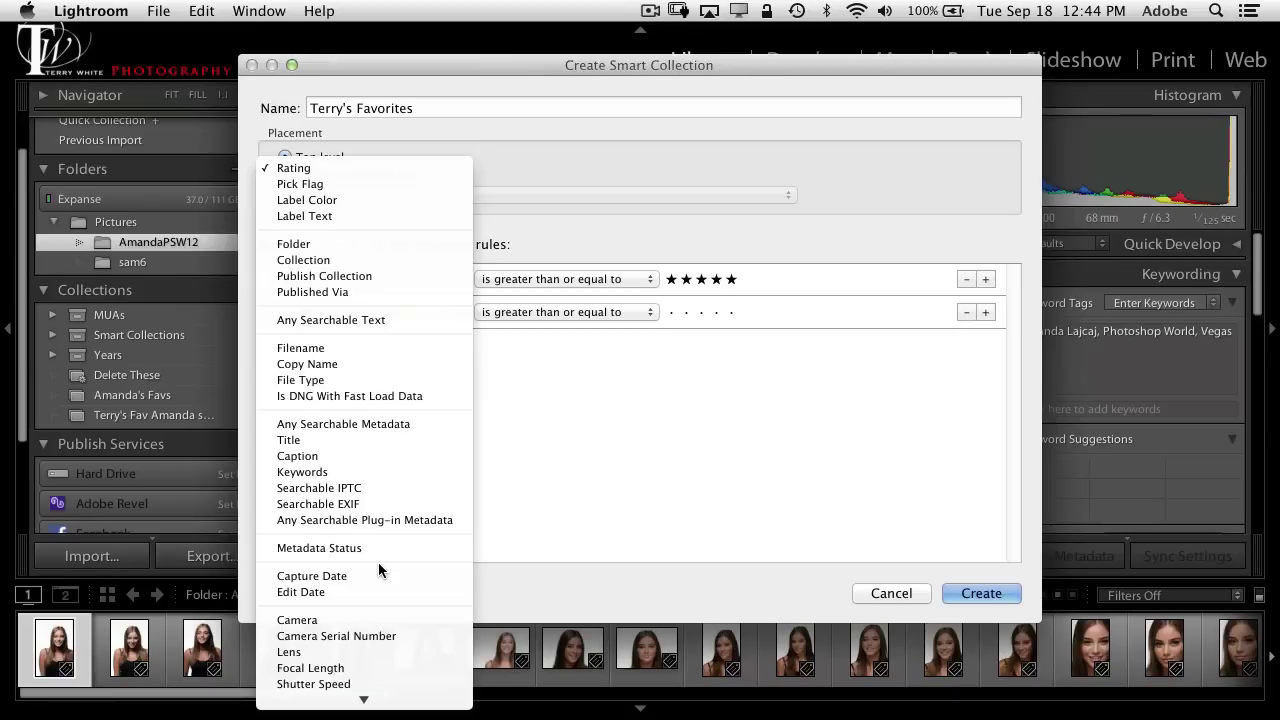
pyautogui.scroll(-2, 378, 570)
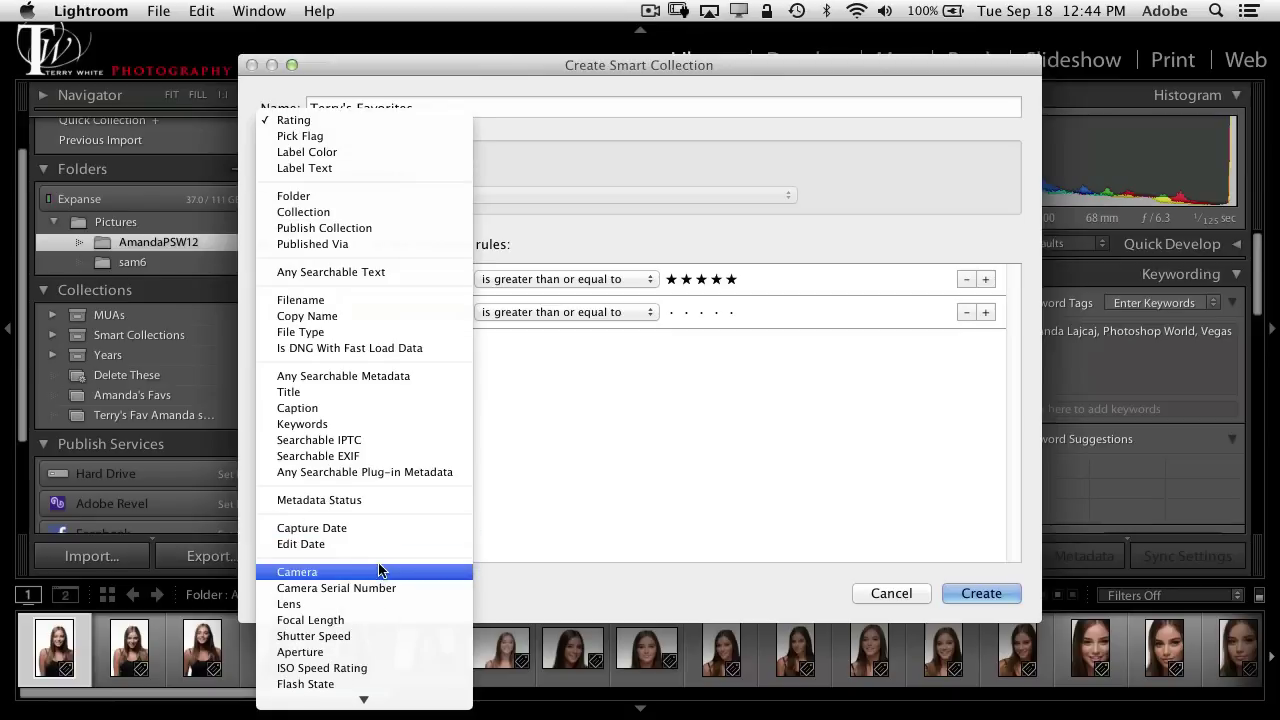
pyautogui.click(380, 571)
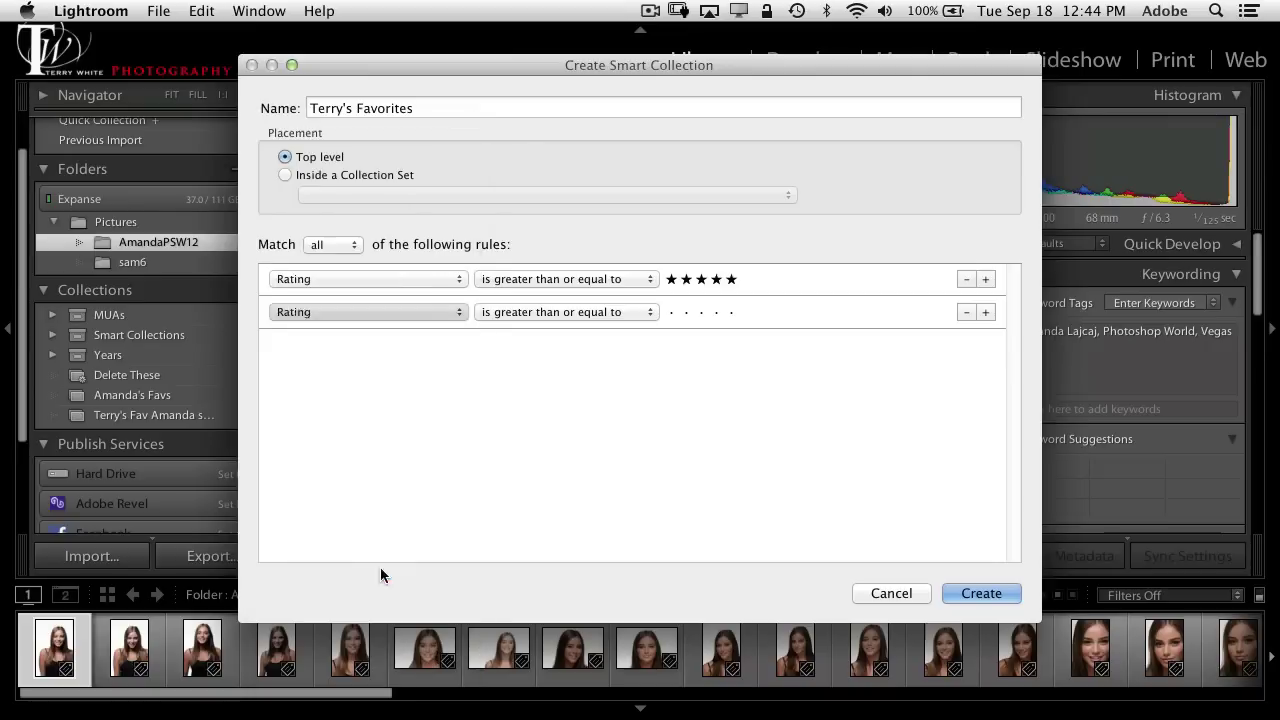
pyautogui.click(696, 313)
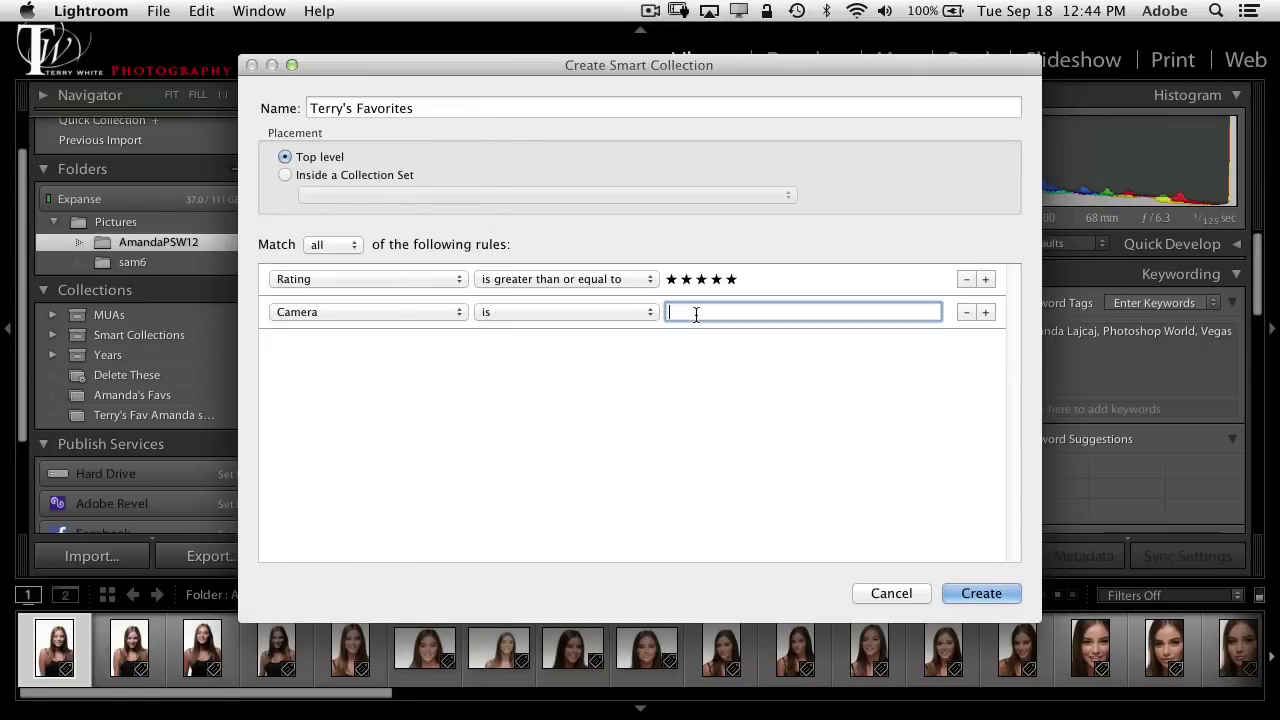
pyautogui.write('D4')
# Switch the smart collection's rule matching to any, and return it to all
pyautogui.click(331, 246)
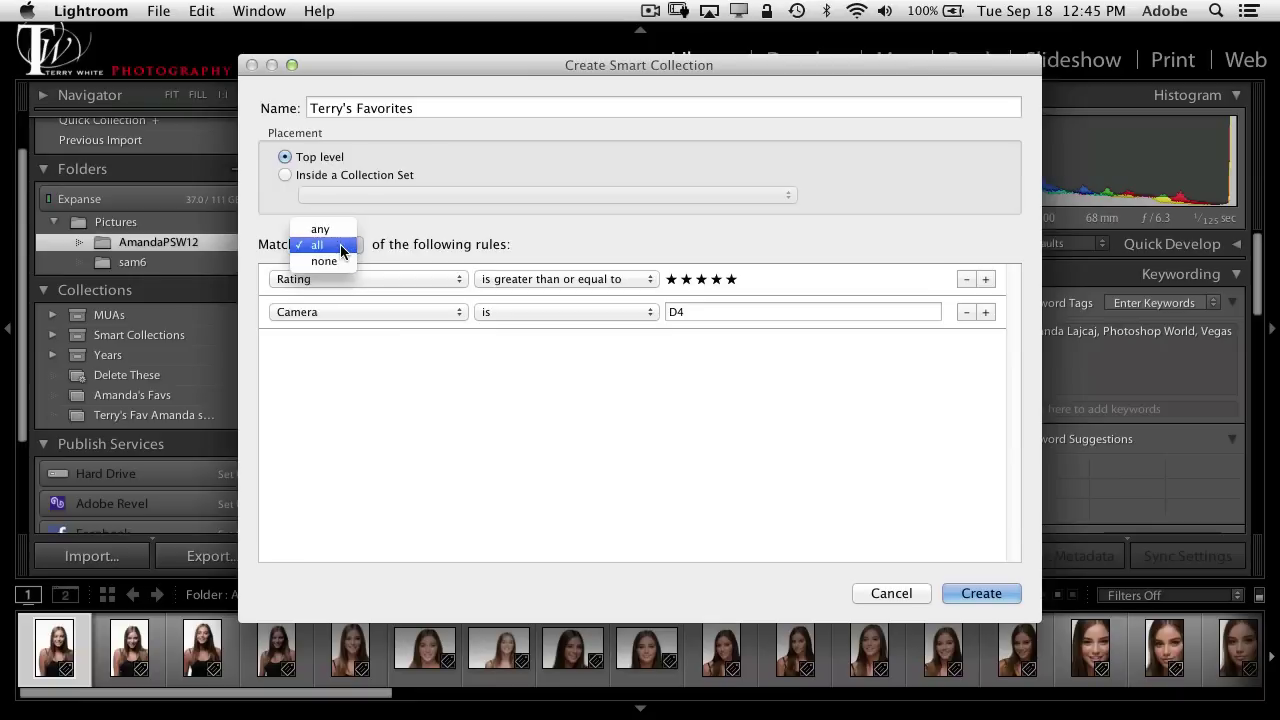
pyautogui.click(325, 245)
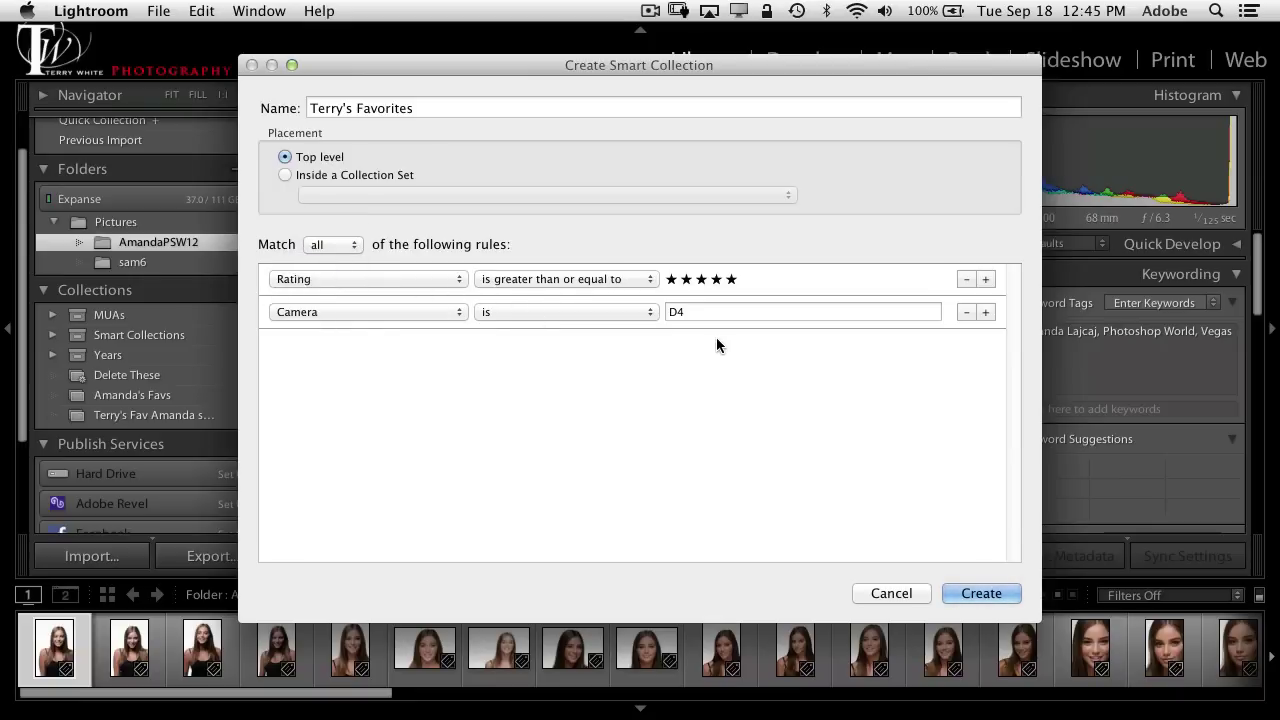
pyautogui.click(349, 245)
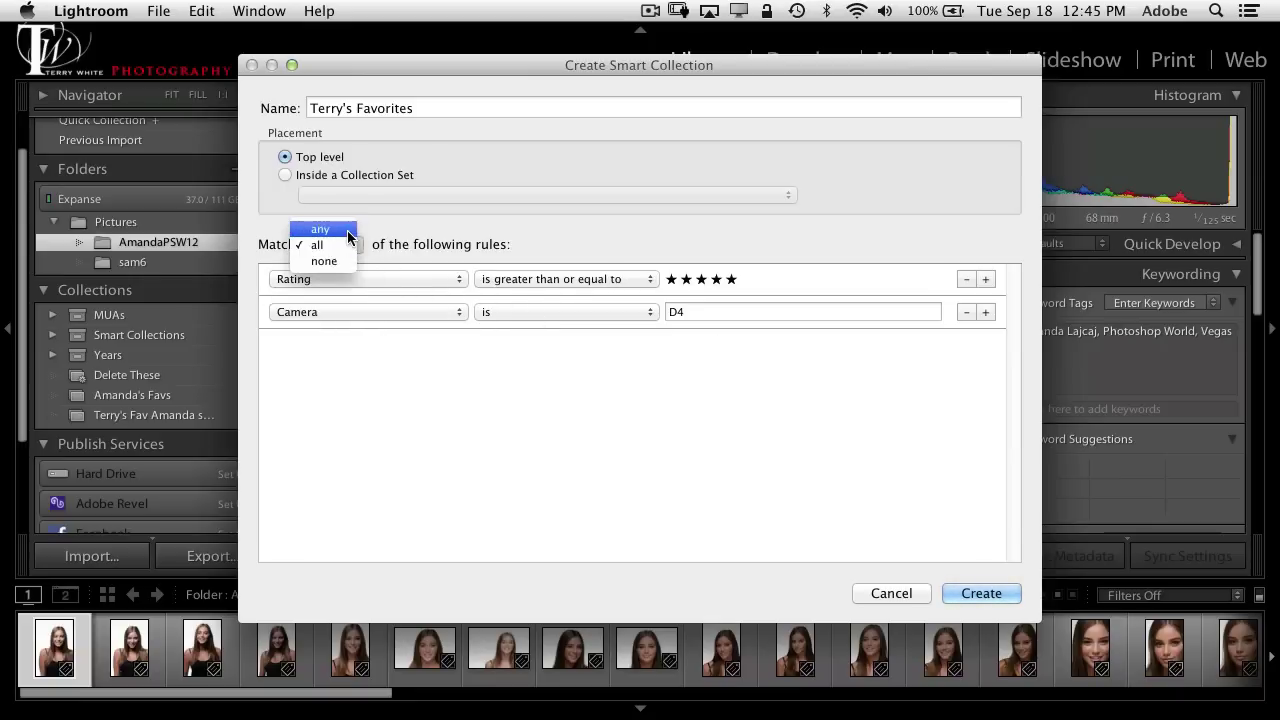
pyautogui.click(345, 227)
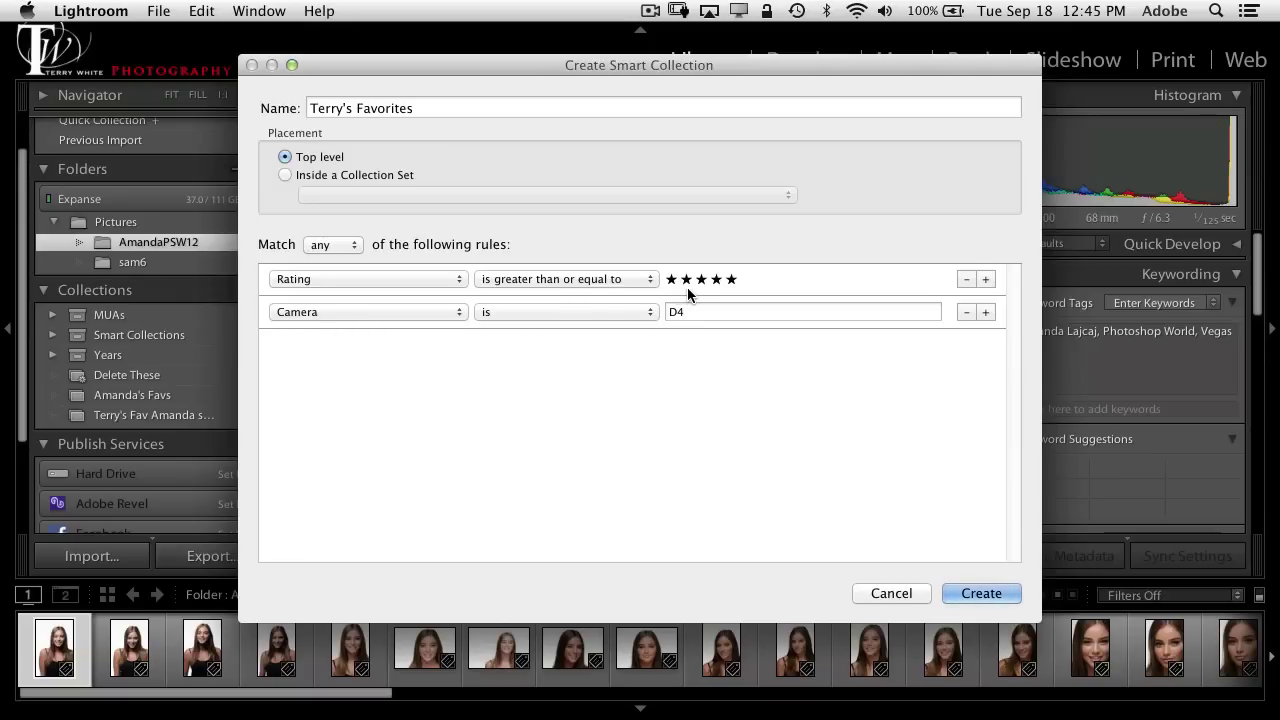
pyautogui.click(344, 244)
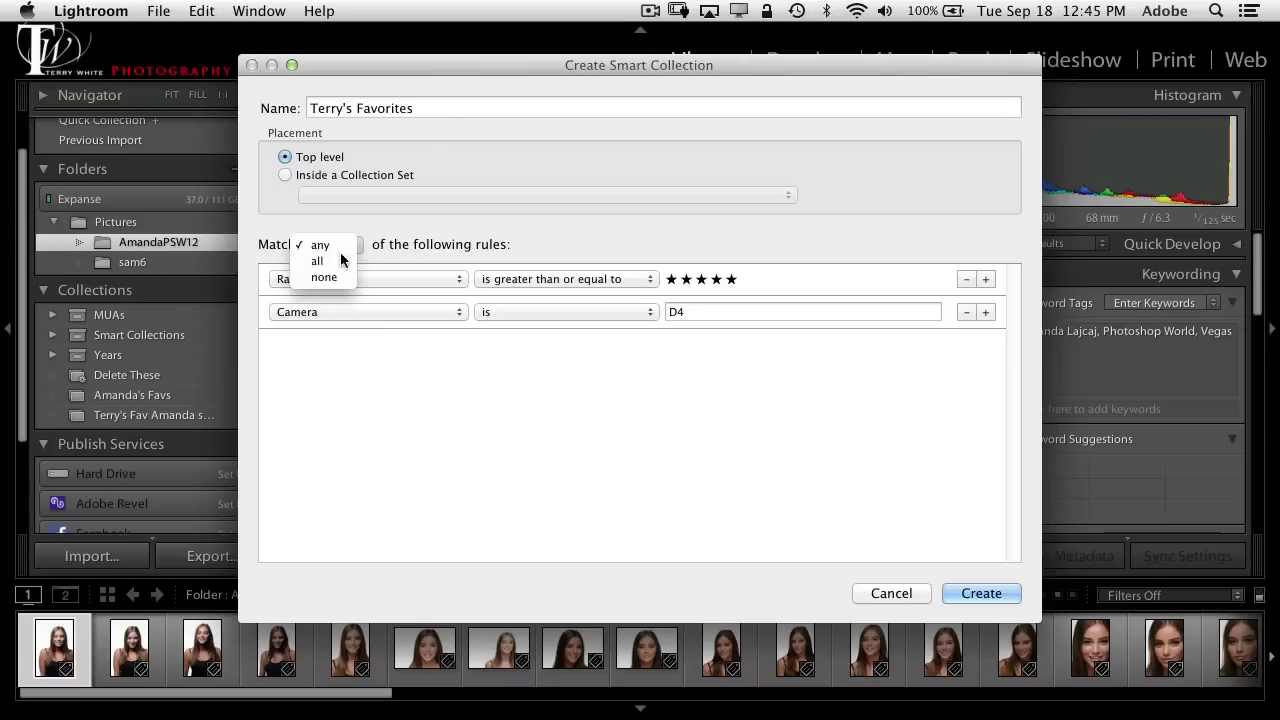
pyautogui.click(317, 261)
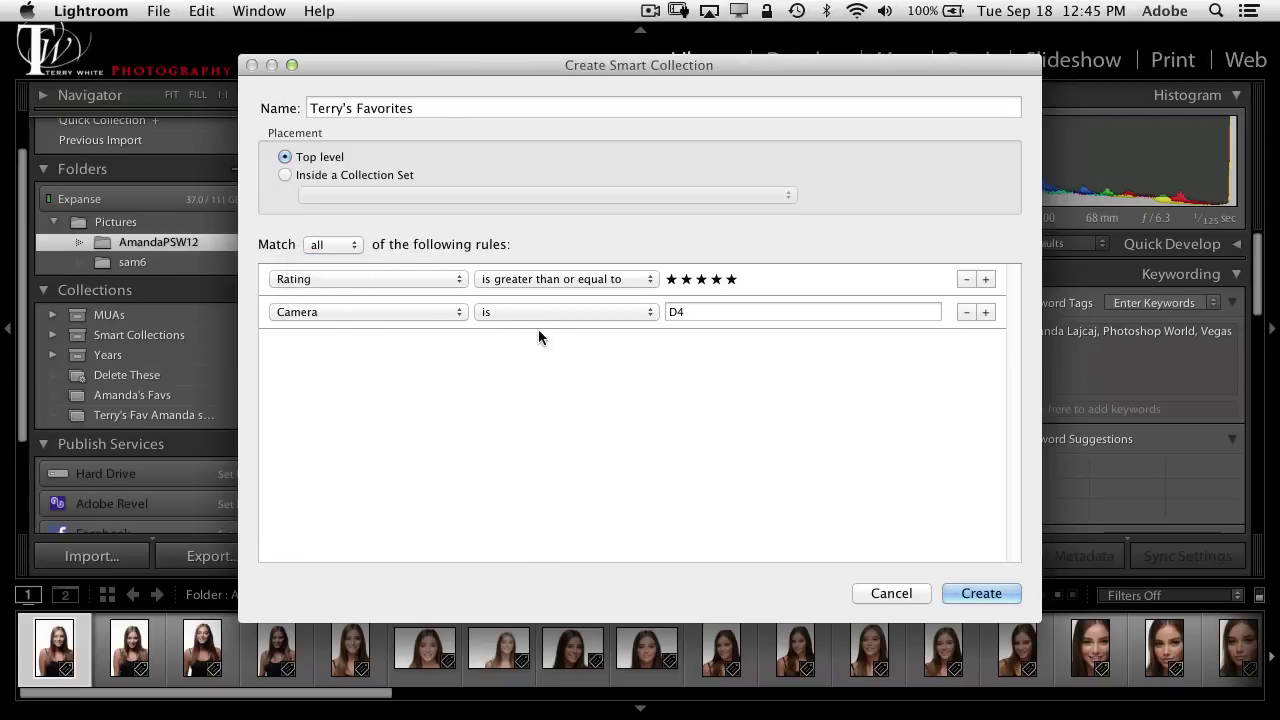
# Remove the Camera rule and create the "Terry's Favorites" smart collection with only the five-star rating rule
pyautogui.click(963, 312)
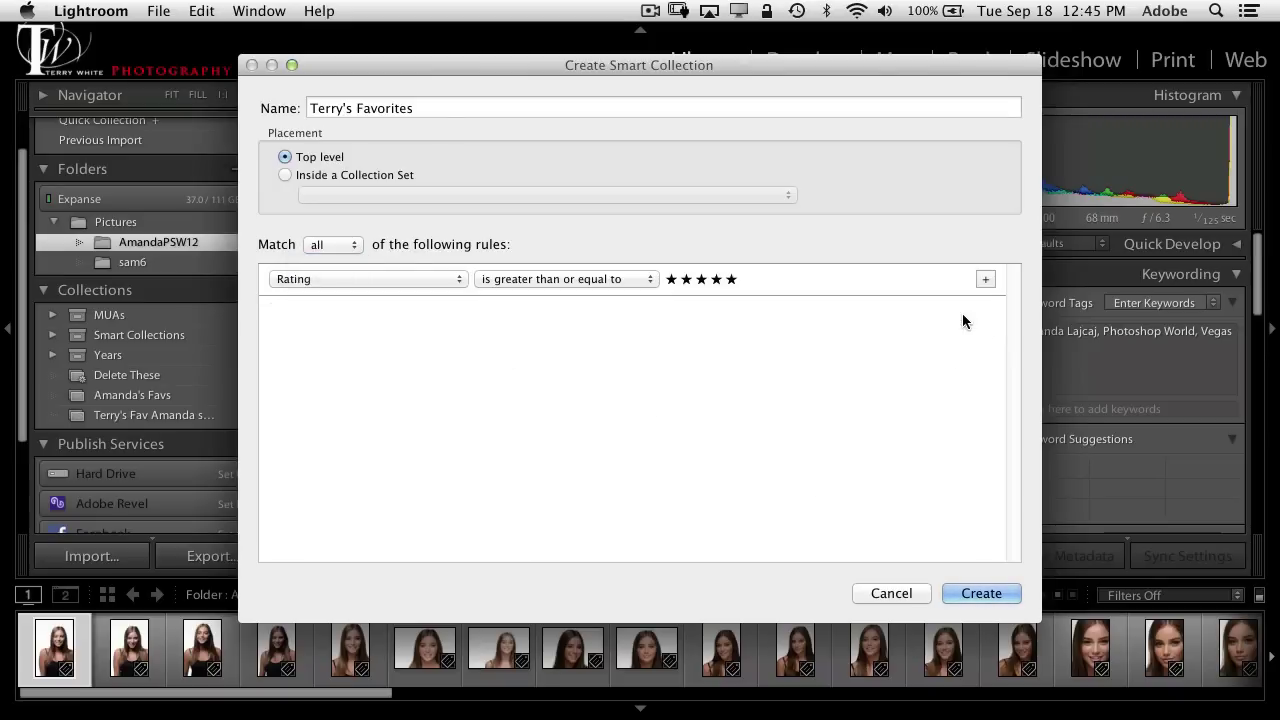
pyautogui.click(980, 595)
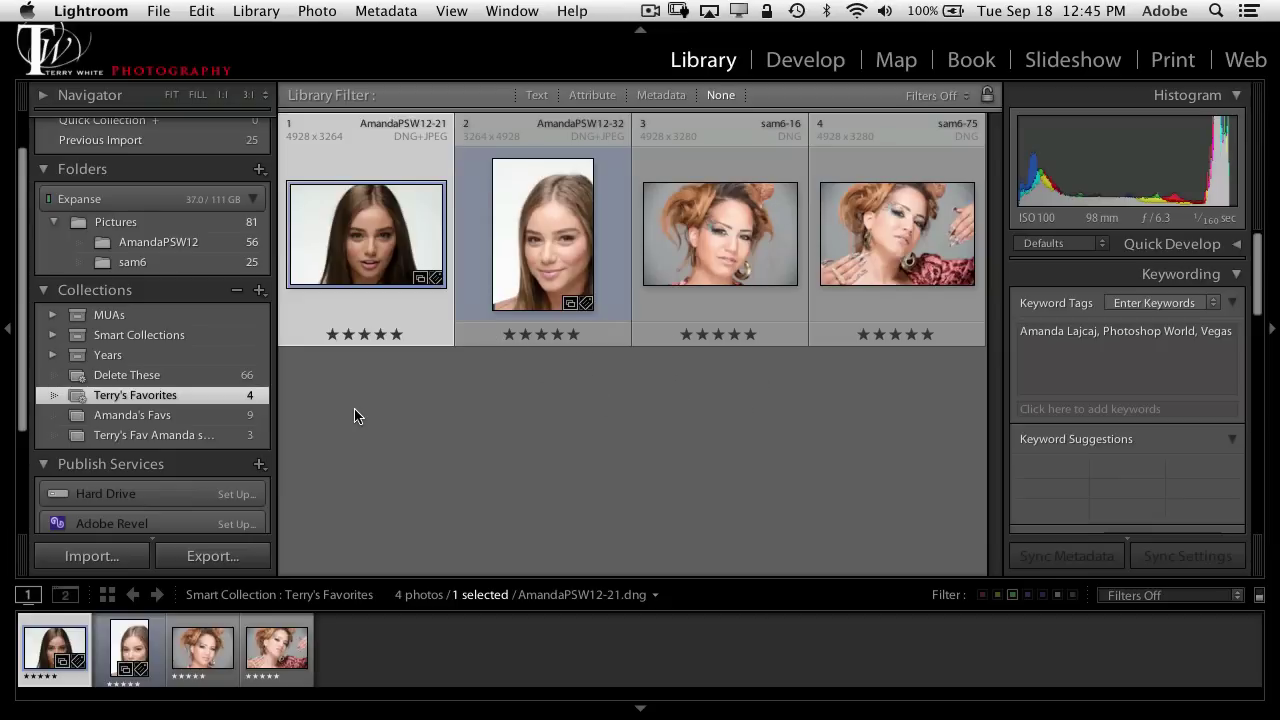
# Rate photo sam6-20 in the sam6 folder five stars
pyautogui.click(206, 264)
pyautogui.scroll(-15, 730, 412)
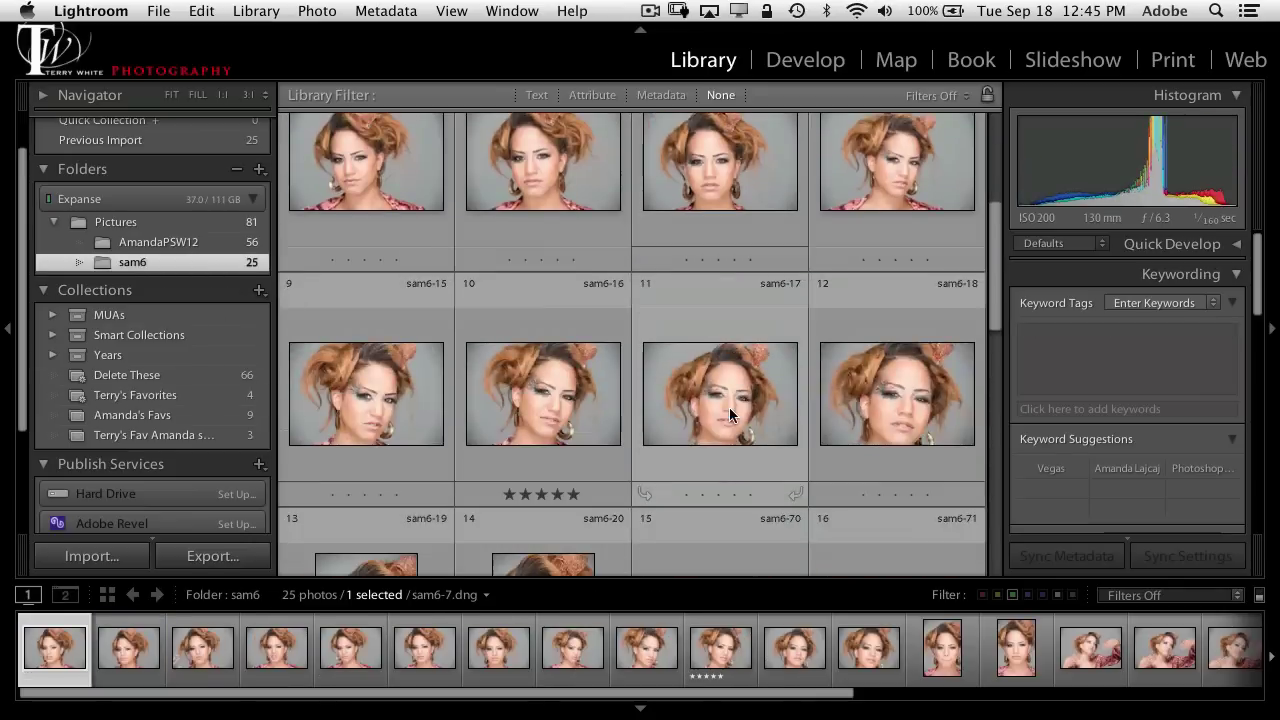
pyautogui.scroll(5, 730, 415)
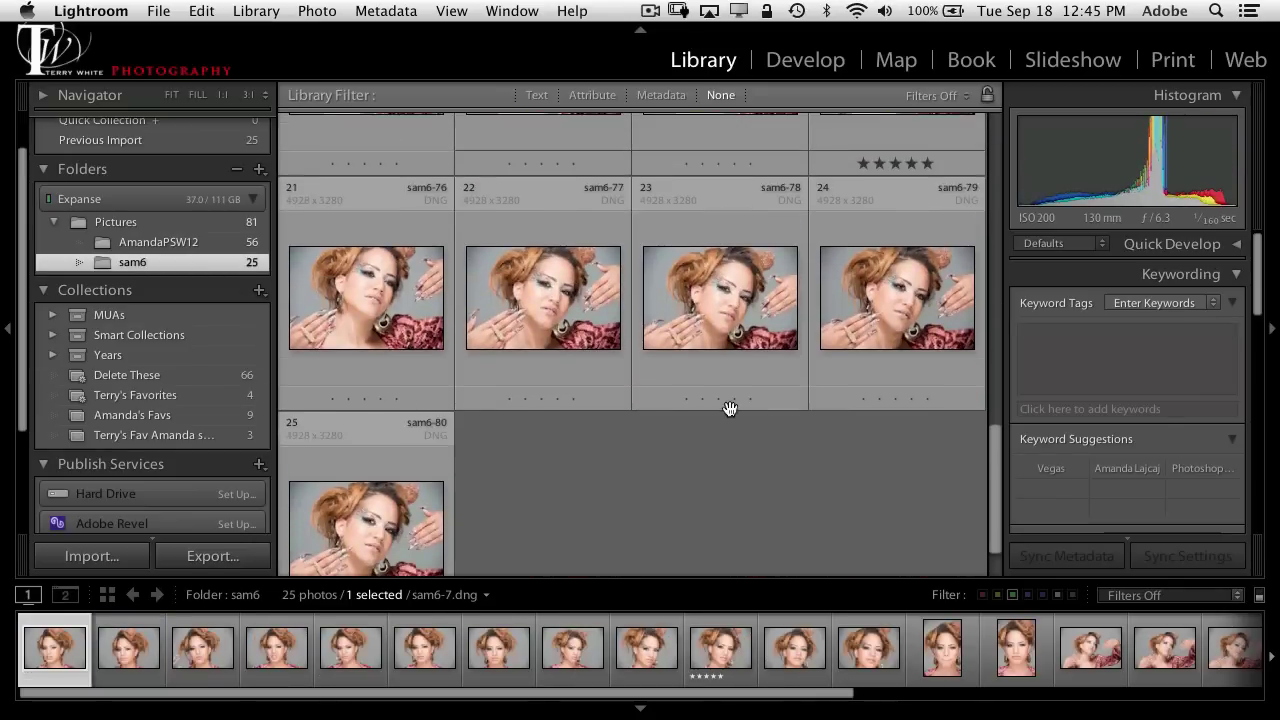
pyautogui.scroll(3, 729, 407)
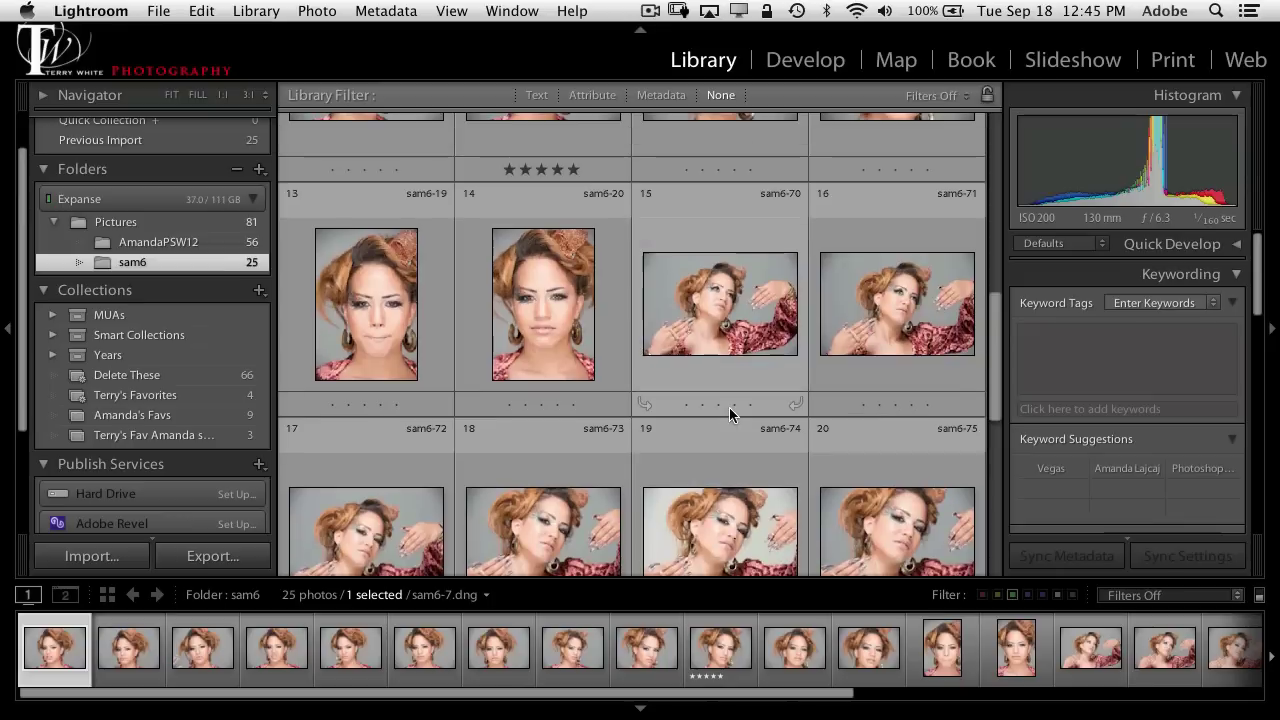
pyautogui.click(557, 311)
pyautogui.click(574, 406)
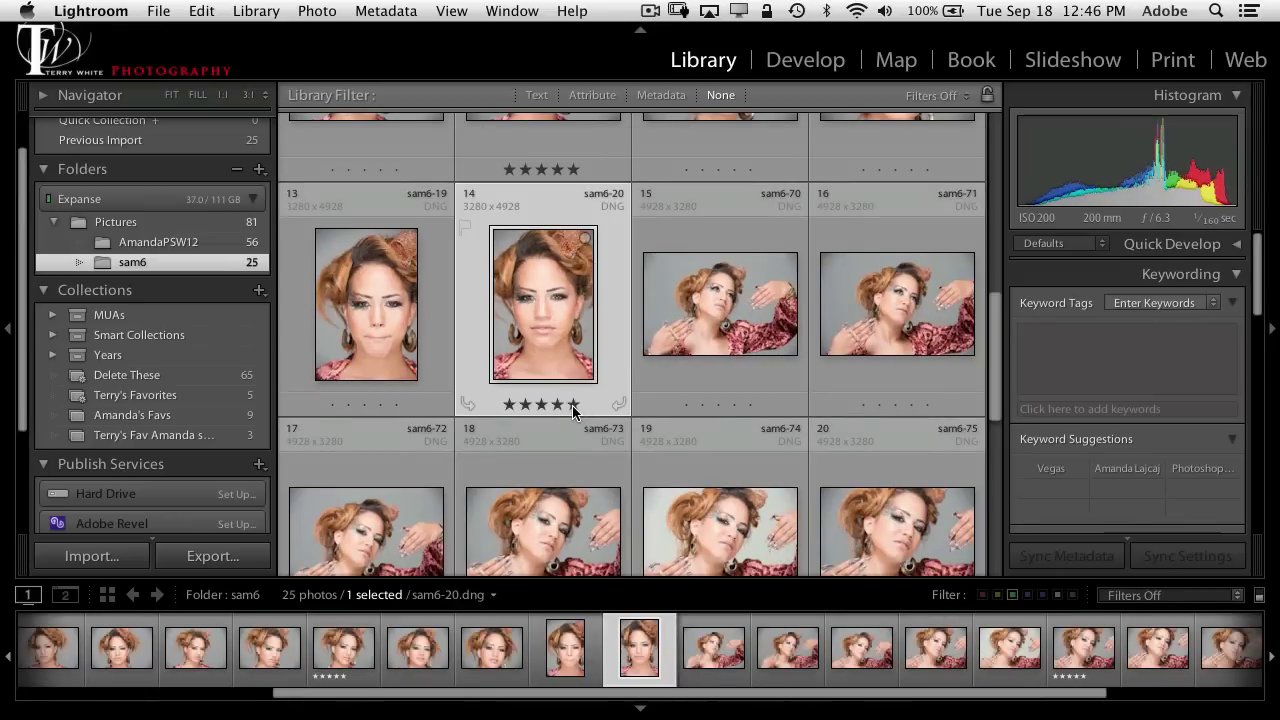
# Open the "Terry's Favorites" smart collection and lower photo AmandaPSW12-21 to four stars
pyautogui.click(213, 401)
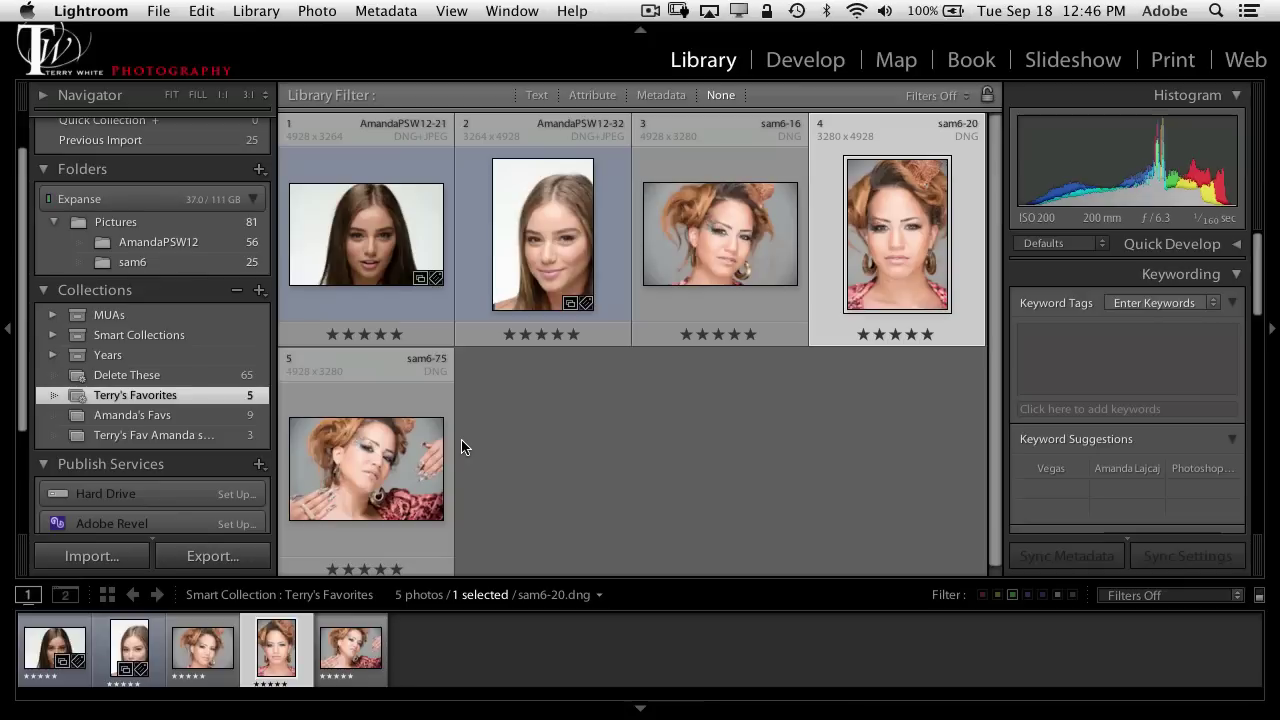
pyautogui.click(381, 336)
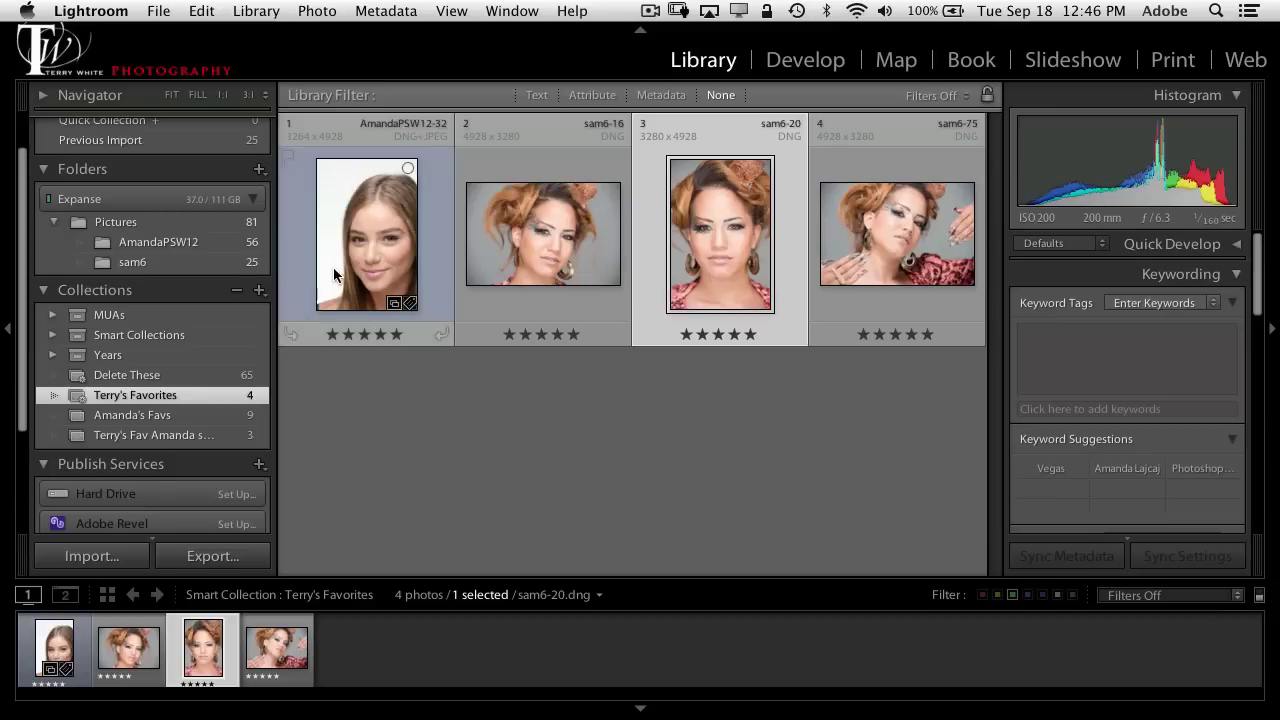
# Find photo AmandaPSW12-21 in the AmandaPSW12 folder and check its rating
pyautogui.click(158, 242)
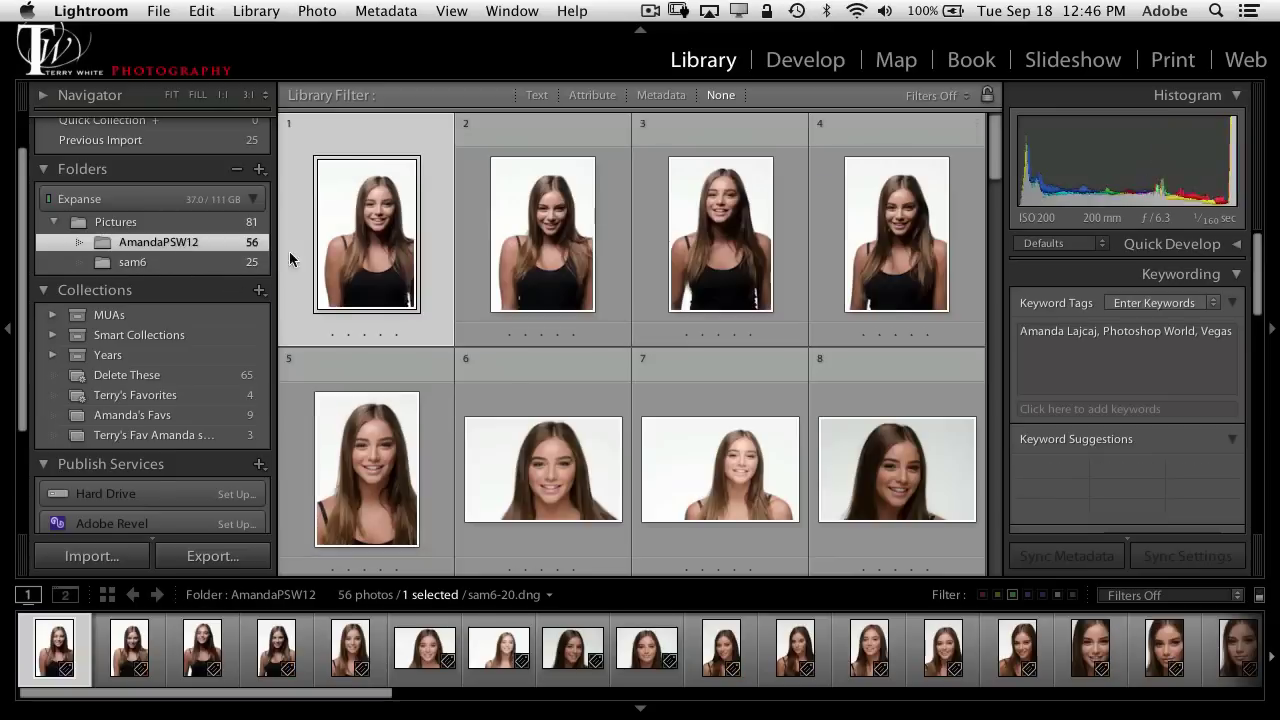
pyautogui.scroll(-1, 533, 380)
pyautogui.scroll(-5, 535, 386)
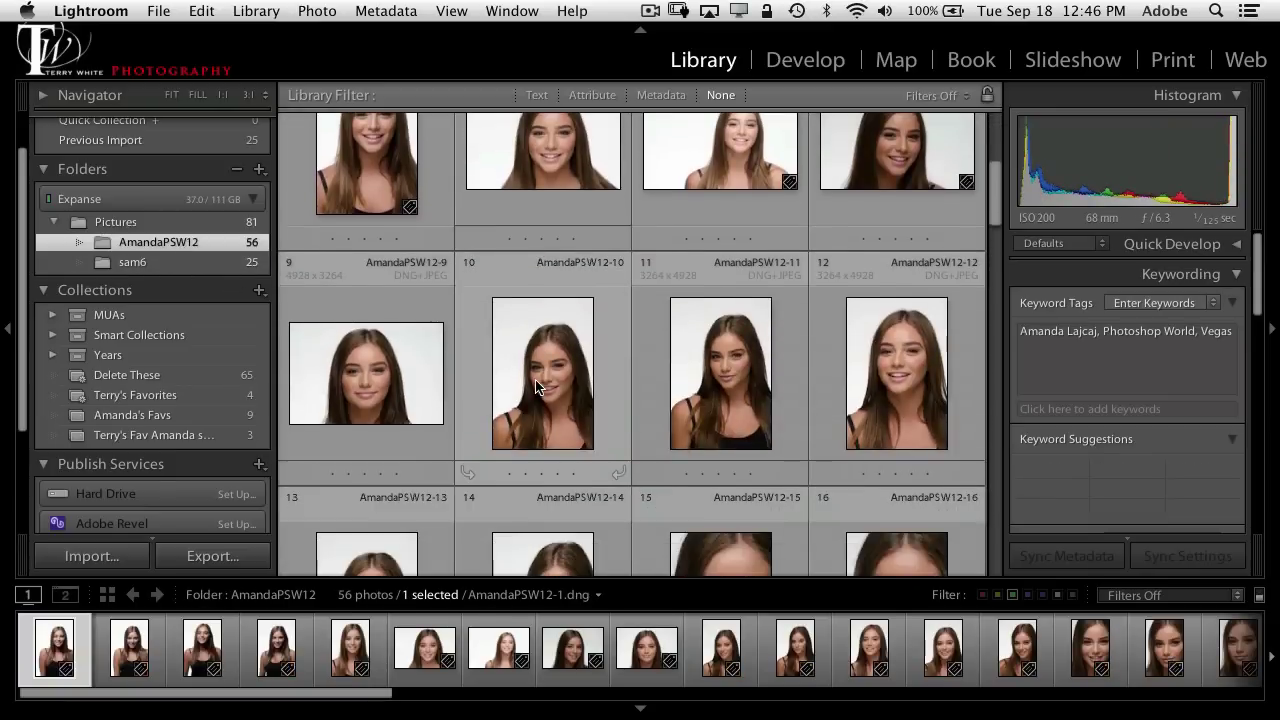
pyautogui.scroll(-5, 535, 385)
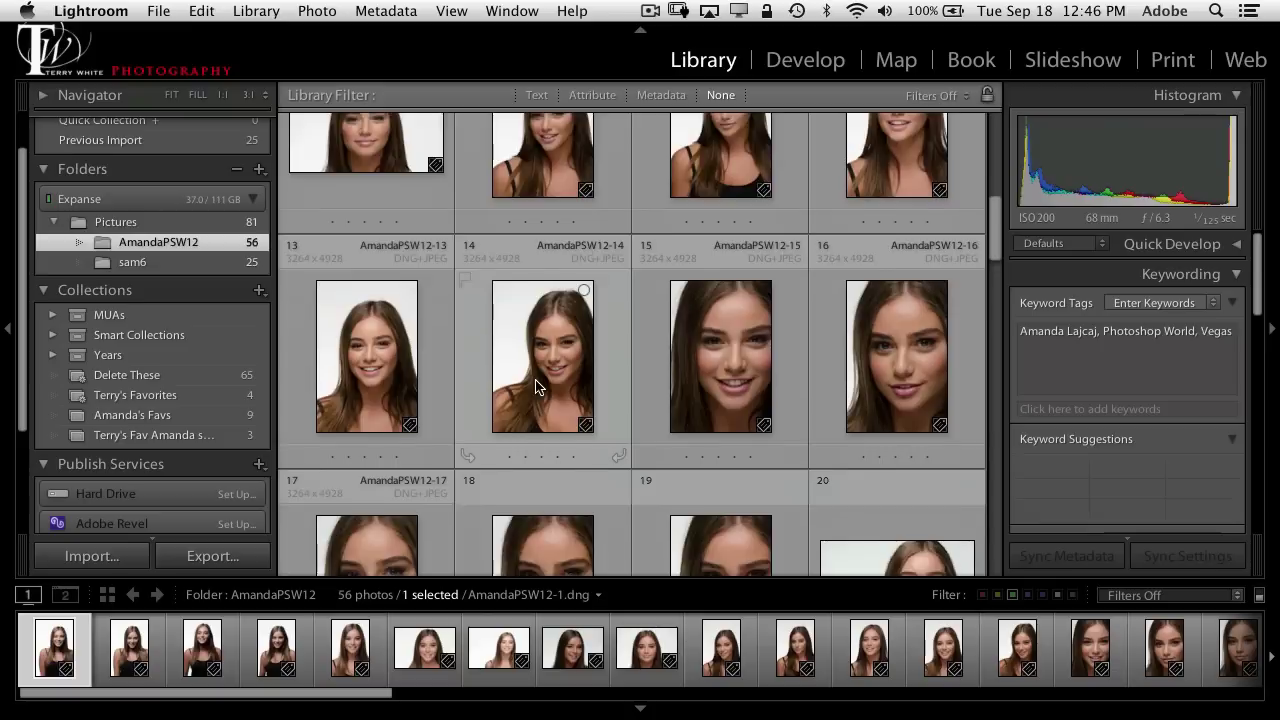
pyautogui.scroll(-4, 535, 386)
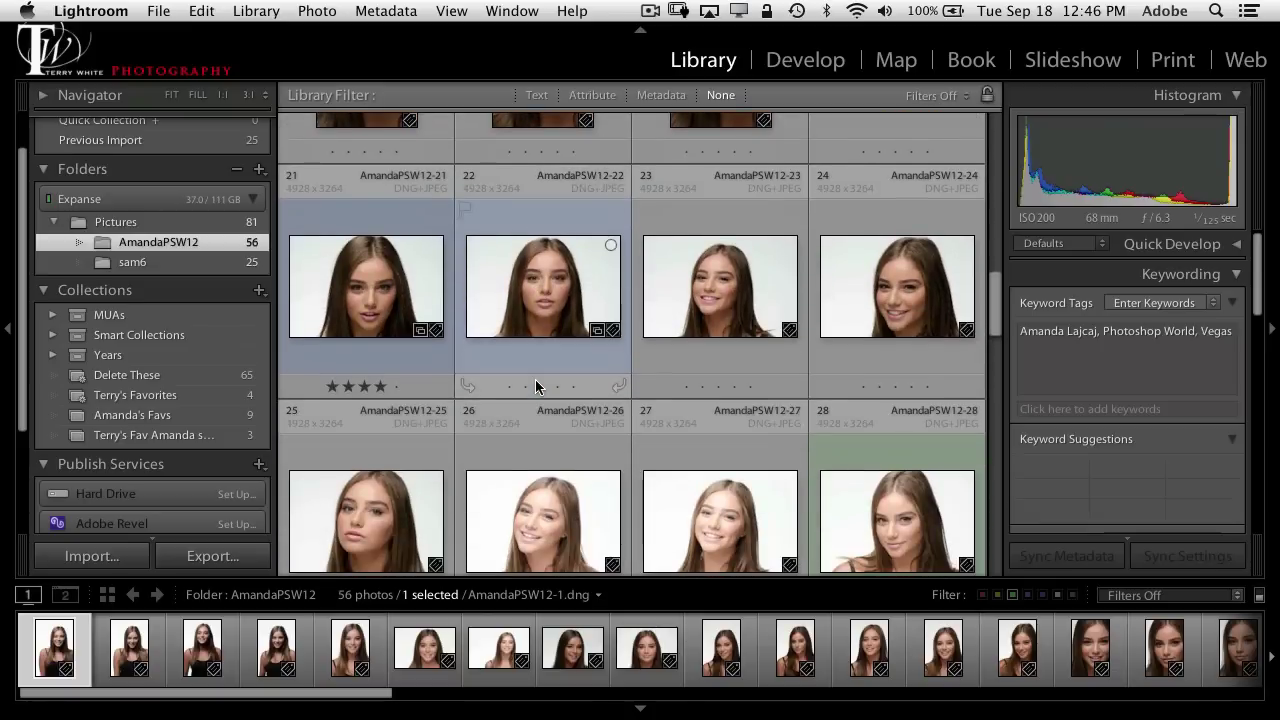
pyautogui.scroll(-1, 537, 386)
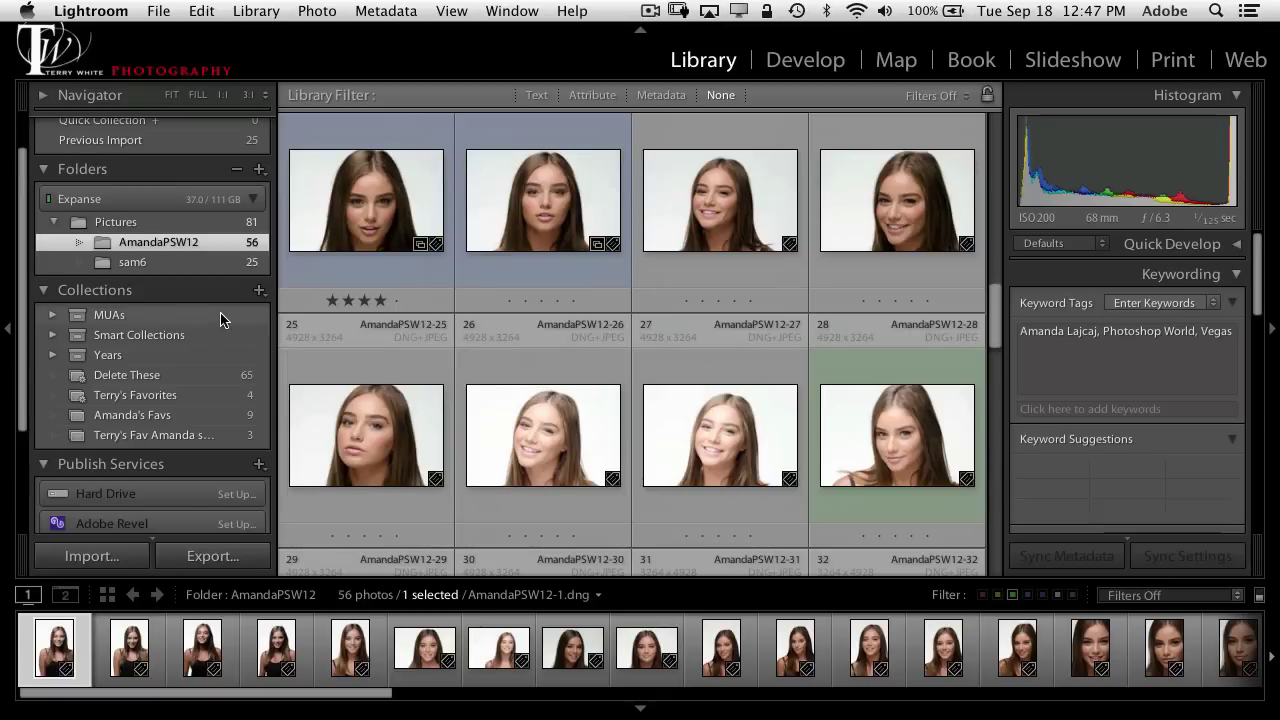
# Add photo AmandaPSW12-42 from the AmandaPSW12 folder to the Quick Collection
pyautogui.scroll(3, 222, 316)
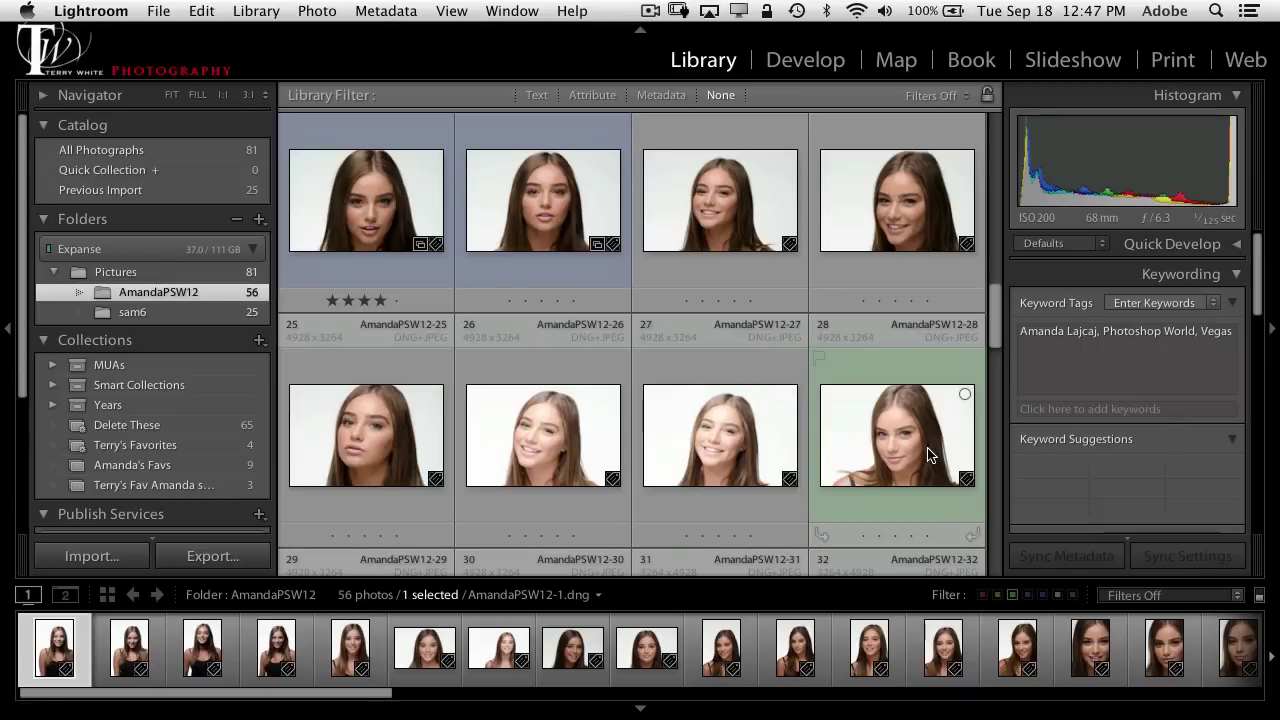
pyautogui.scroll(-4, 940, 440)
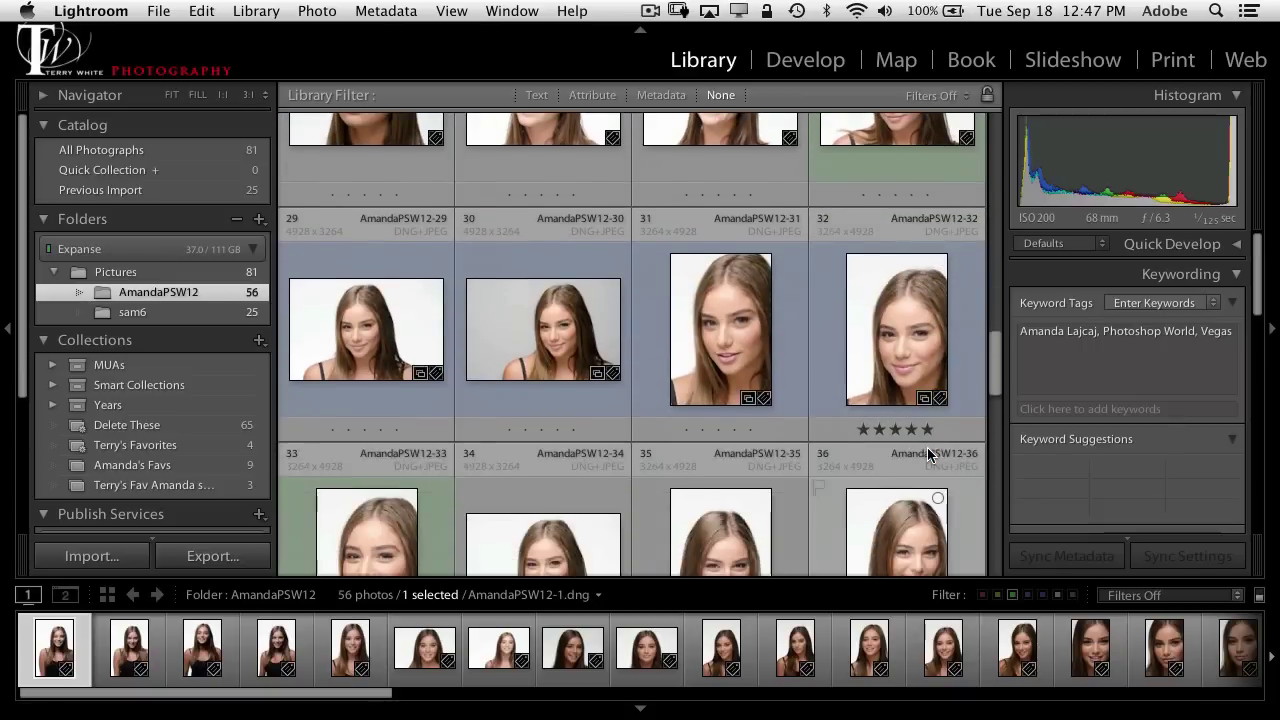
pyautogui.scroll(-3, 927, 447)
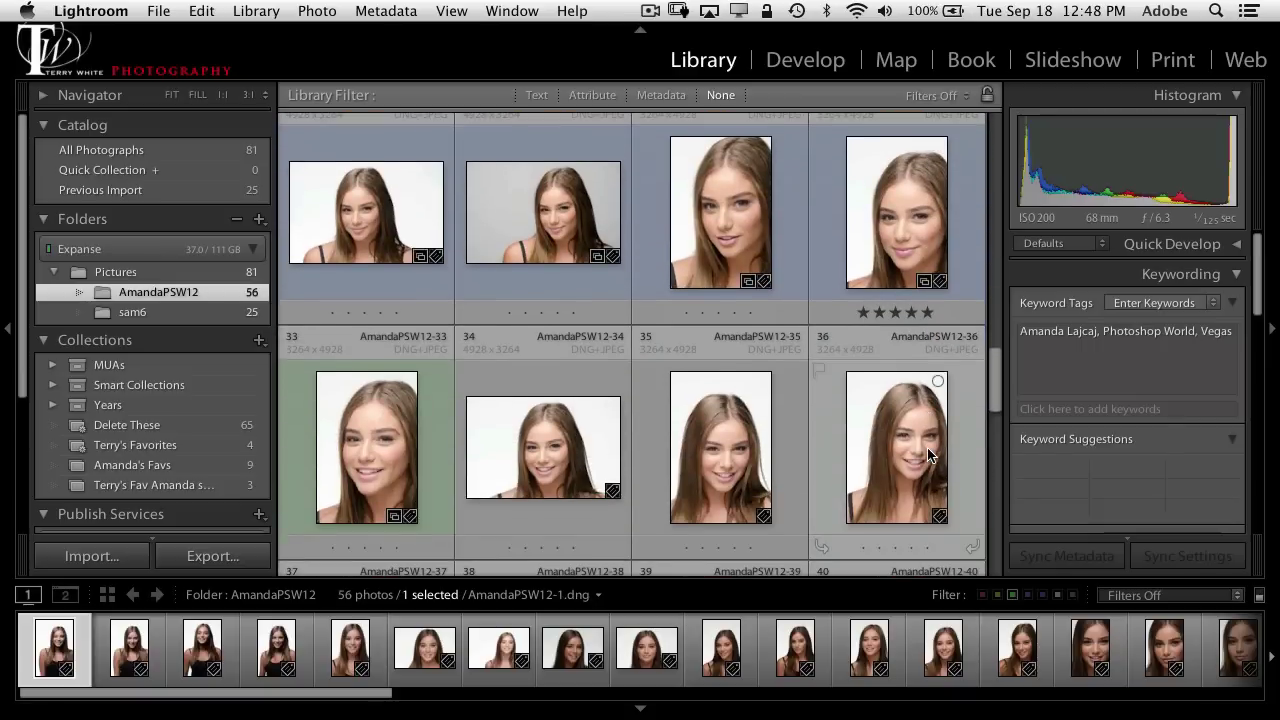
pyautogui.scroll(-4, 929, 455)
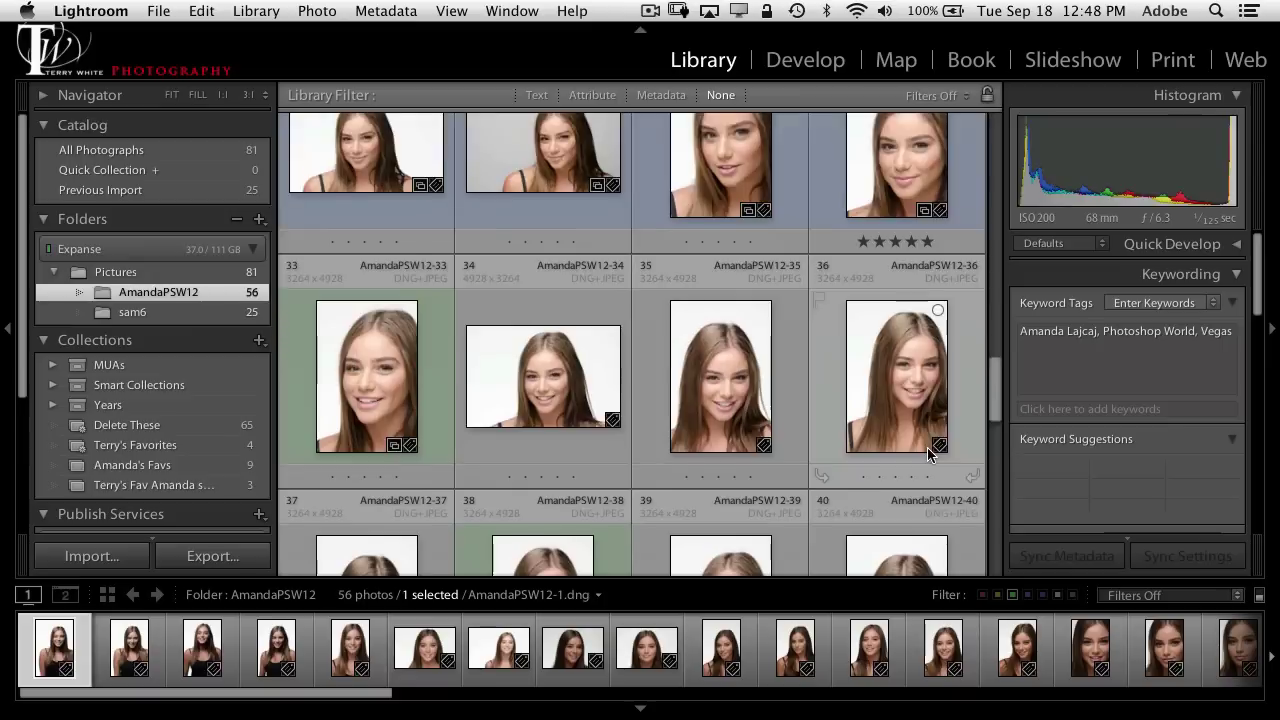
pyautogui.scroll(-3, 927, 455)
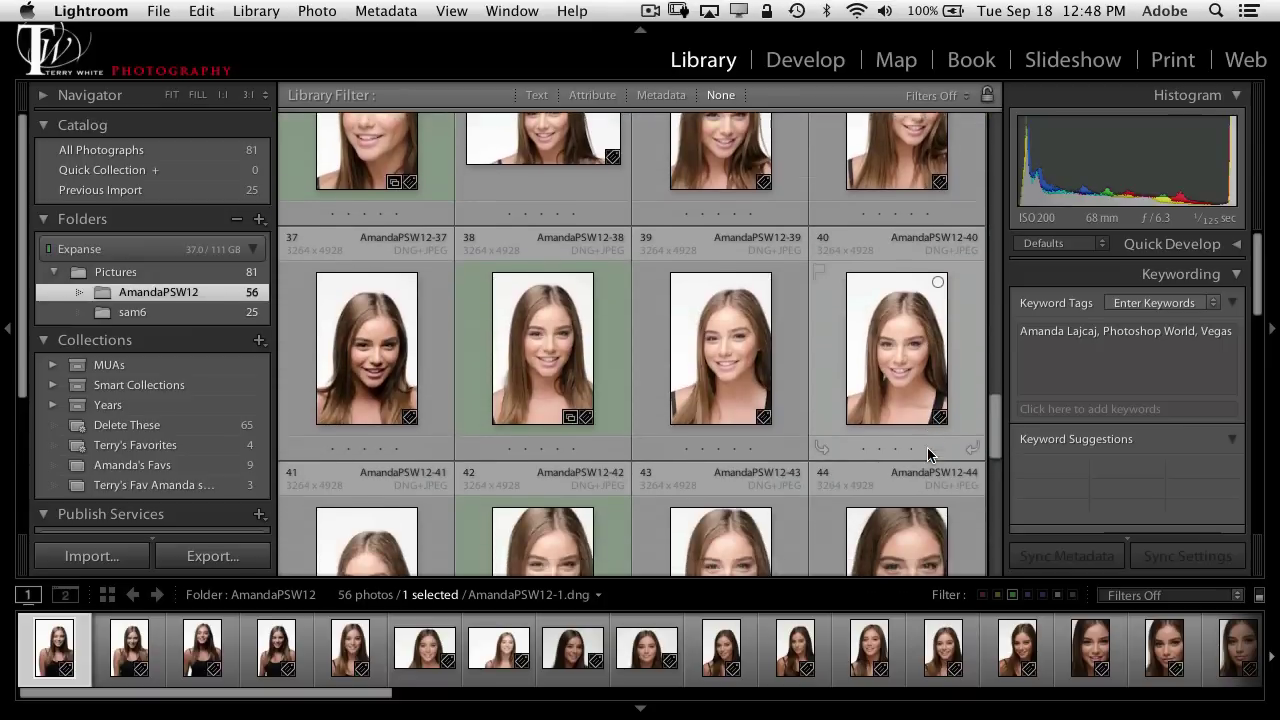
pyautogui.scroll(-1, 929, 455)
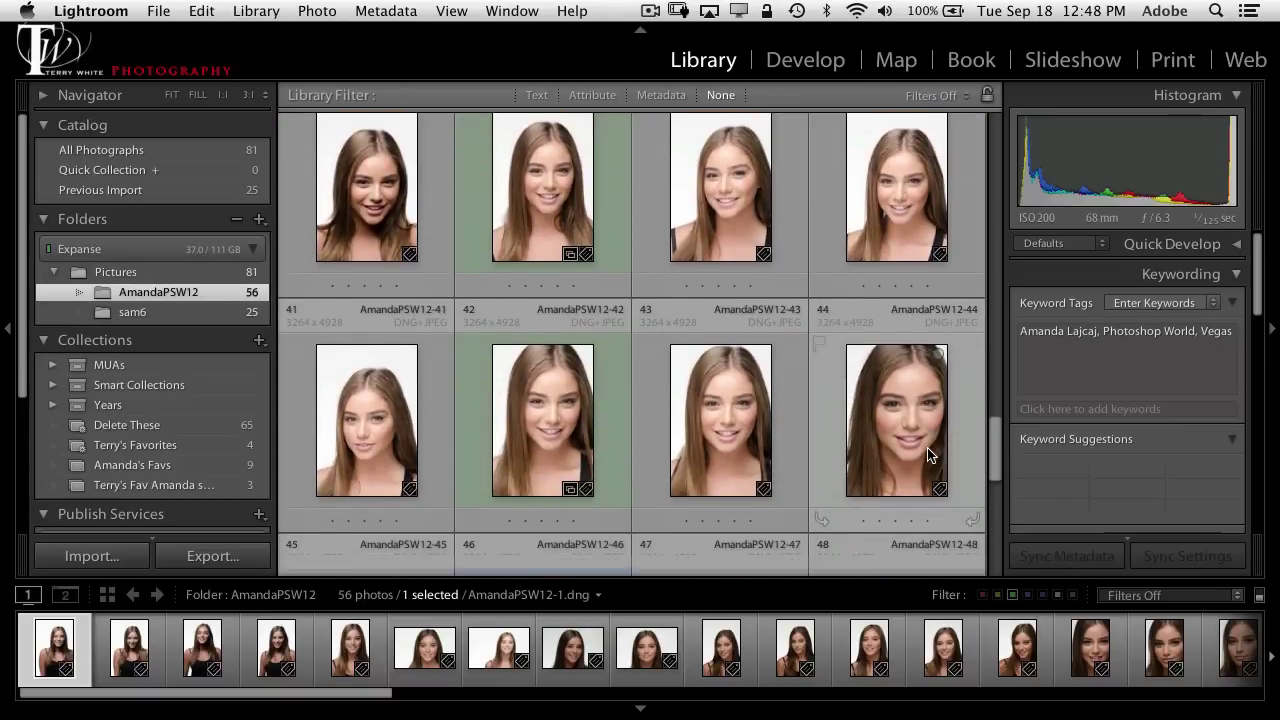
pyautogui.click(579, 423)
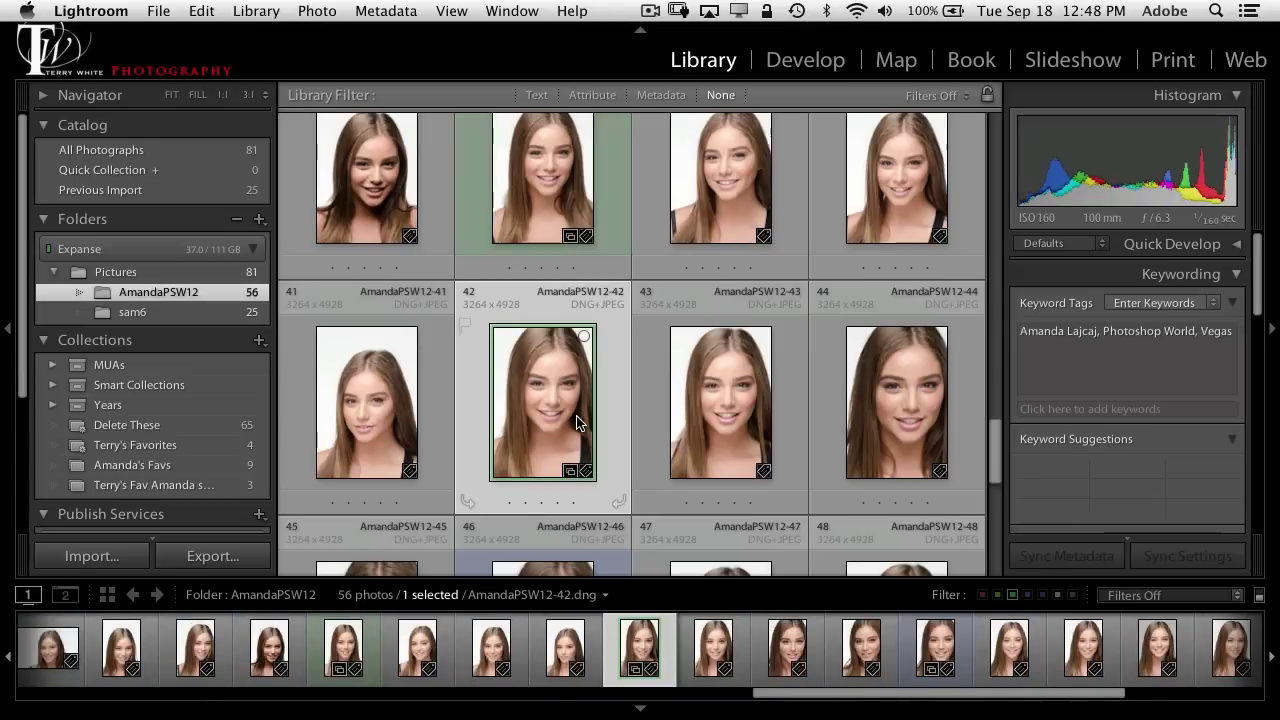
pyautogui.press('b')
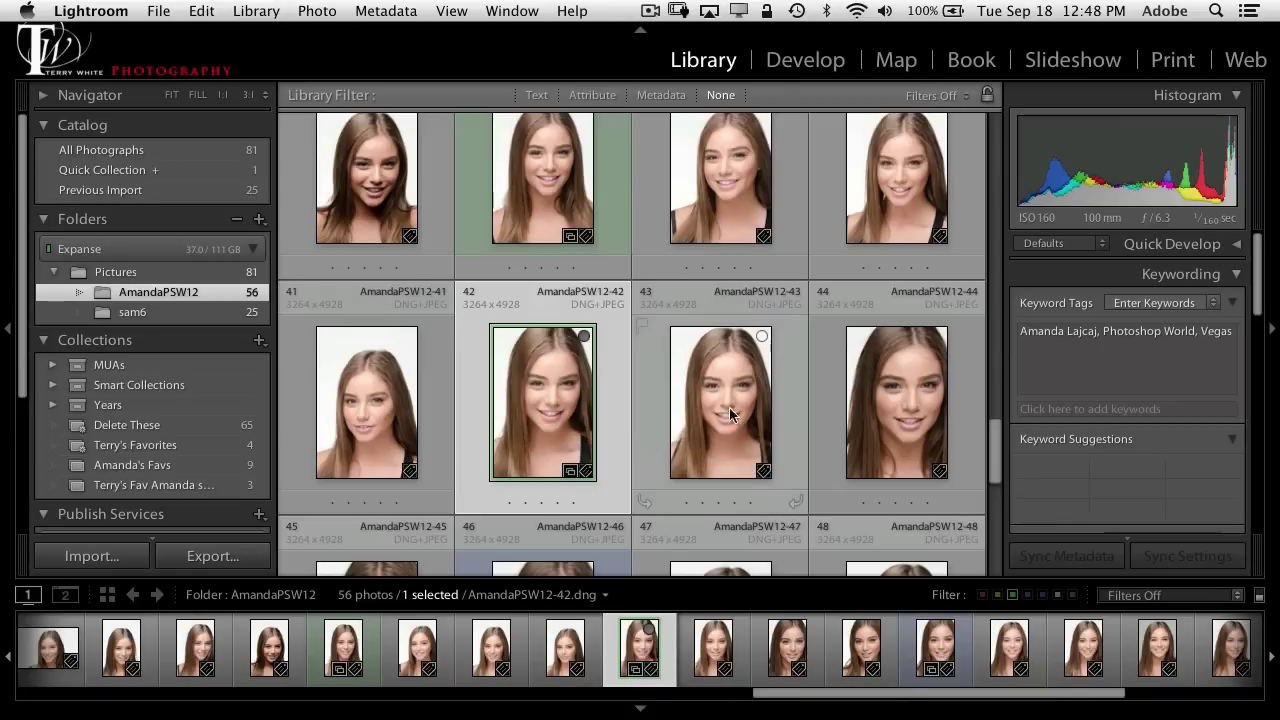
# Add photo AmandaPSW12-53 from the AmandaPSW12 folder to the Quick Collection
pyautogui.scroll(-2, 744, 407)
pyautogui.scroll(-10, 744, 407)
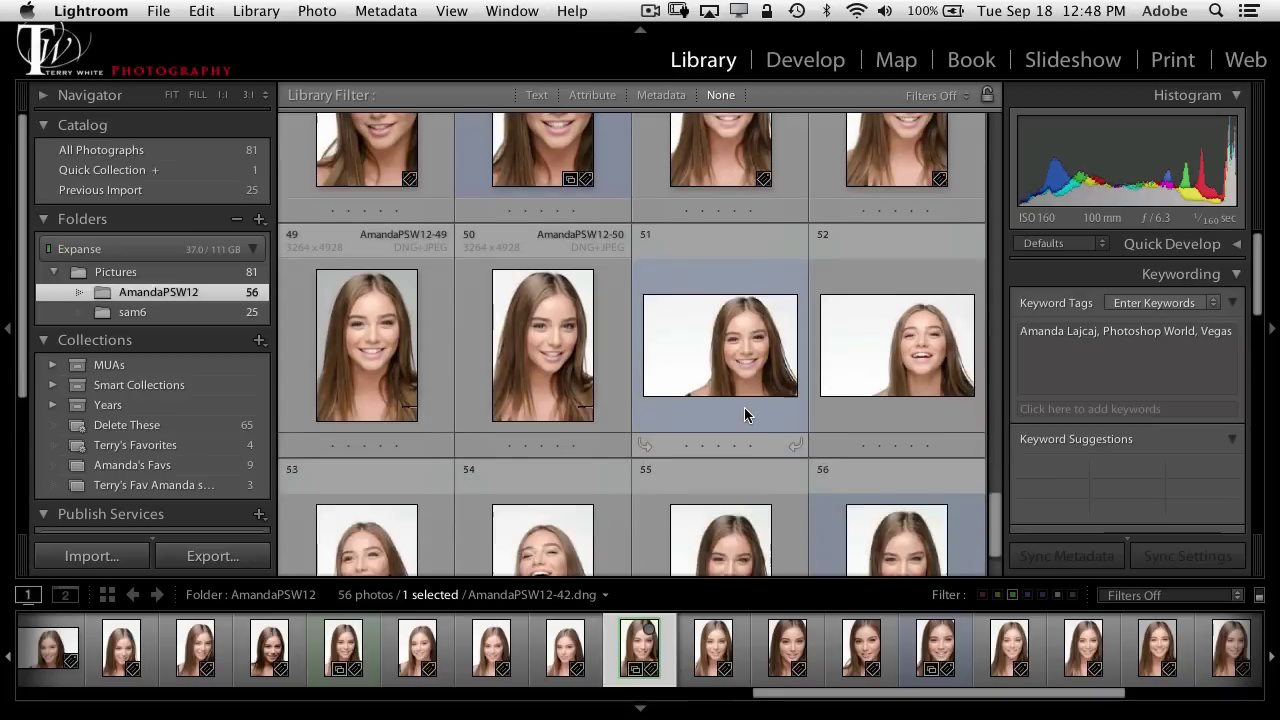
pyautogui.scroll(-1, 744, 407)
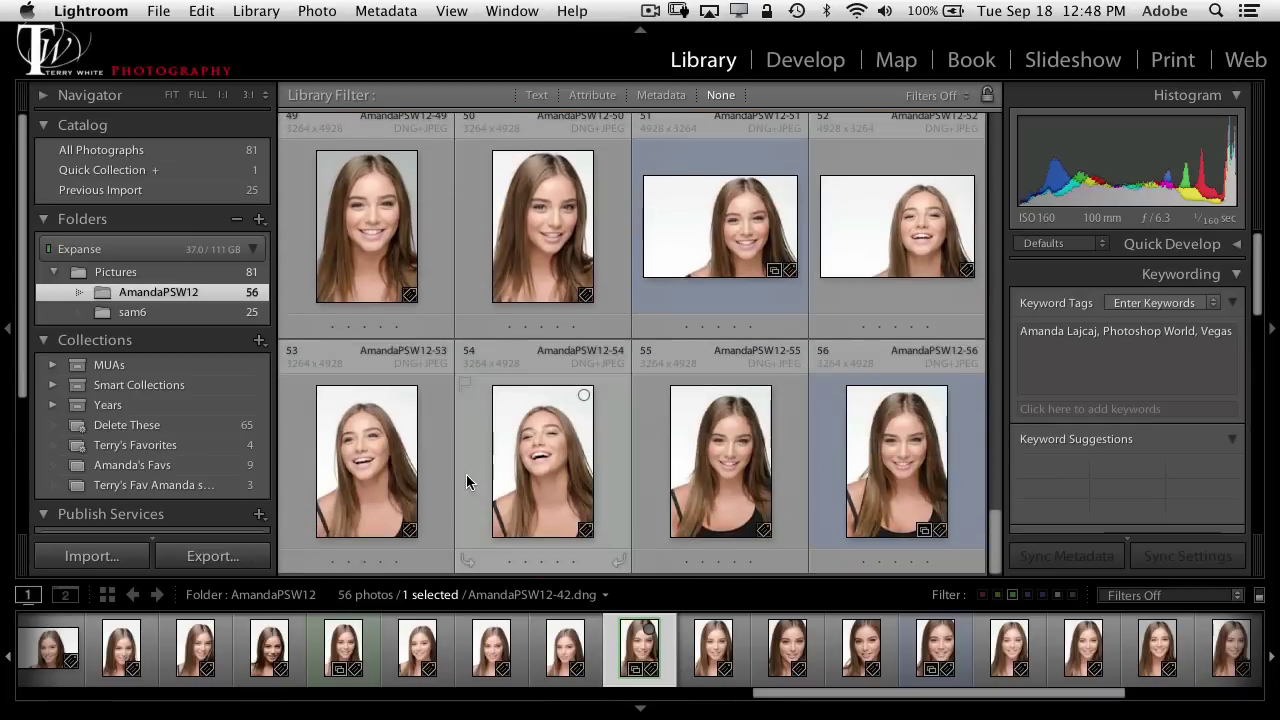
pyautogui.click(386, 486)
pyautogui.press('b')
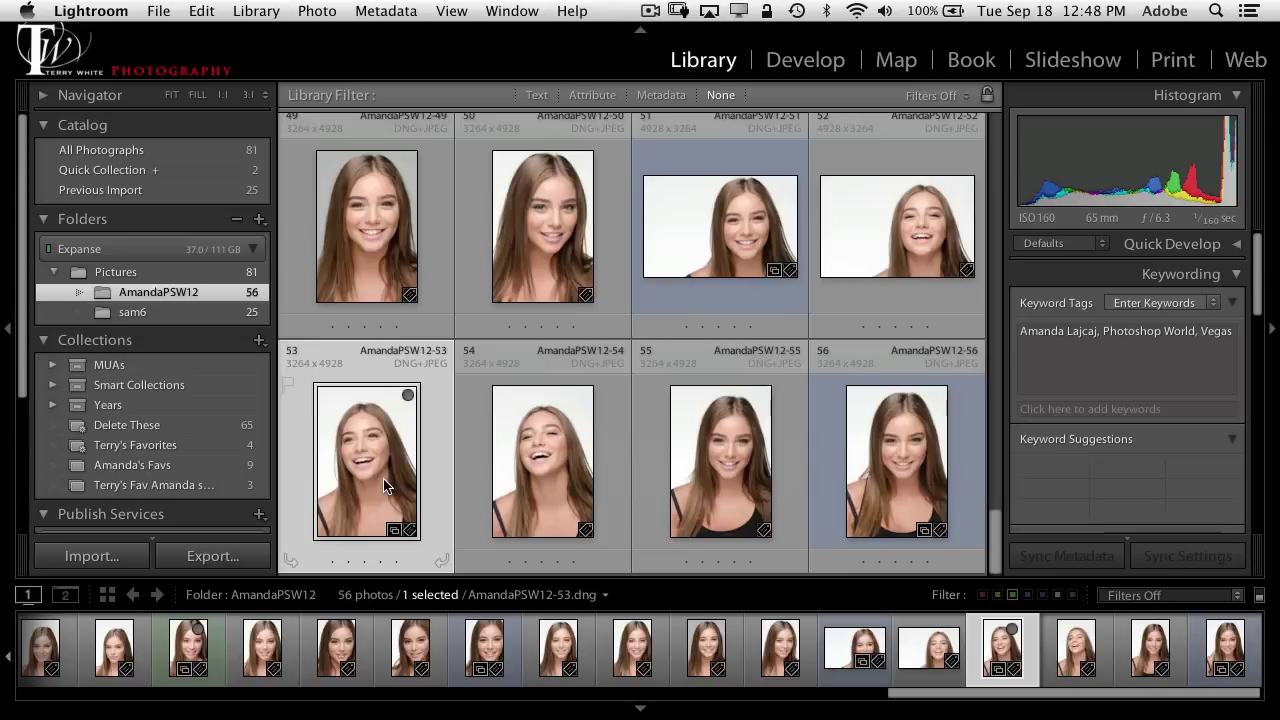
# Open the sam6 folder and add photo sam6-71 to the Quick Collection
pyautogui.click(200, 312)
pyautogui.scroll(-3, 715, 369)
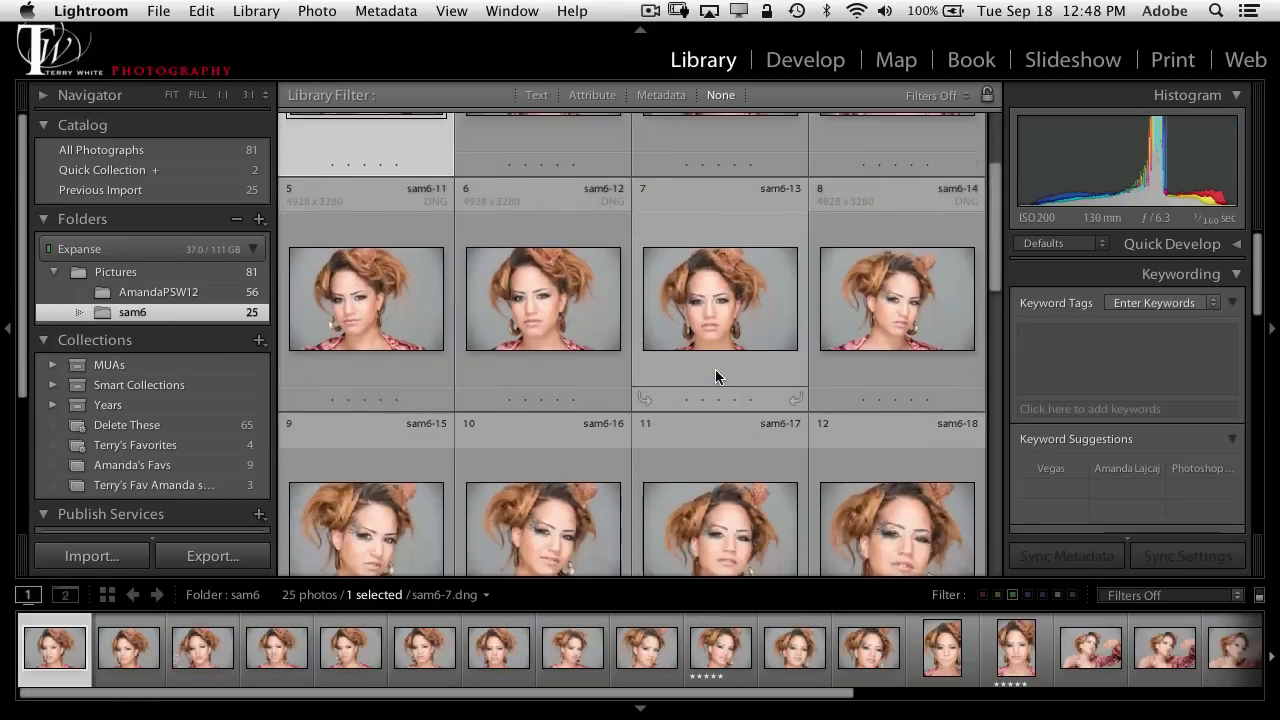
pyautogui.scroll(-5, 715, 376)
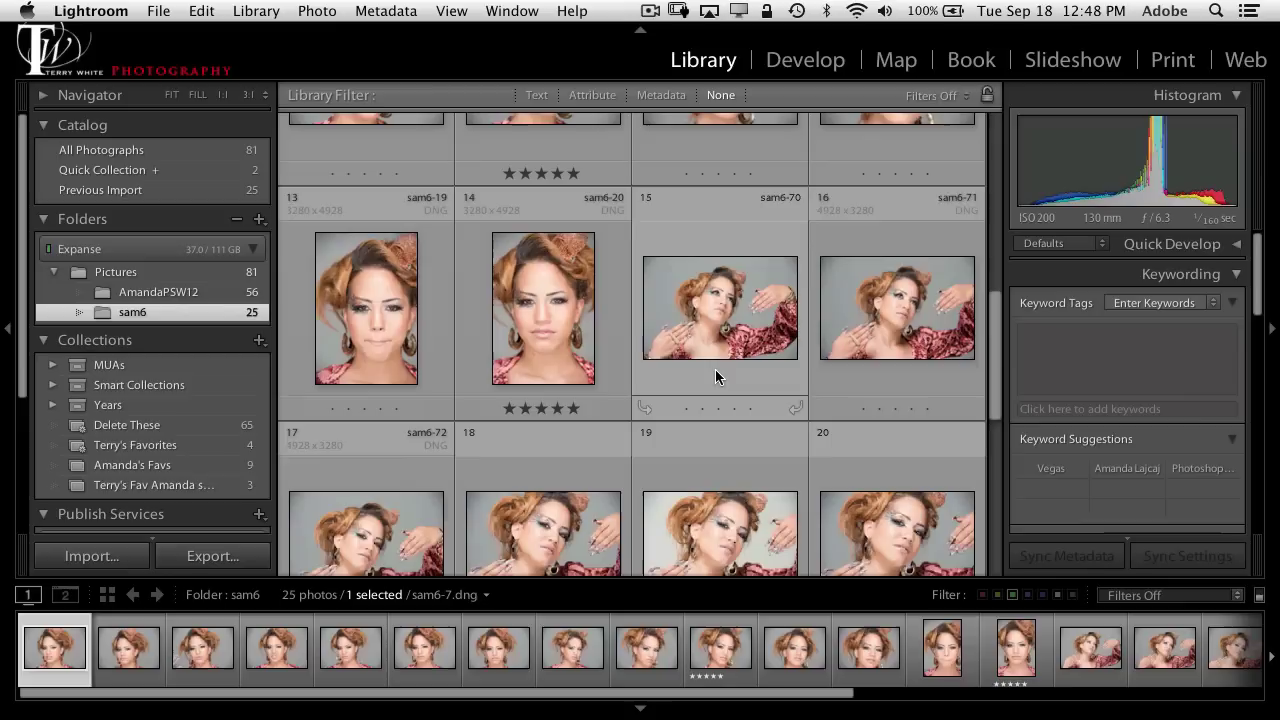
pyautogui.click(874, 328)
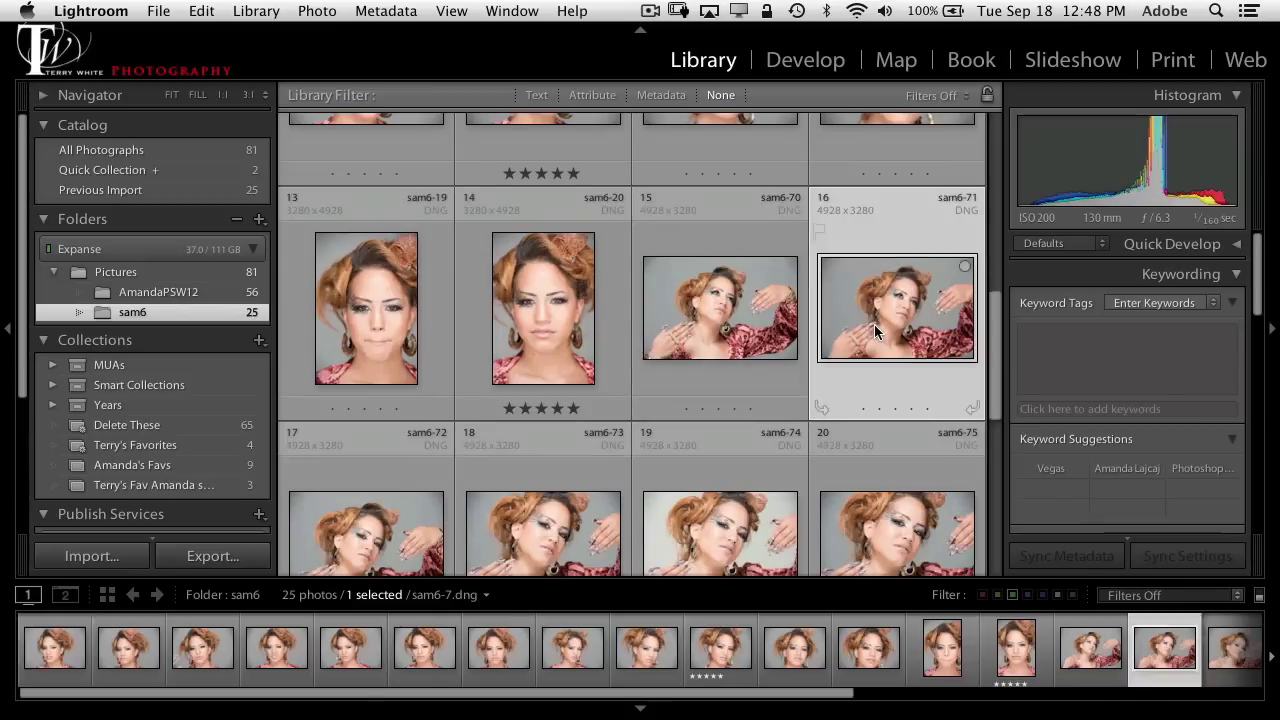
pyautogui.press('b')
# Add photos sam6-78 and sam6-76 from the sam6 folder to the Quick Collection
pyautogui.scroll(-2, 874, 324)
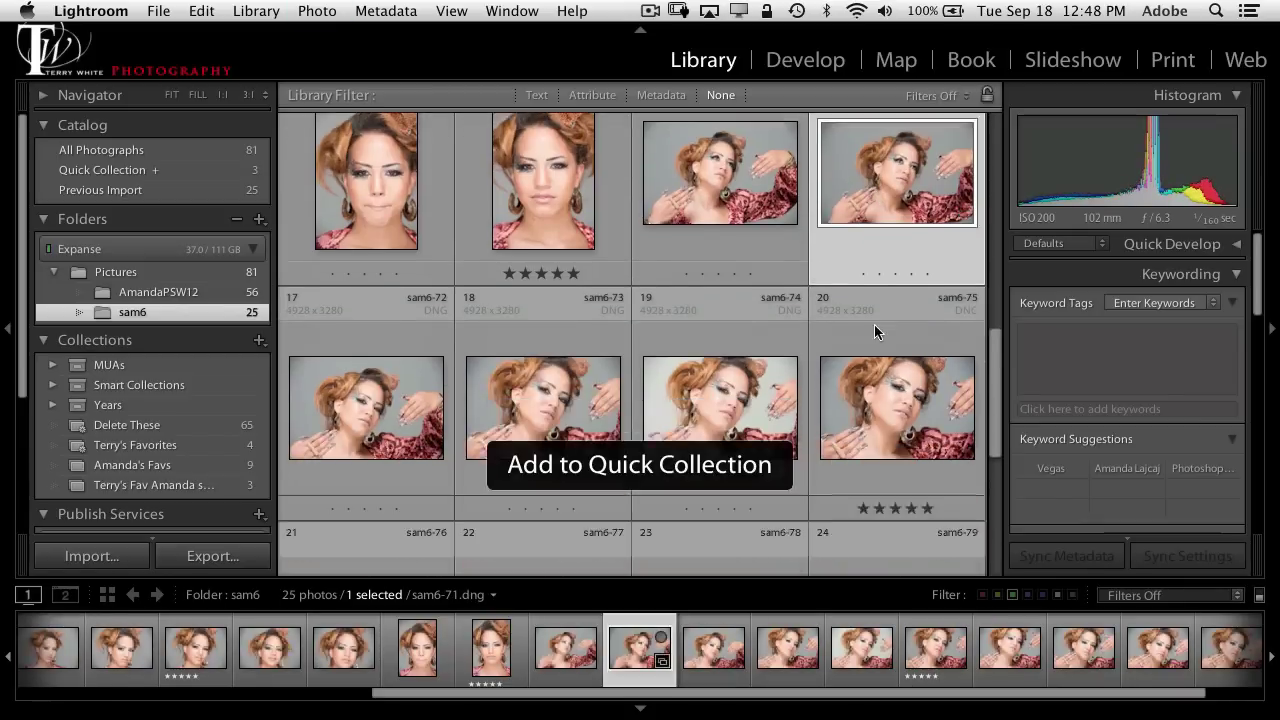
pyautogui.scroll(-2, 874, 324)
pyautogui.click(710, 394)
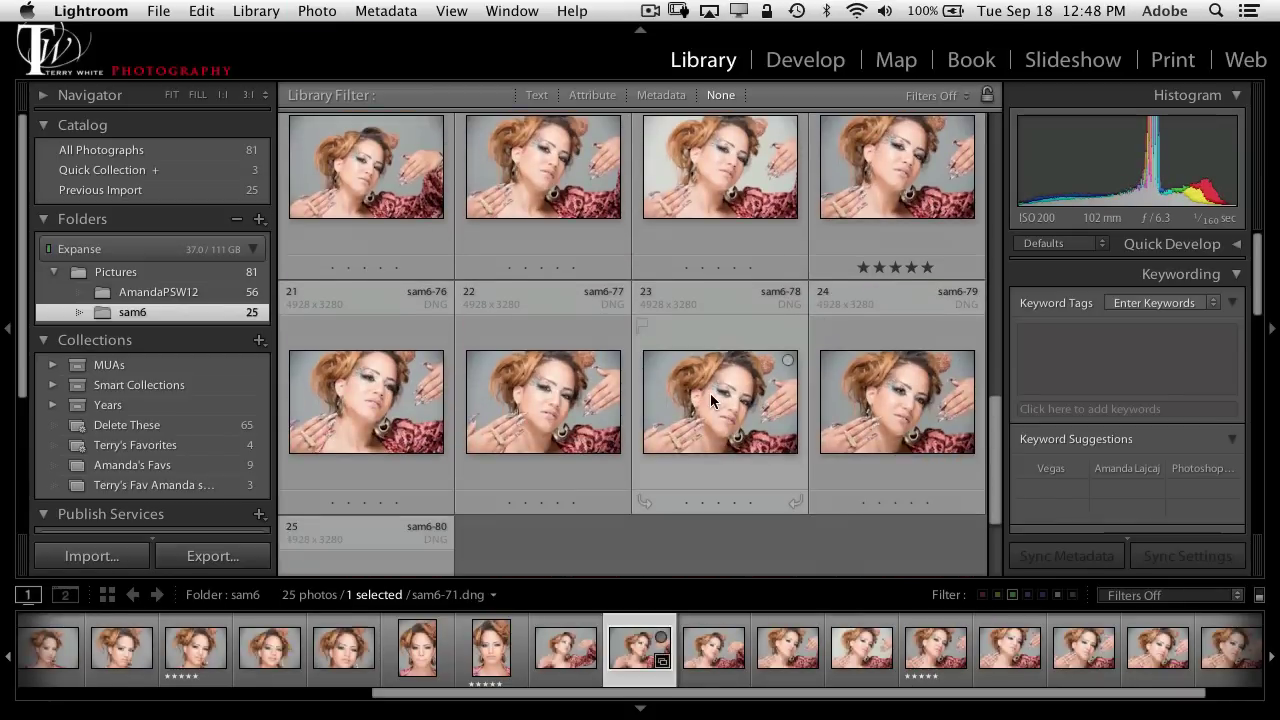
pyautogui.press('b')
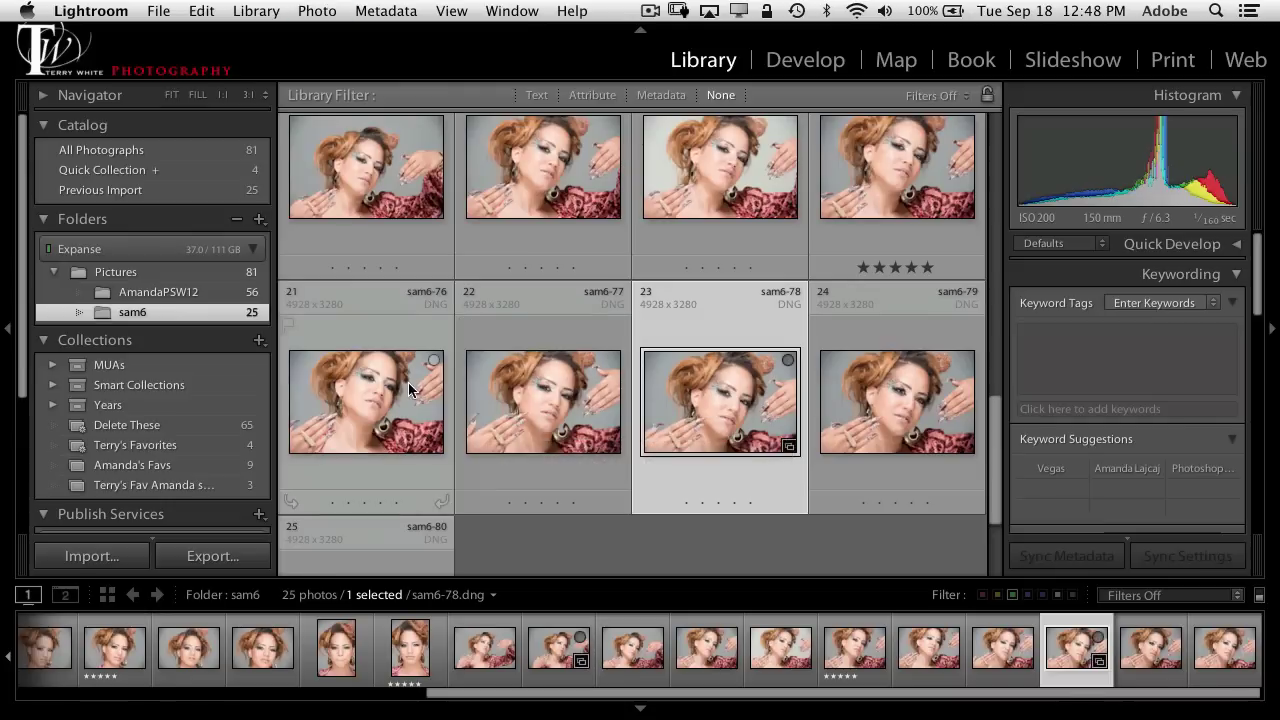
pyautogui.click(433, 364)
# Open the Quick Collection and remove all of its photos from it
pyautogui.click(126, 173)
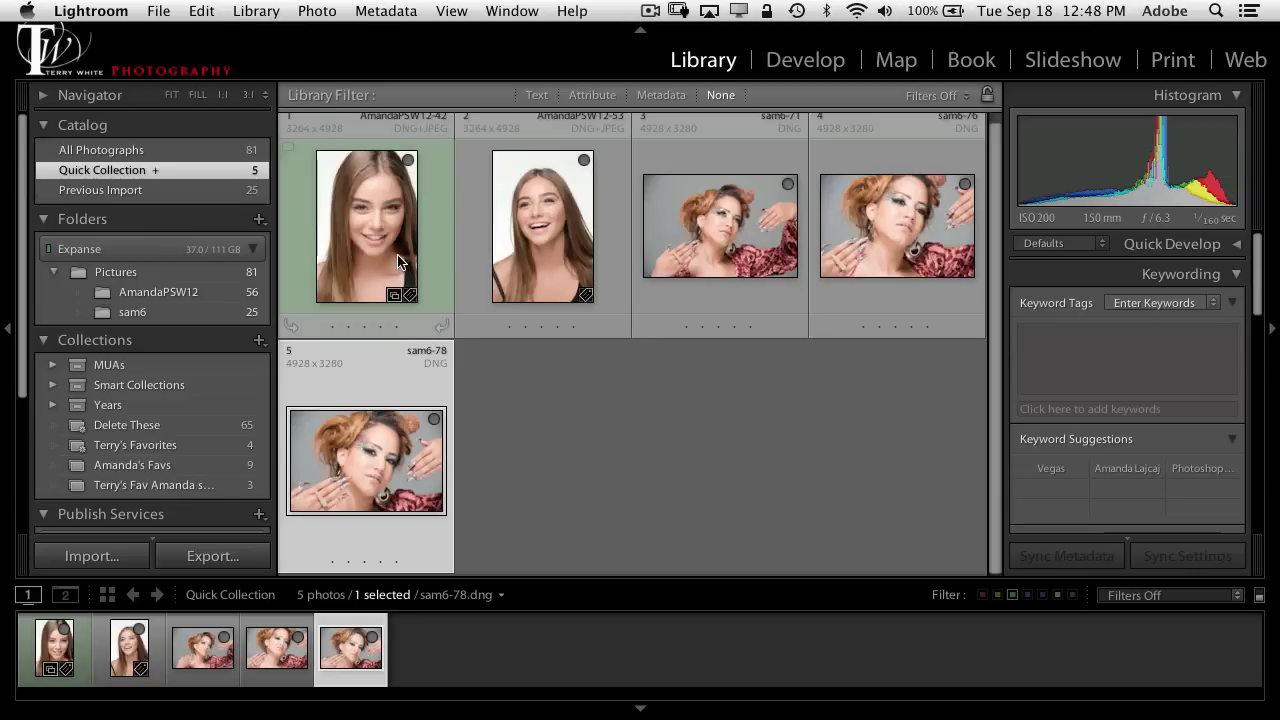
pyautogui.press('super+a')
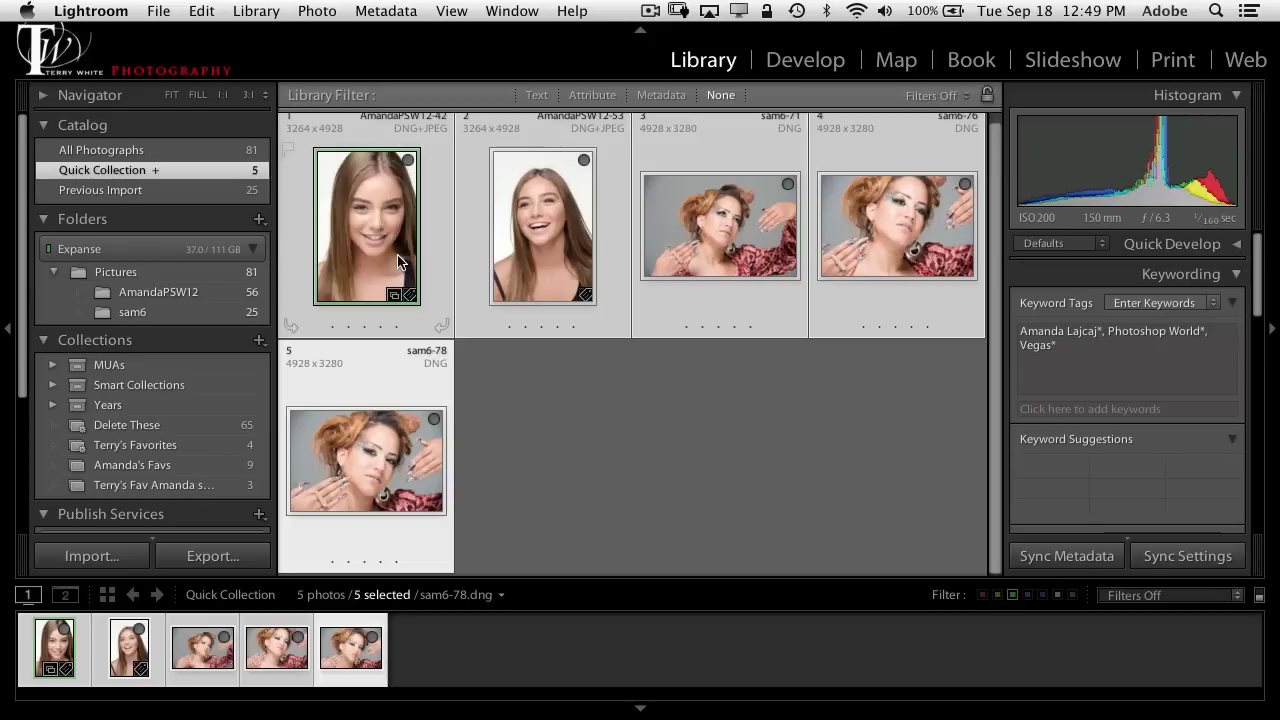
pyautogui.press('b')
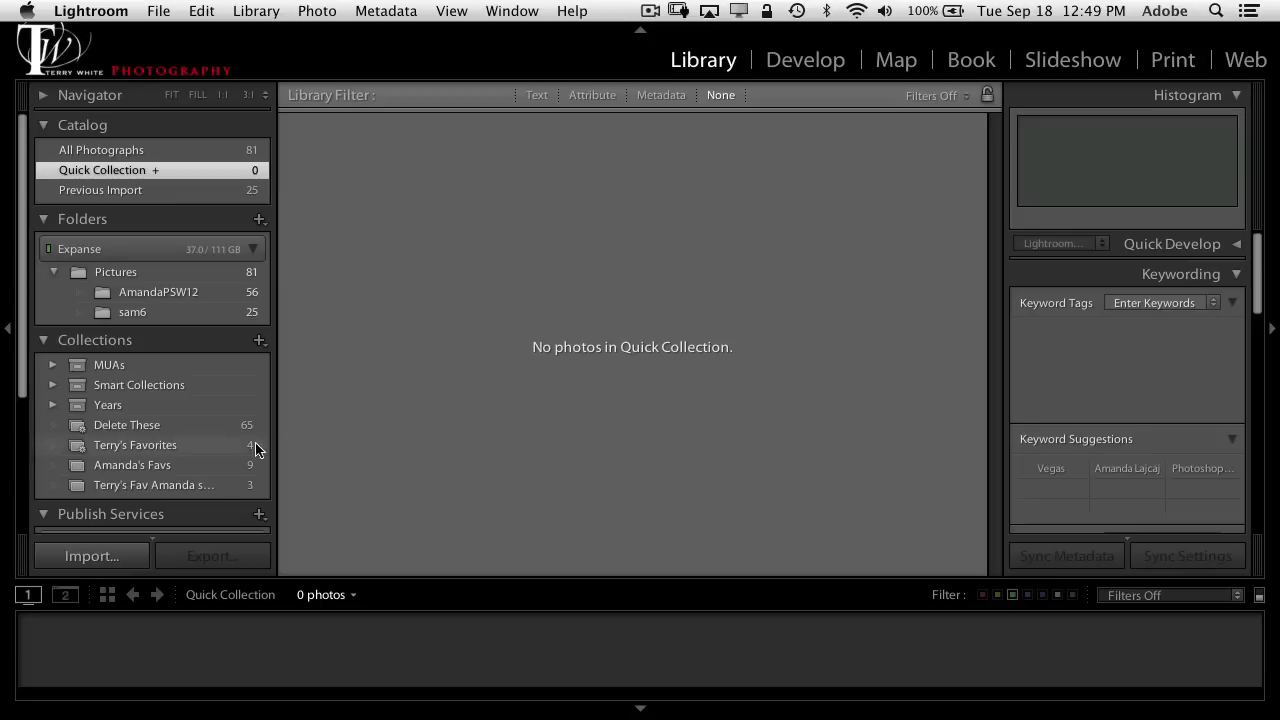
# Review the photos in the Amanda's Favs collection and the Terry's Favorites smart collection
pyautogui.click(237, 467)
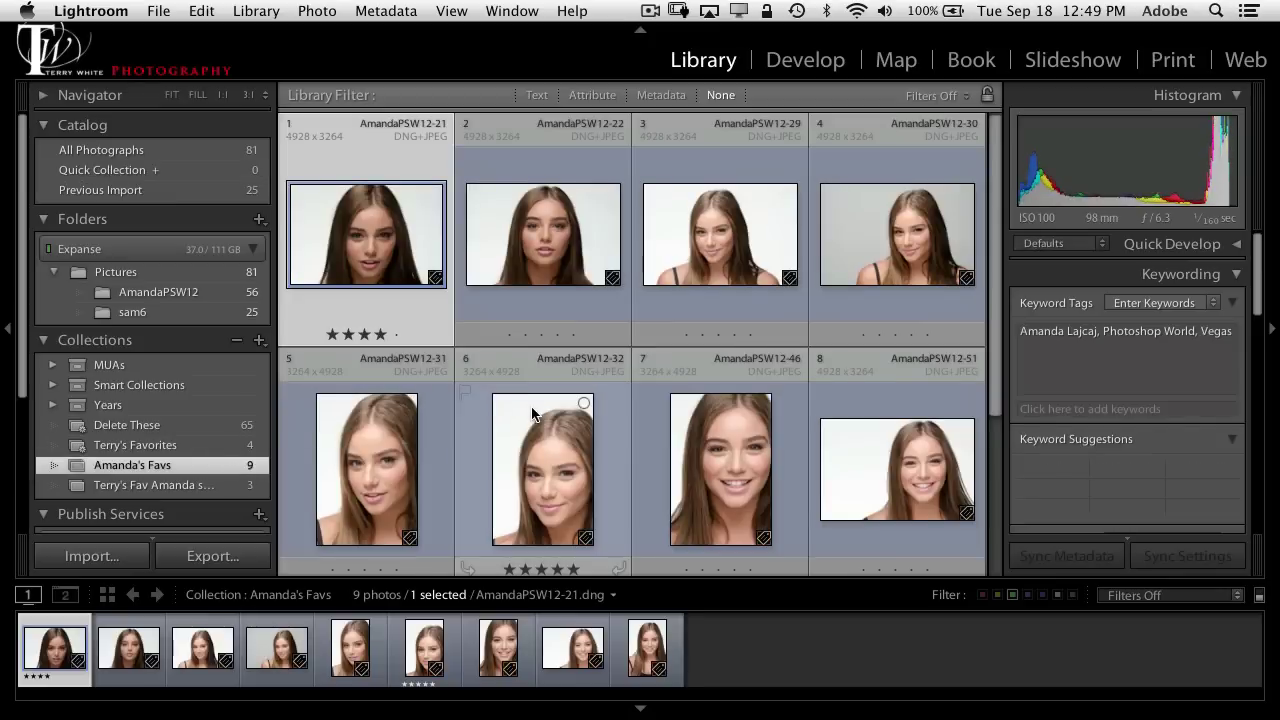
pyautogui.keyDown('shift'); pyautogui.click(867, 457); pyautogui.keyUp('shift')
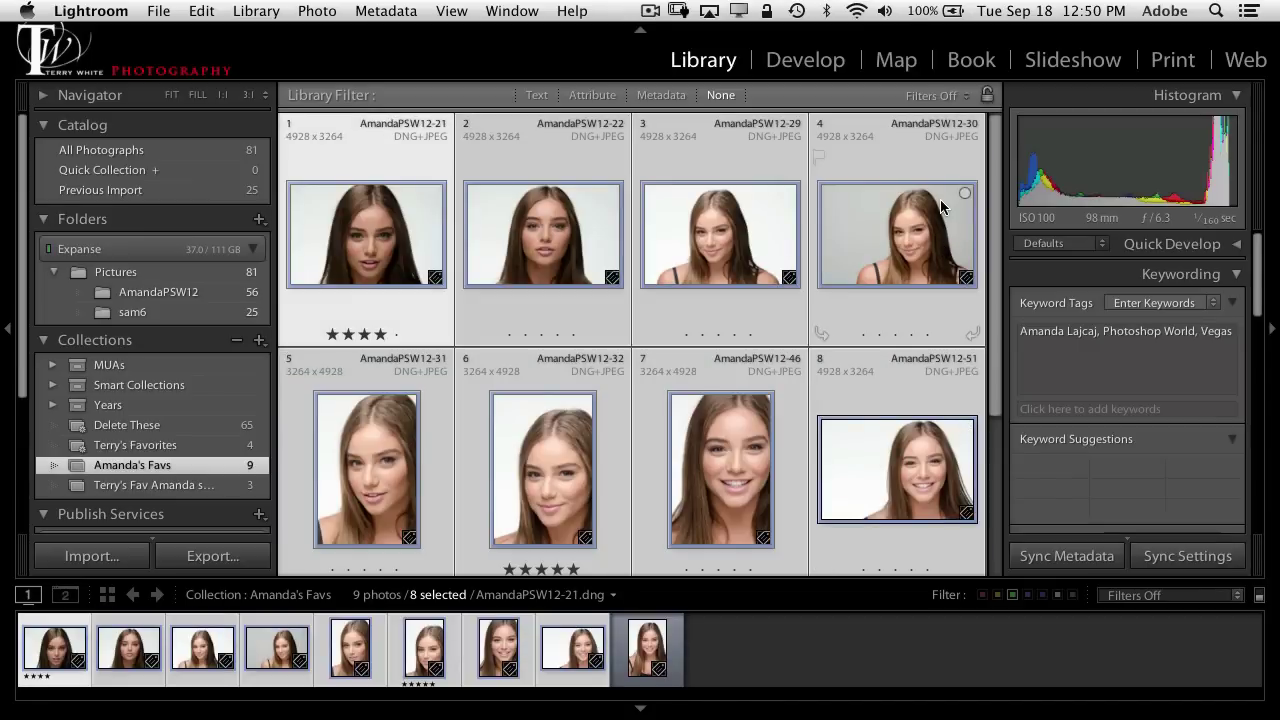
pyautogui.click(233, 447)
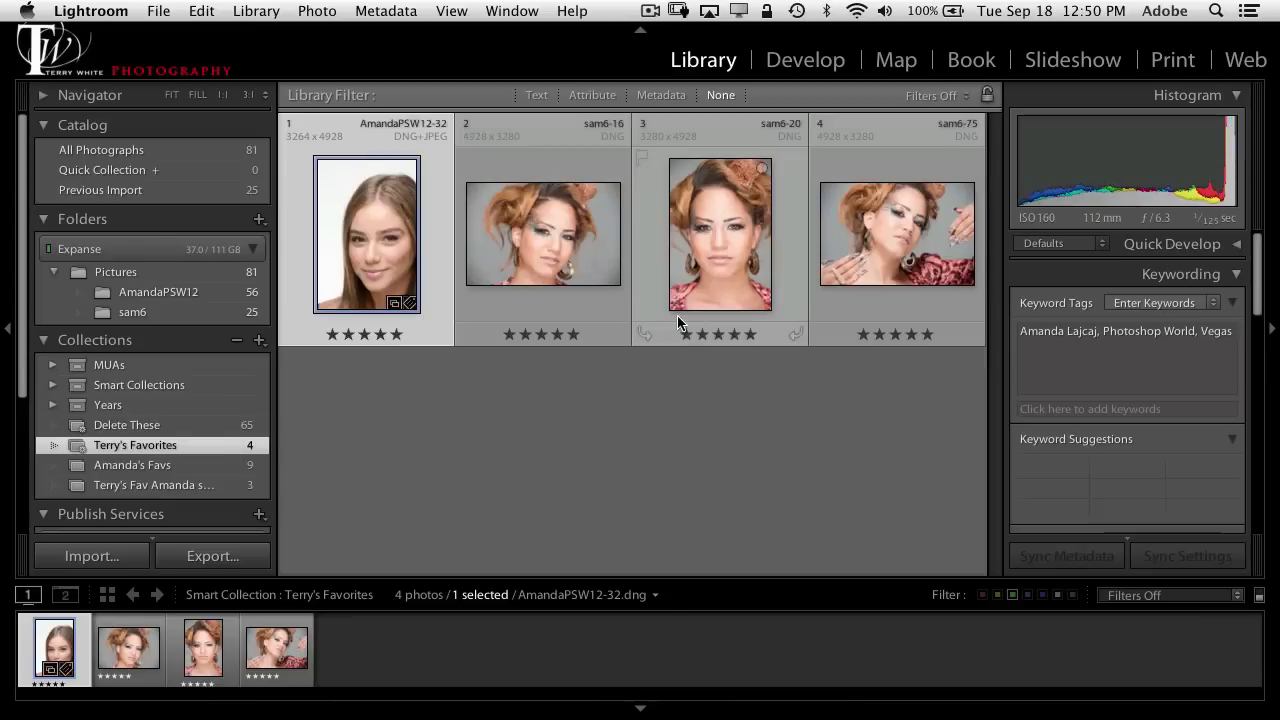
# Add AmandaPSW12-21, AmandaPSW12-32 and AmandaPSW12-56 from Amanda's Favs to the Terry's Fav Amanda shots collection and open that collection
pyautogui.click(210, 468)
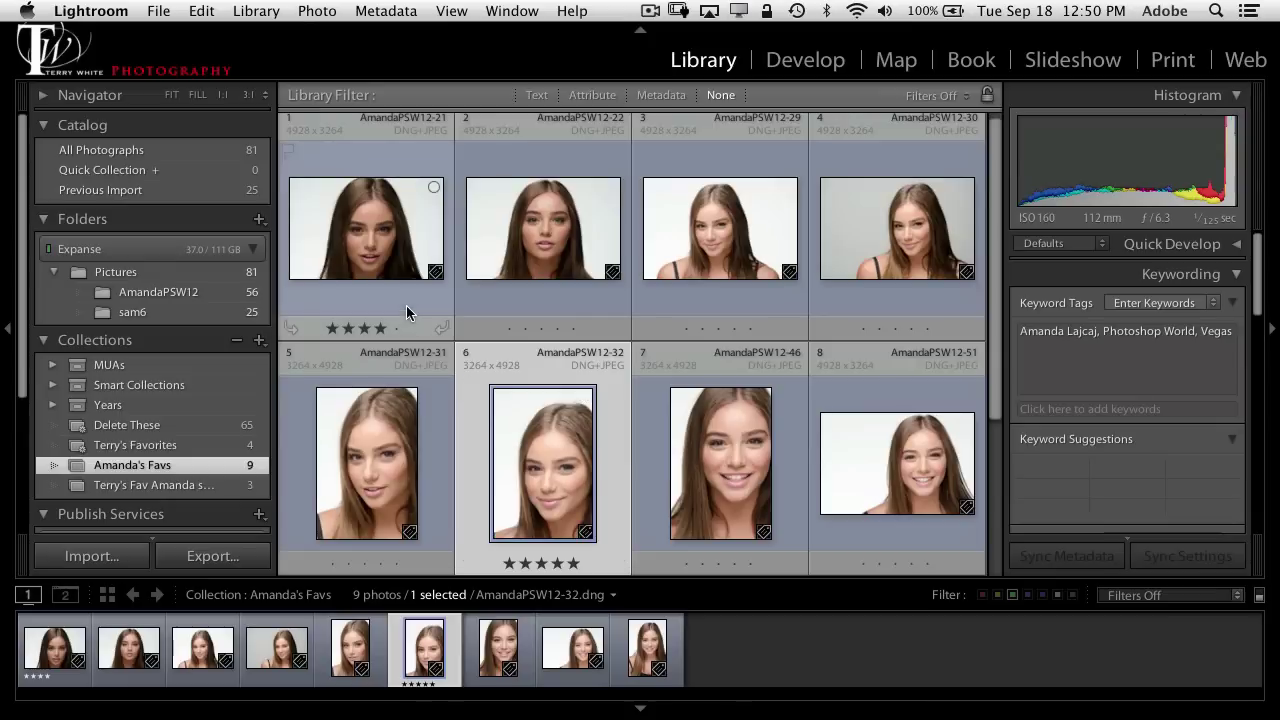
pyautogui.keyDown('super'); pyautogui.click(331, 250); pyautogui.keyUp('super')
pyautogui.scroll(1, 548, 222)
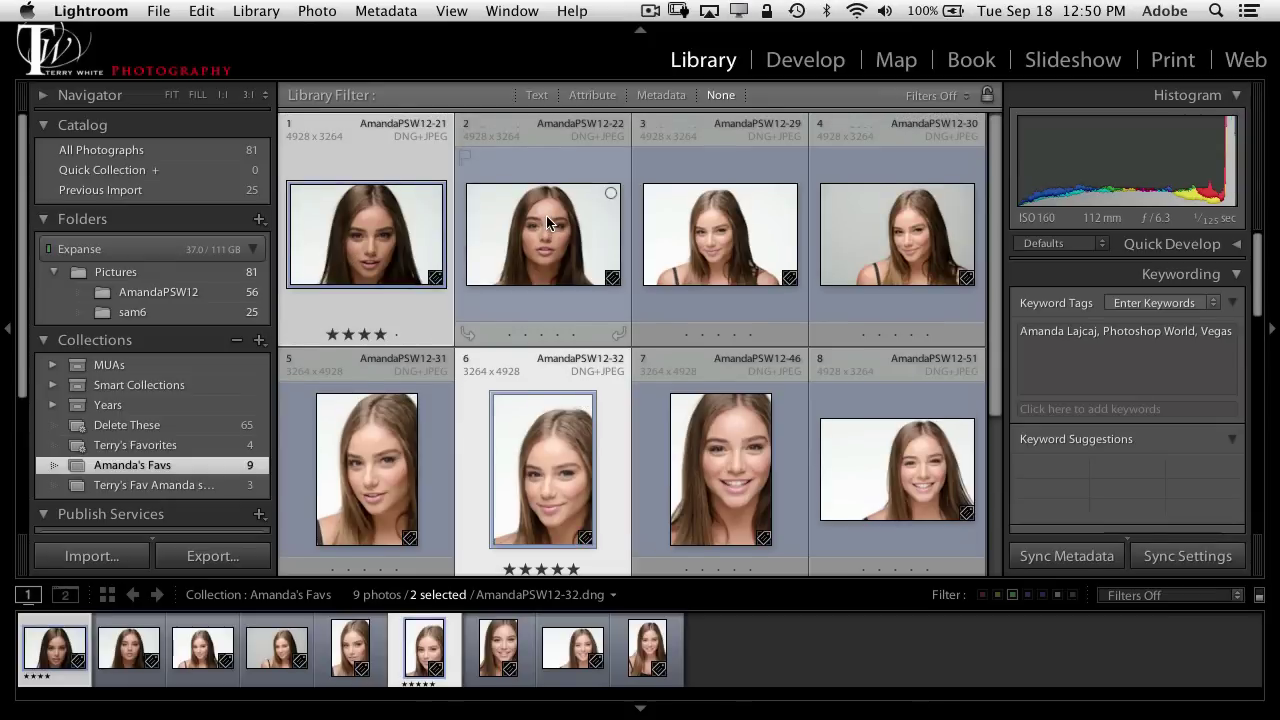
pyautogui.scroll(-5, 548, 222)
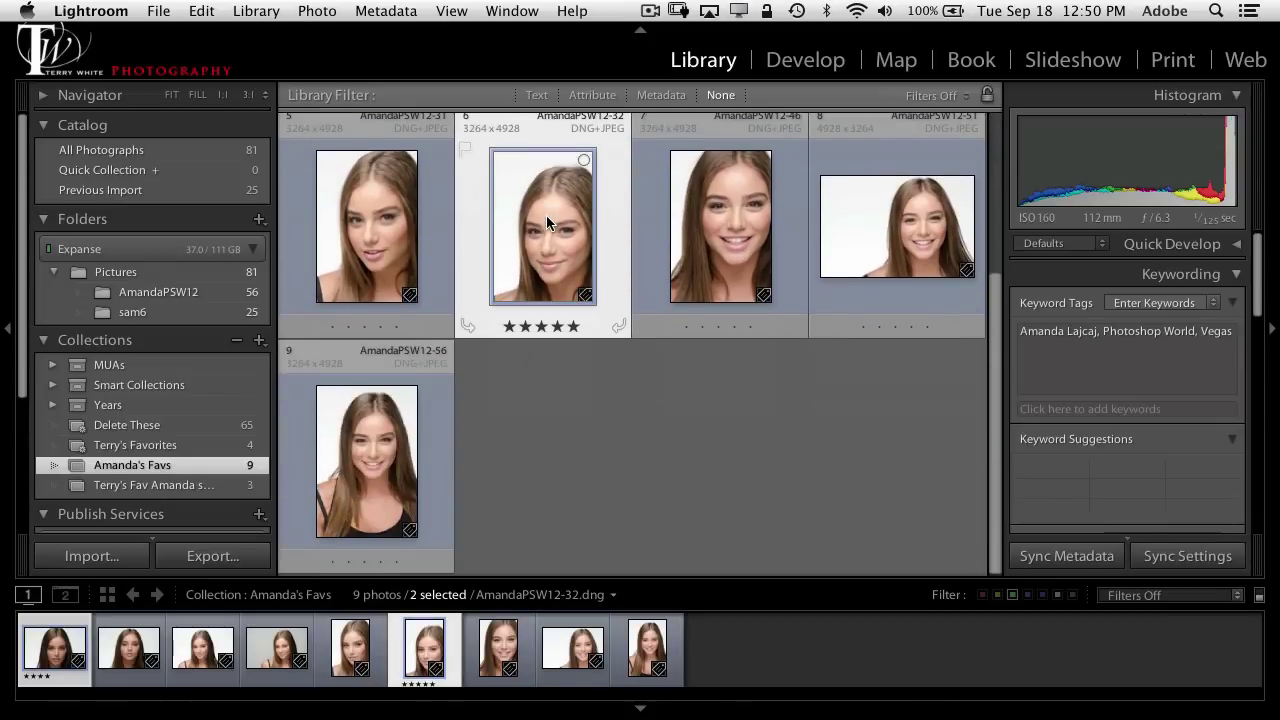
pyautogui.keyDown('super'); pyautogui.click(395, 435); pyautogui.keyUp('super')
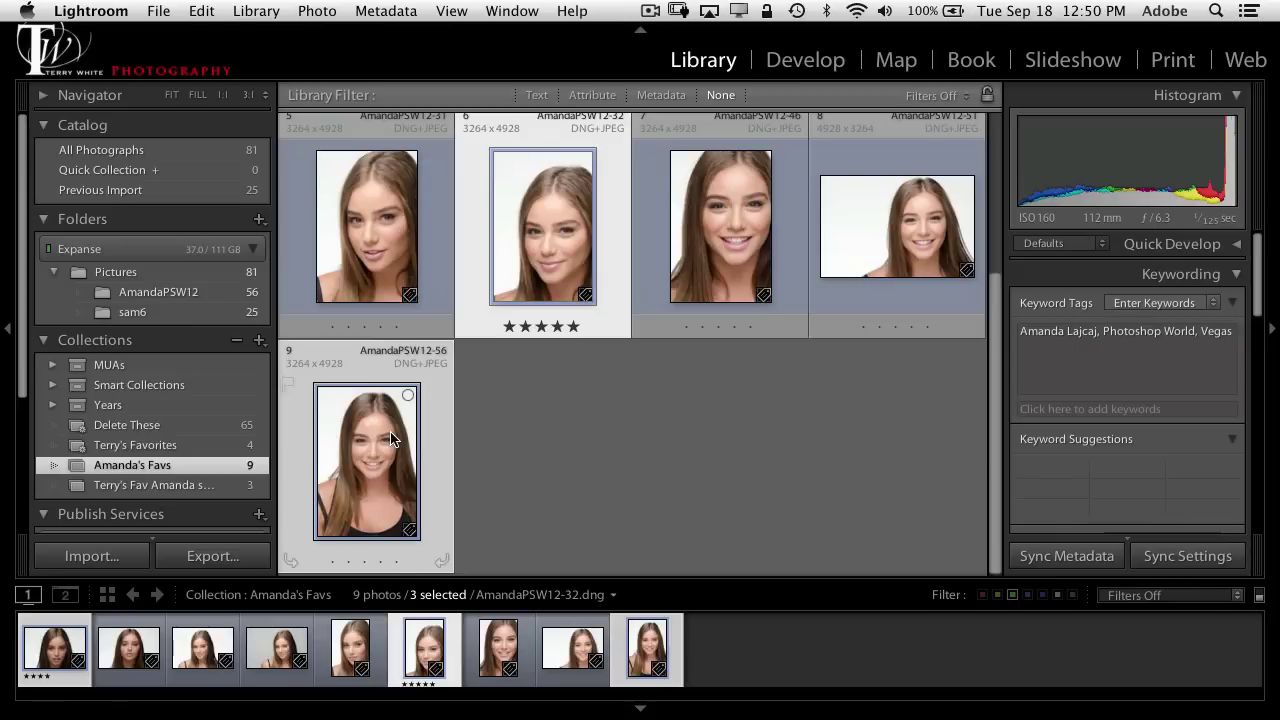
pyautogui.moveTo(390, 438); pyautogui.dragTo(347, 446)
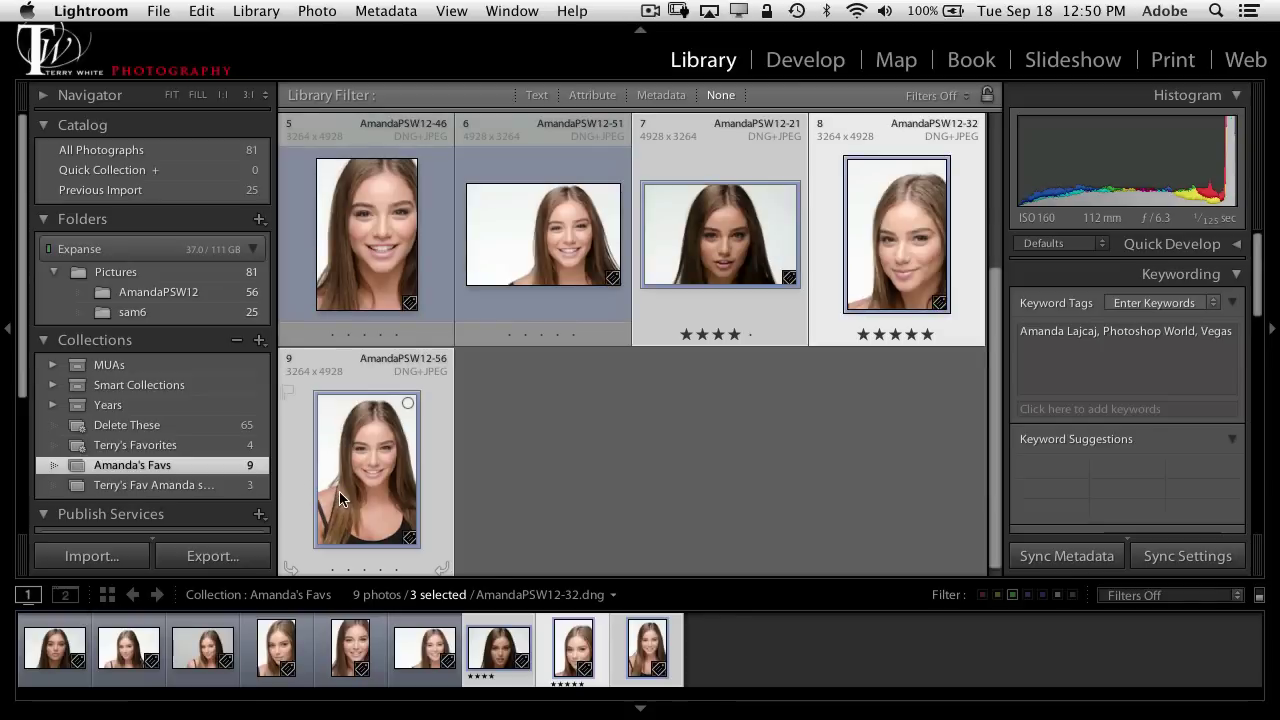
pyautogui.moveTo(362, 492); pyautogui.dragTo(235, 497)
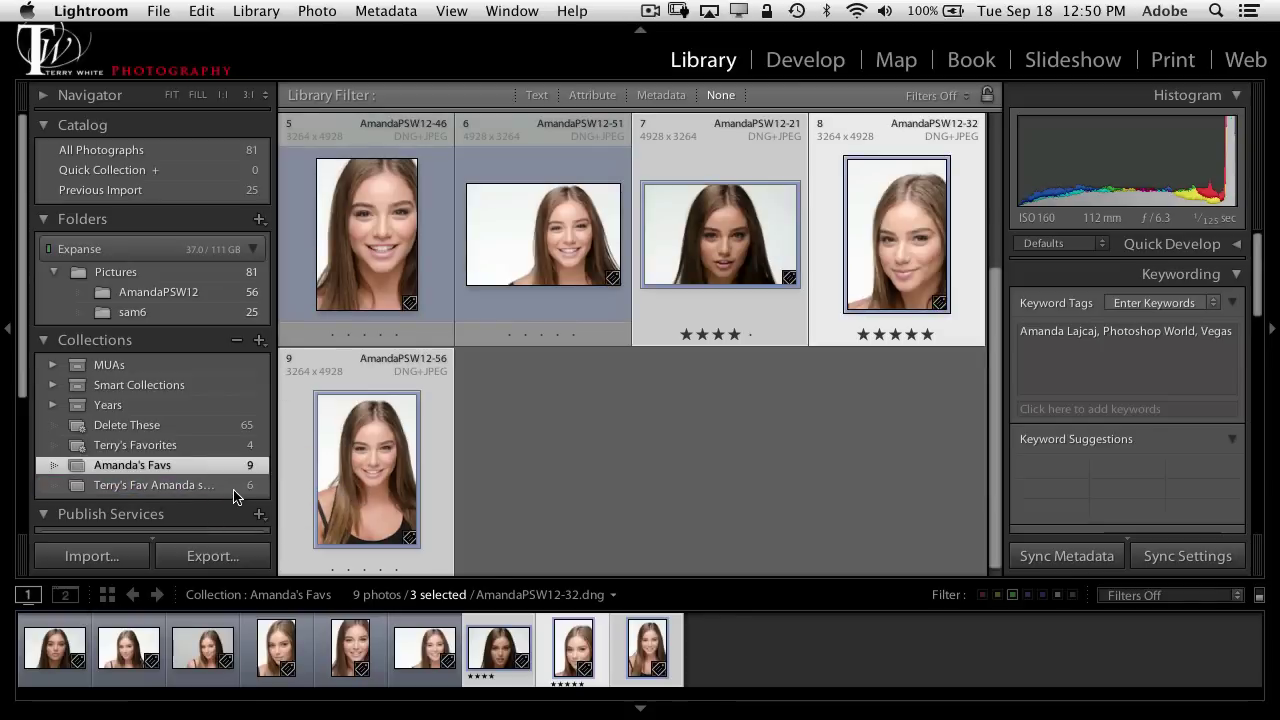
pyautogui.click(234, 489)
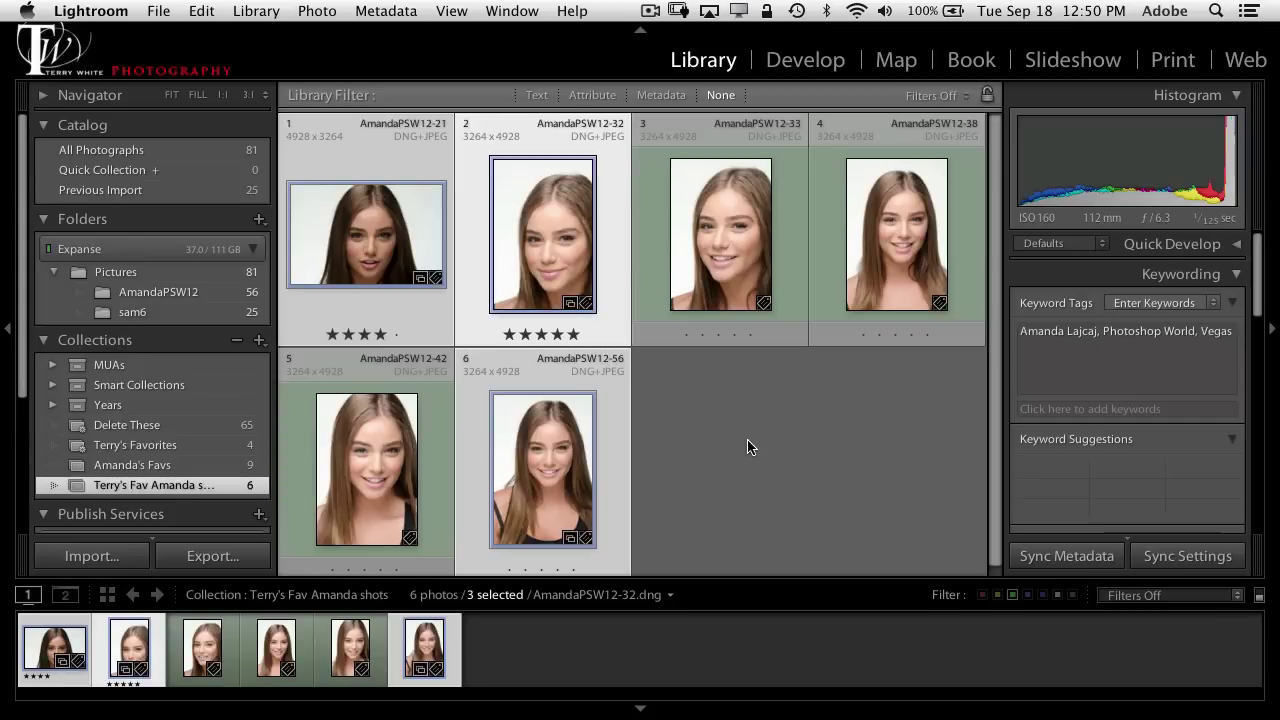
# Compare the contents of the Terry's Favorites, Amanda's Favs and Terry's Fav Amanda shots collections
pyautogui.click(208, 453)
pyautogui.click(220, 468)
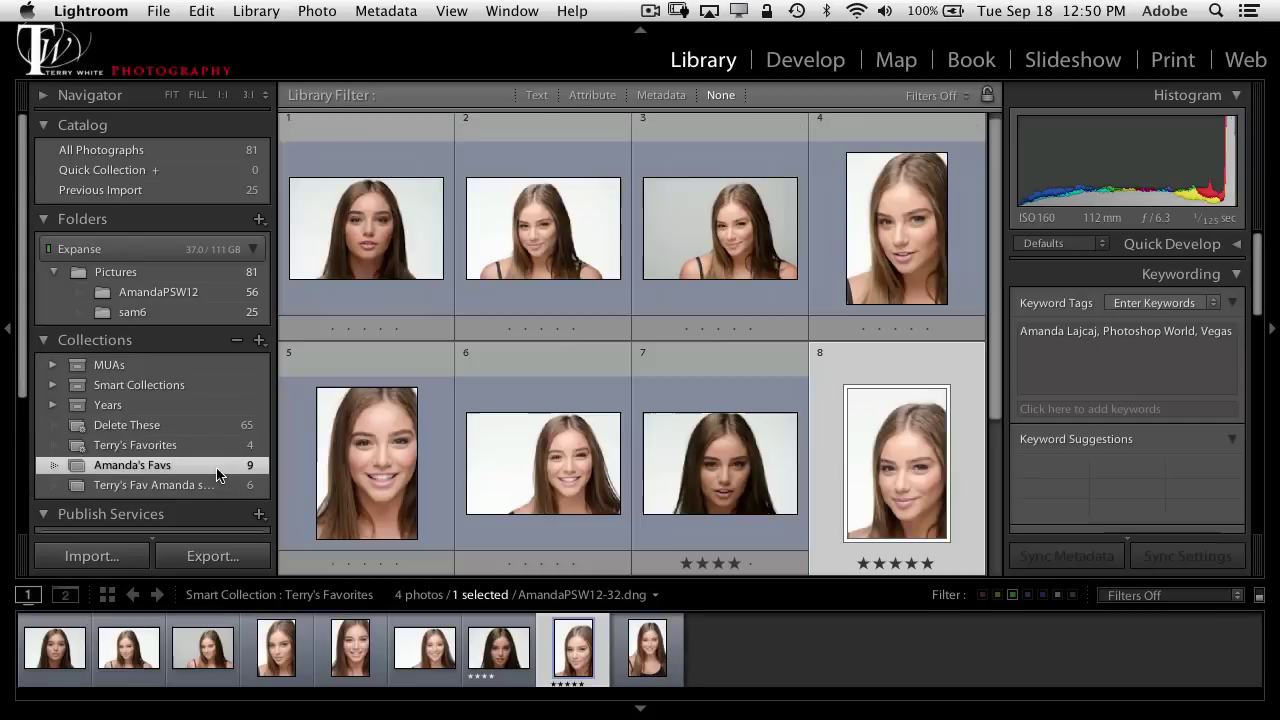
pyautogui.click(222, 487)
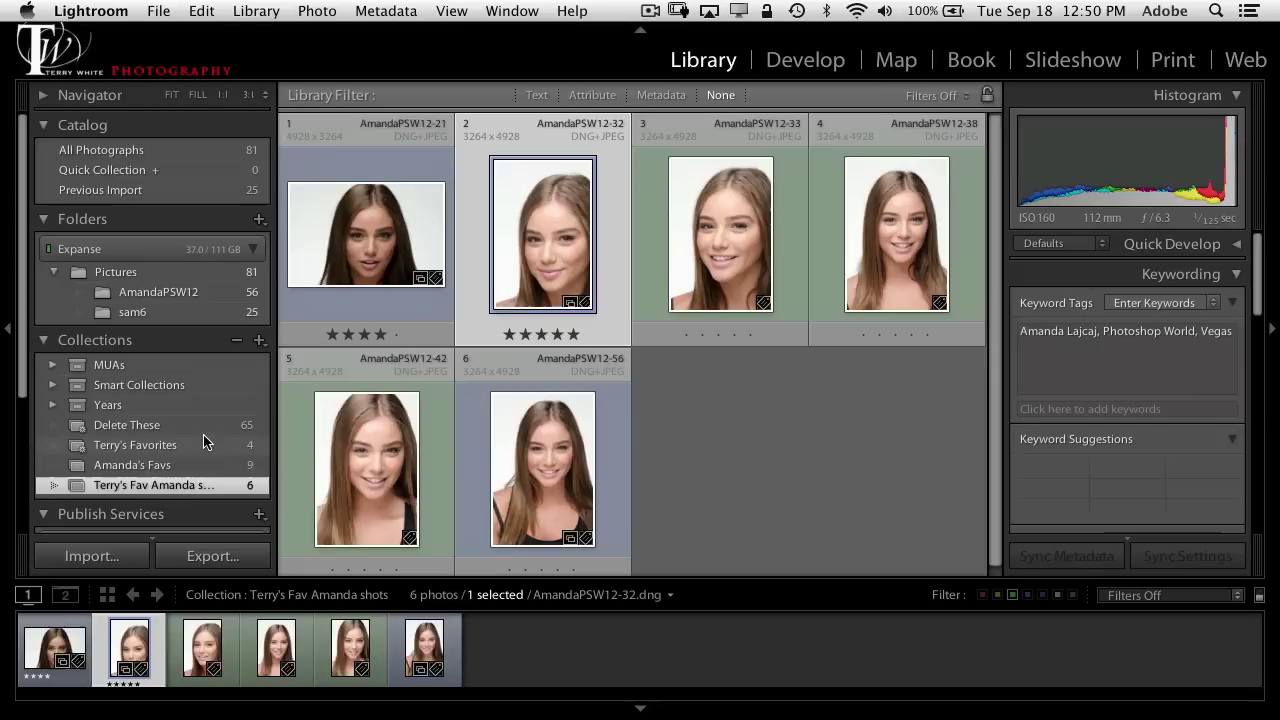
pyautogui.click(208, 447)
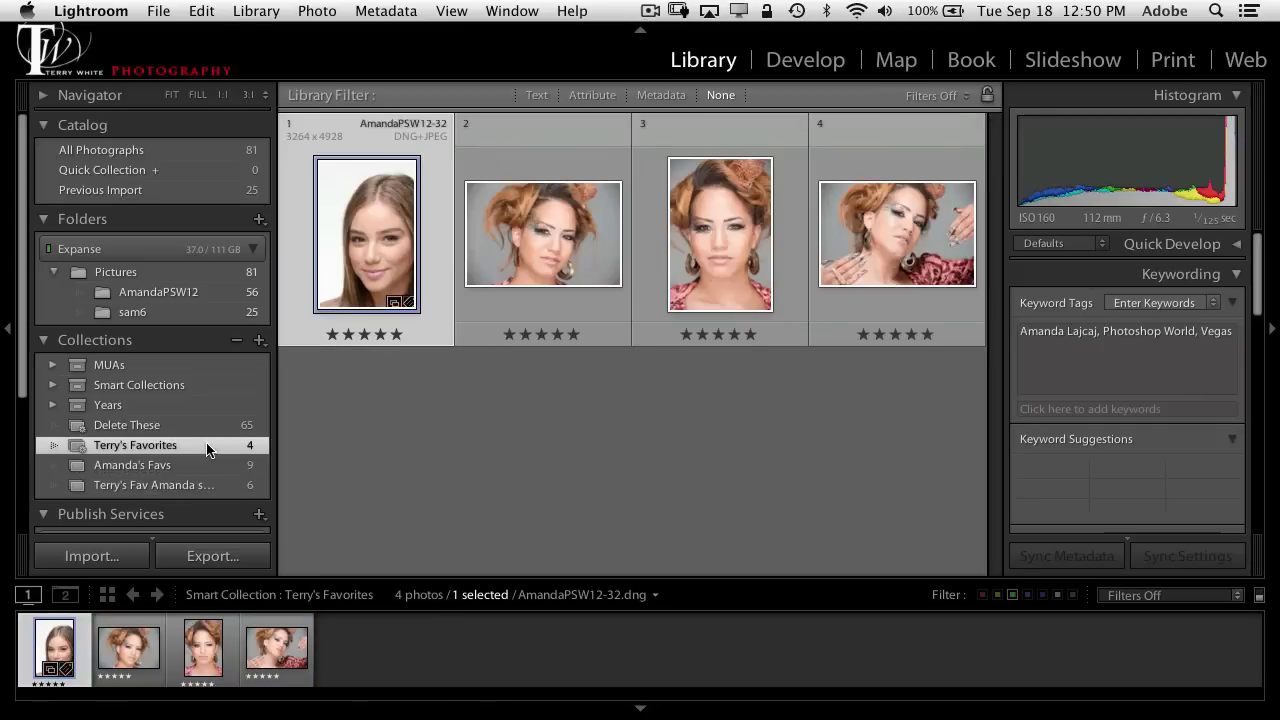
pyautogui.click(218, 485)
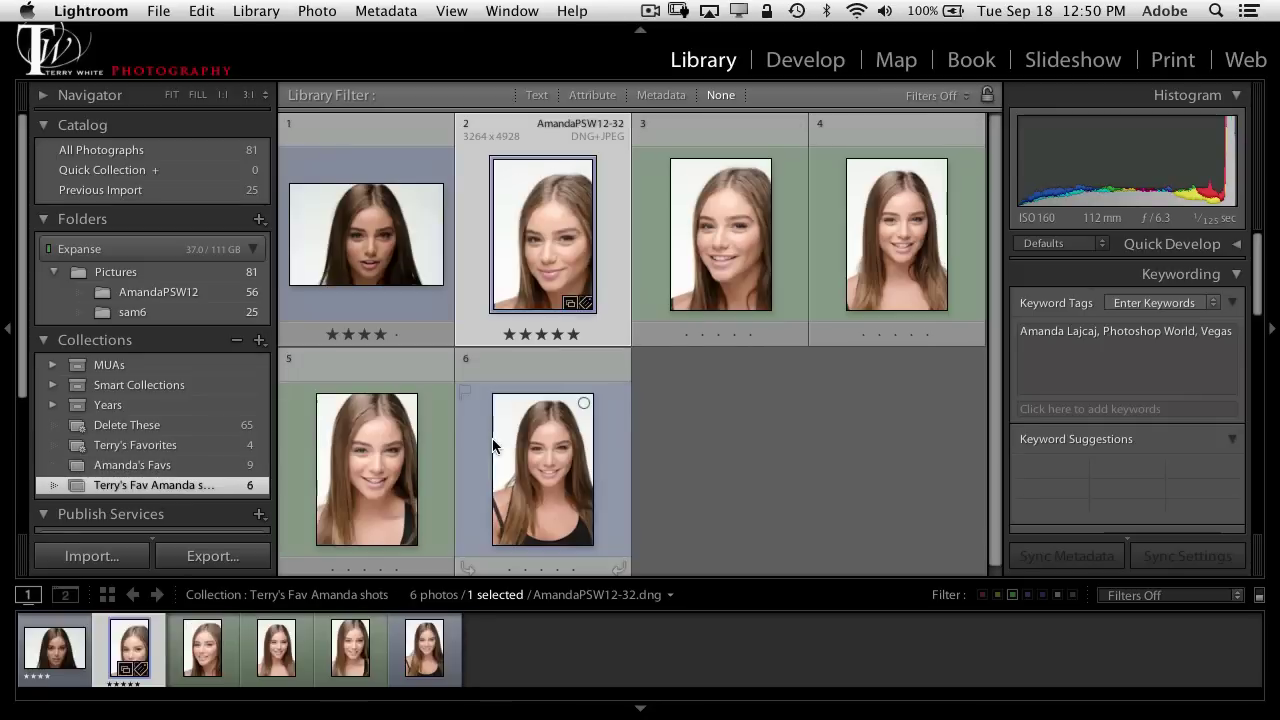
pyautogui.click(706, 418)
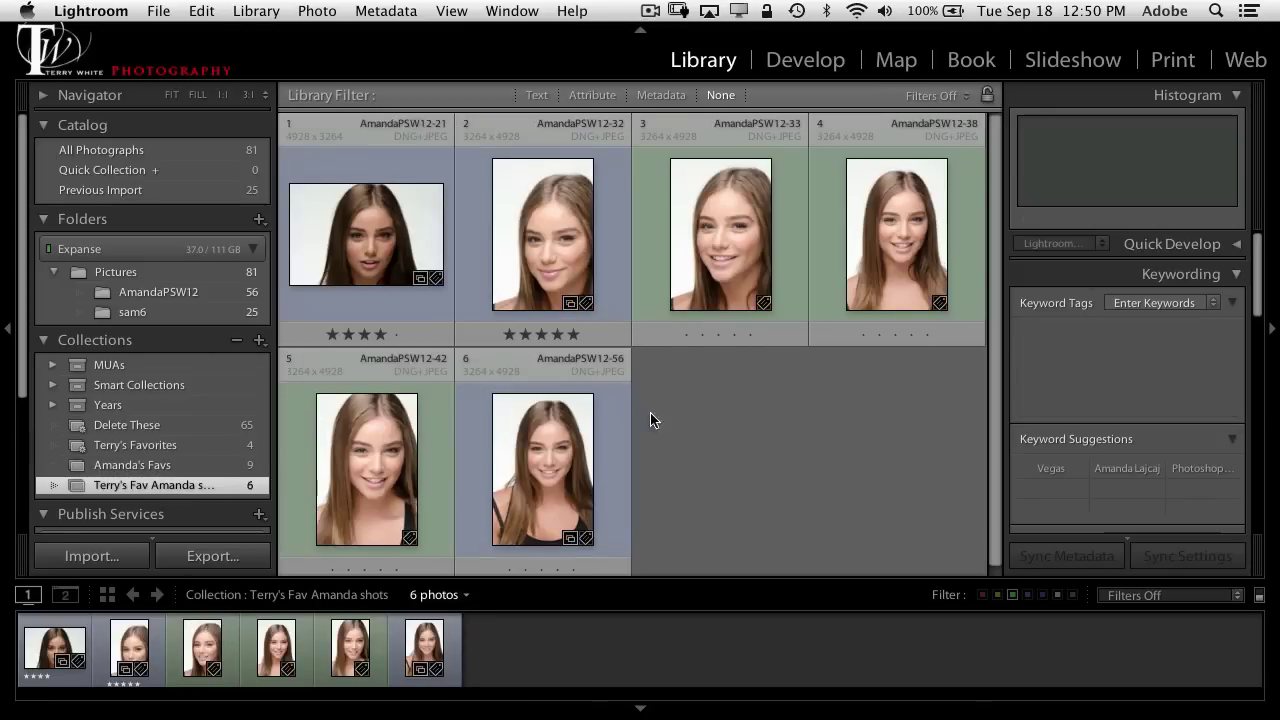
pyautogui.click(187, 450)
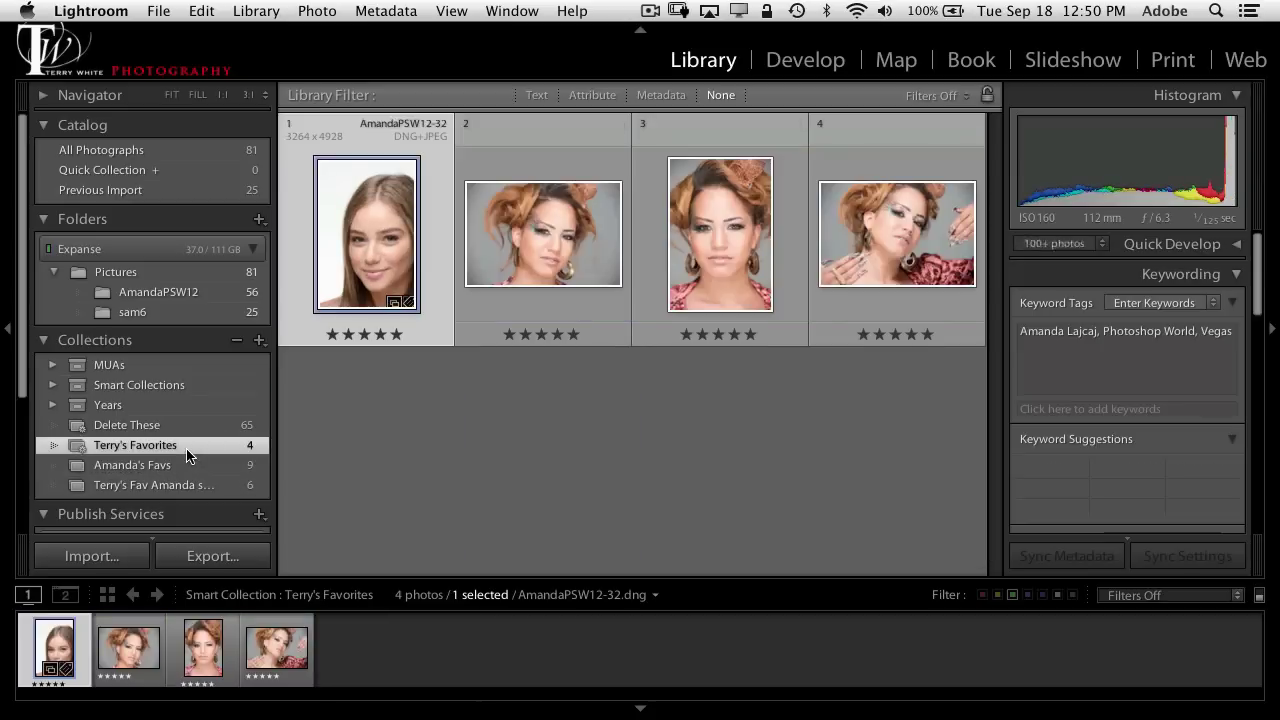
# Rate AmandaPSW12-21, AmandaPSW12-33 and AmandaPSW12-56 five stars in the Terry's Fav Amanda shots collection
pyautogui.click(198, 486)
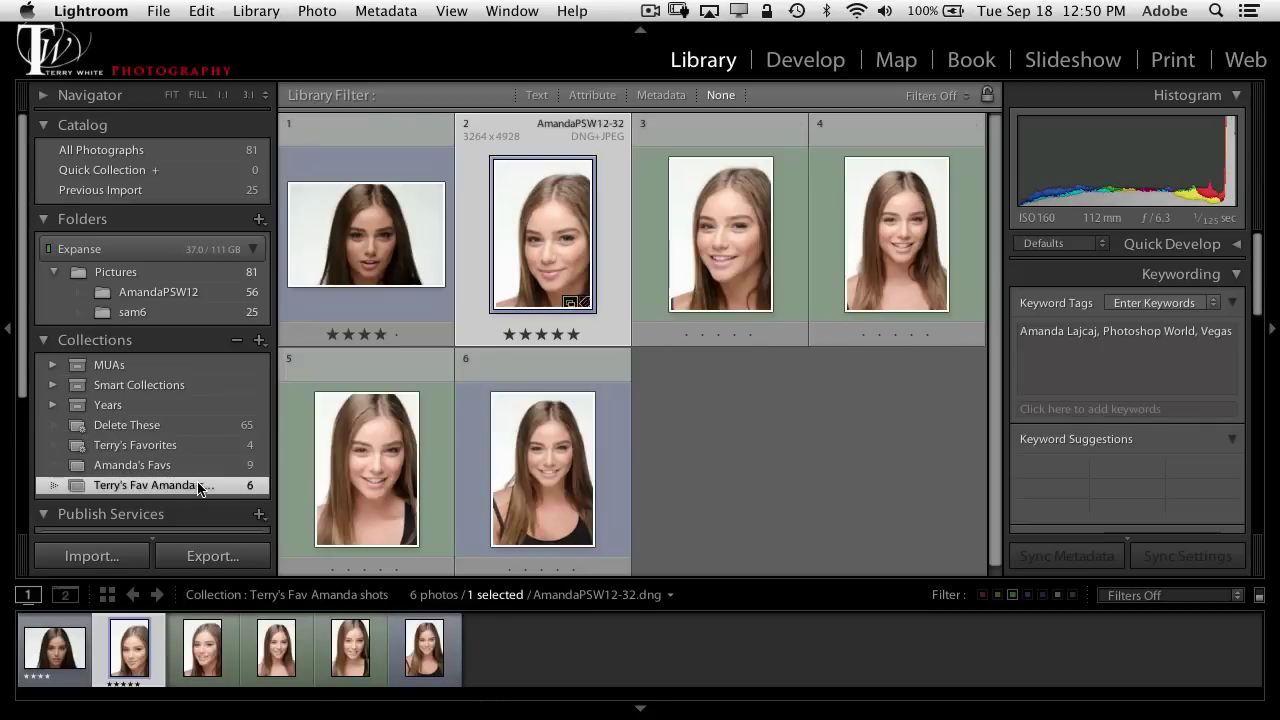
pyautogui.click(397, 342)
pyautogui.click(749, 270)
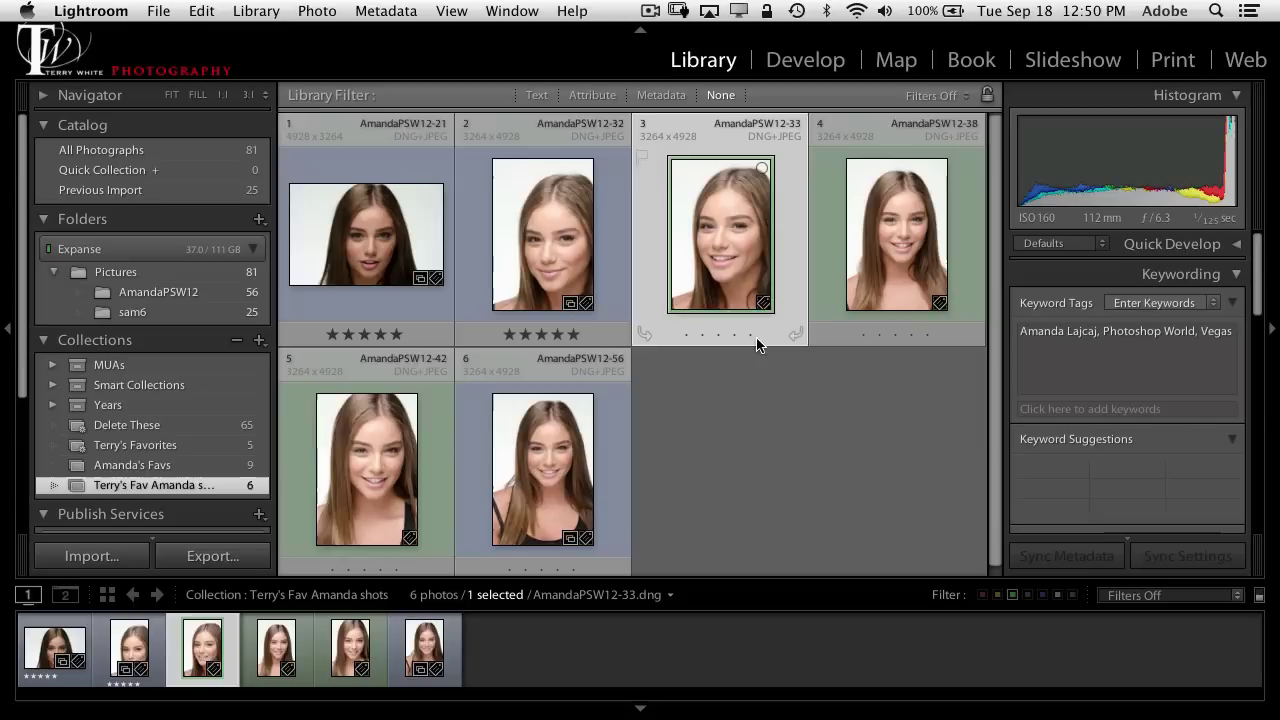
pyautogui.click(751, 334)
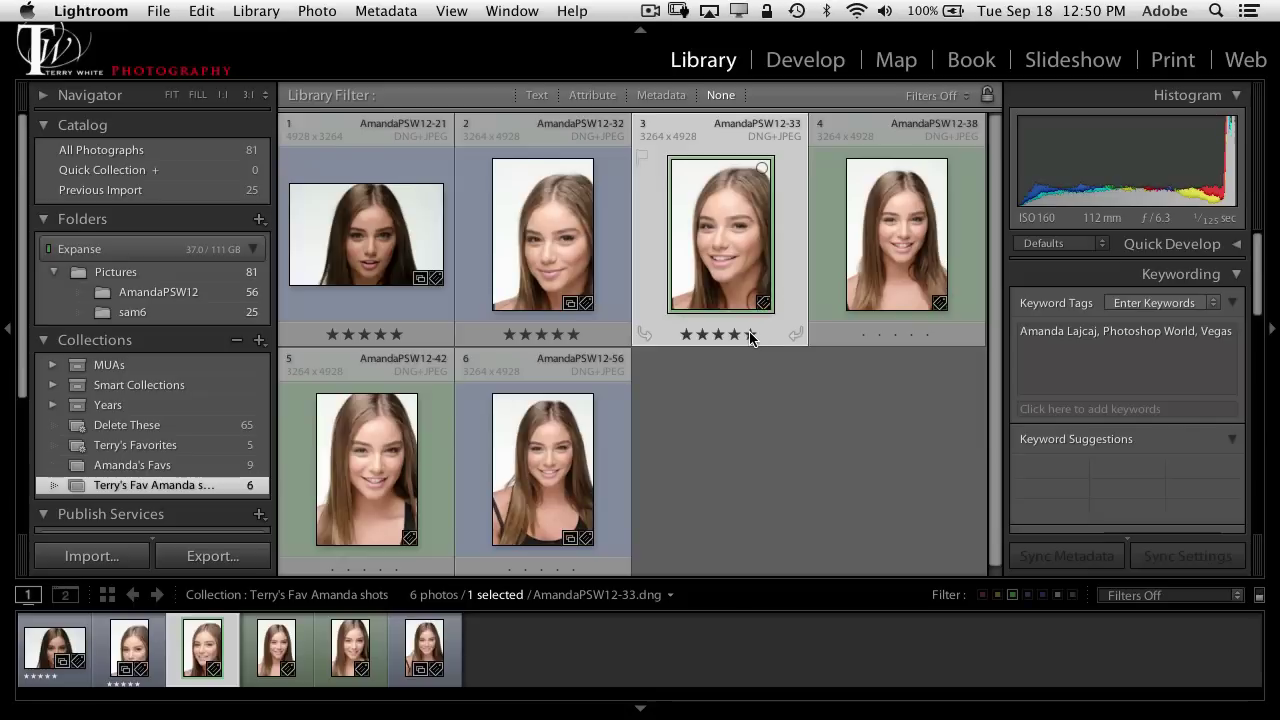
pyautogui.click(574, 569)
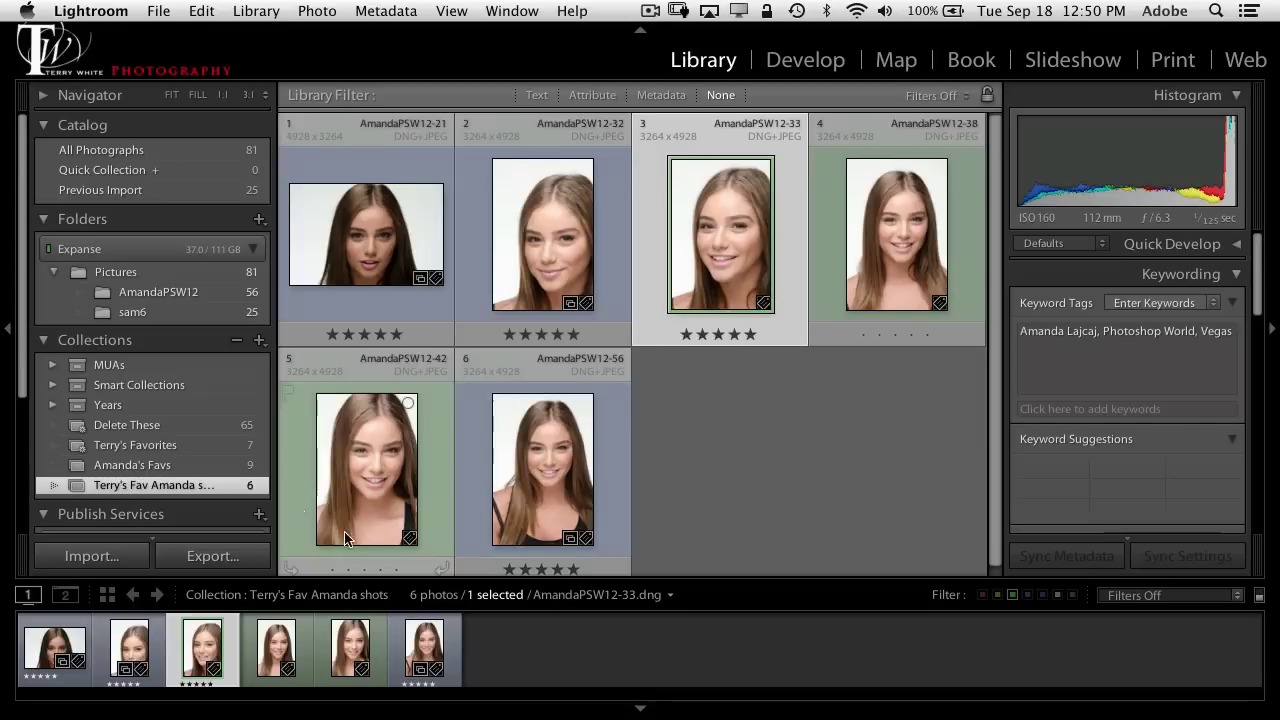
# Select all photos in the Terry's Favorites smart collection, bring them into the Book module and view the book's covers
pyautogui.click(170, 447)
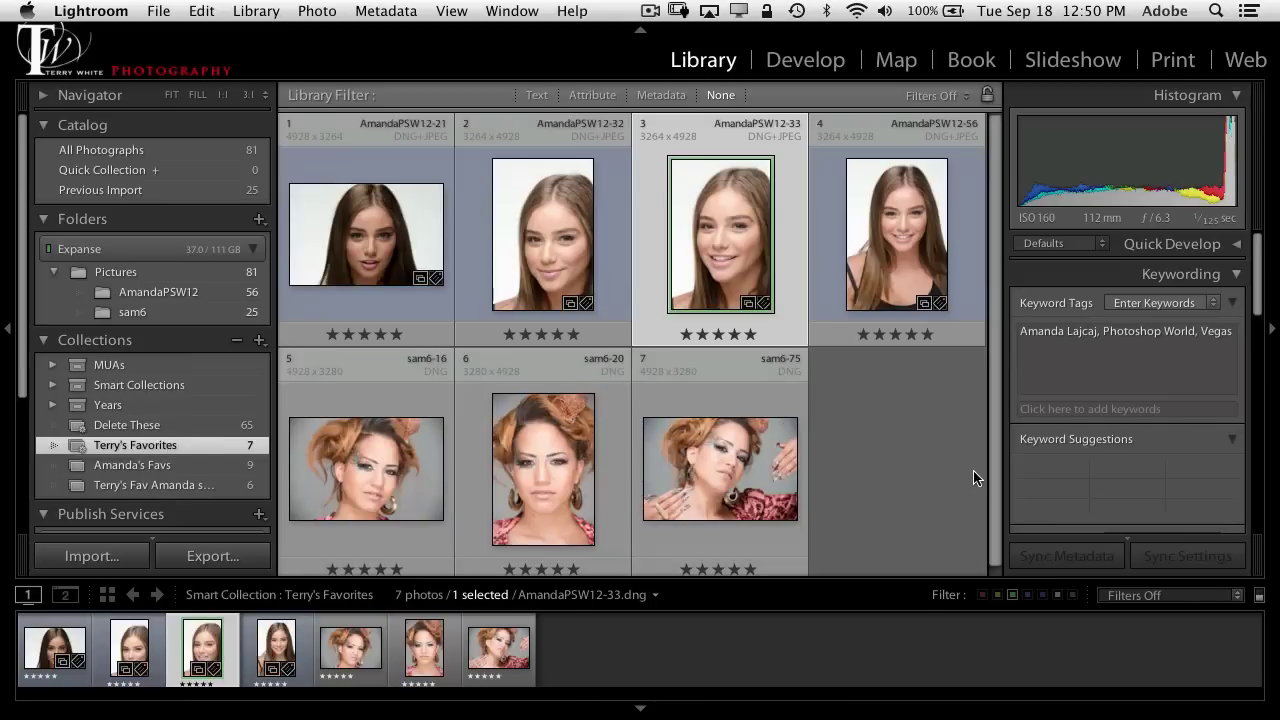
pyautogui.click(366, 258)
pyautogui.press('super+a')
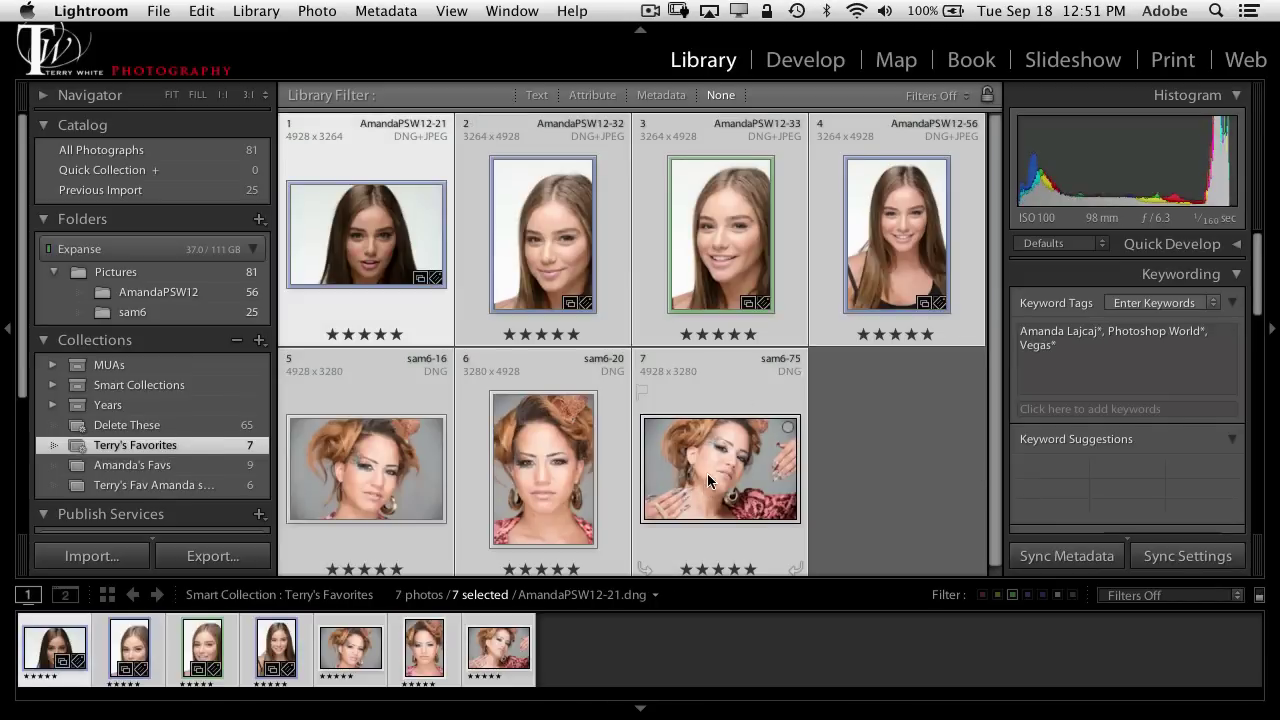
pyautogui.click(970, 60)
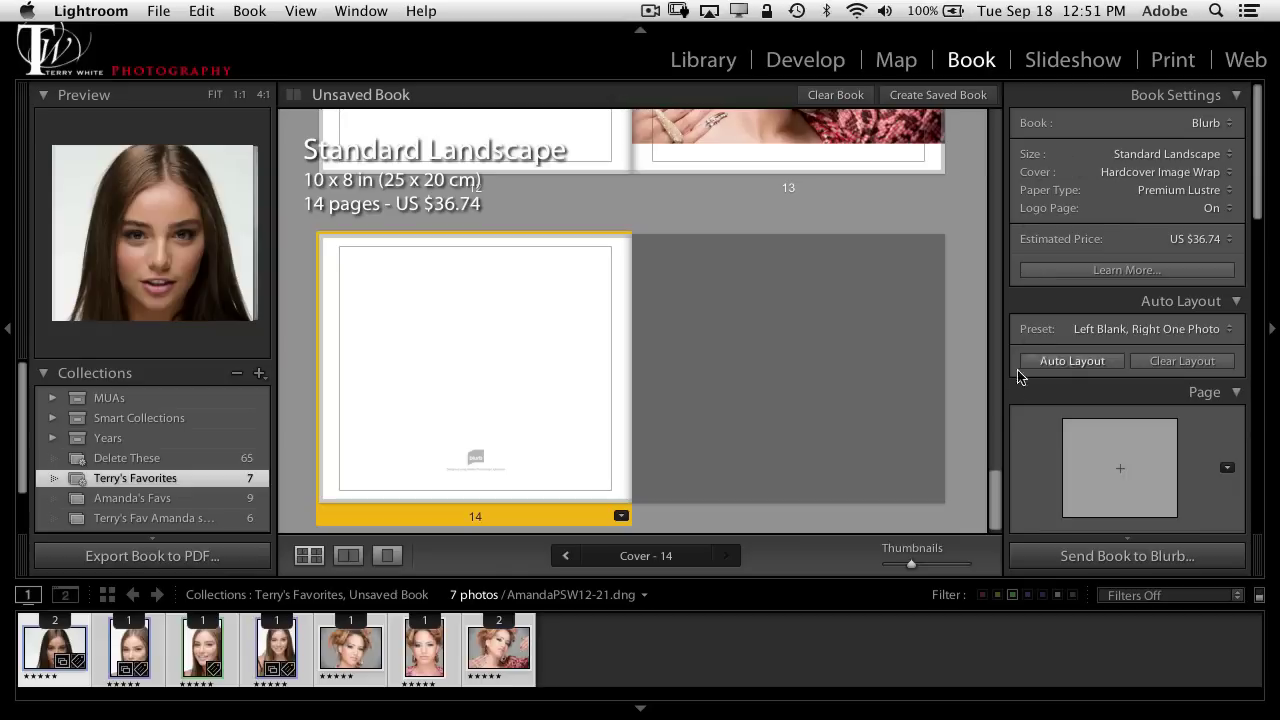
pyautogui.moveTo(995, 495); pyautogui.dragTo(990, 128)
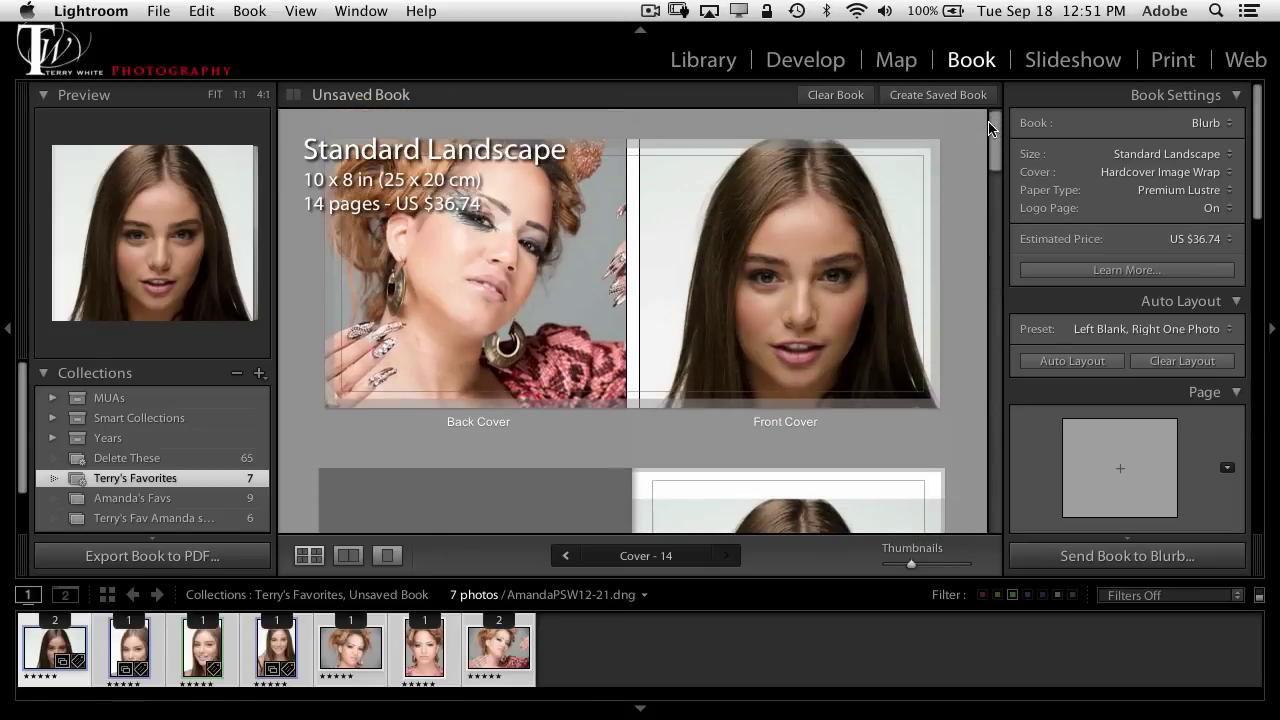
# Save the book layout as "Amanda-Sam Book" at the top level of the collections
pyautogui.click(913, 95)
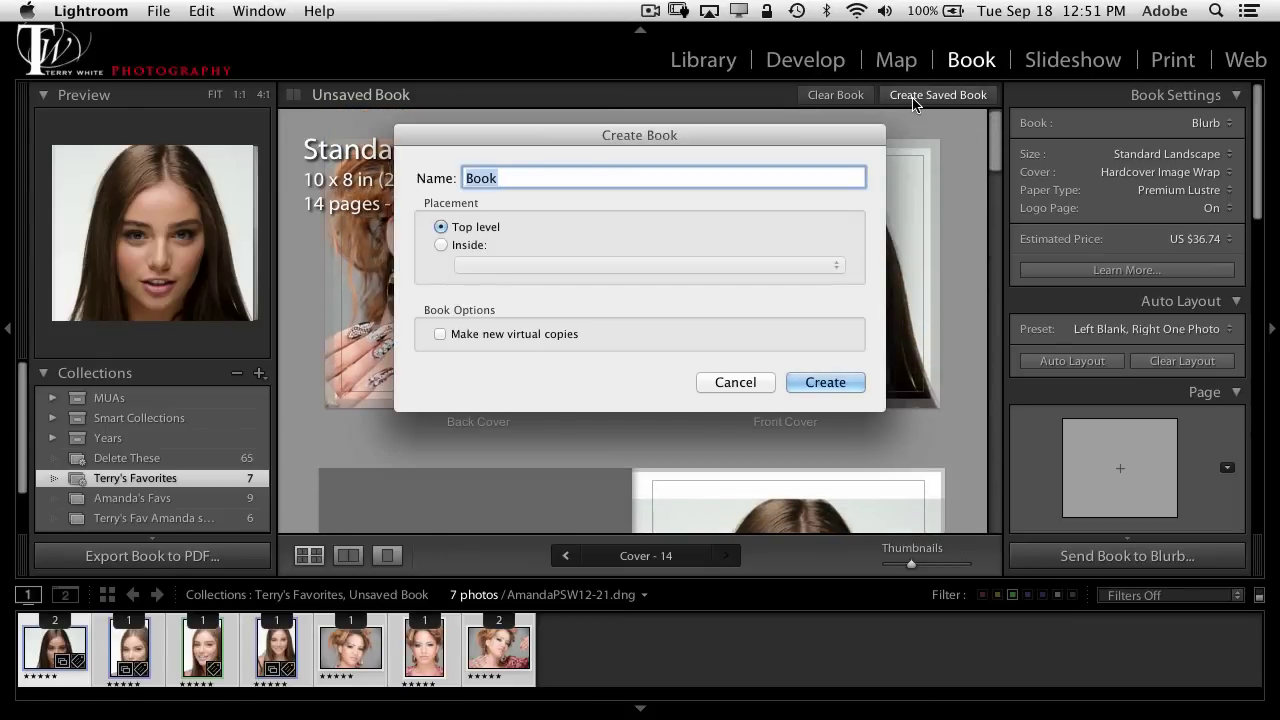
pyautogui.write('Amanda-S')
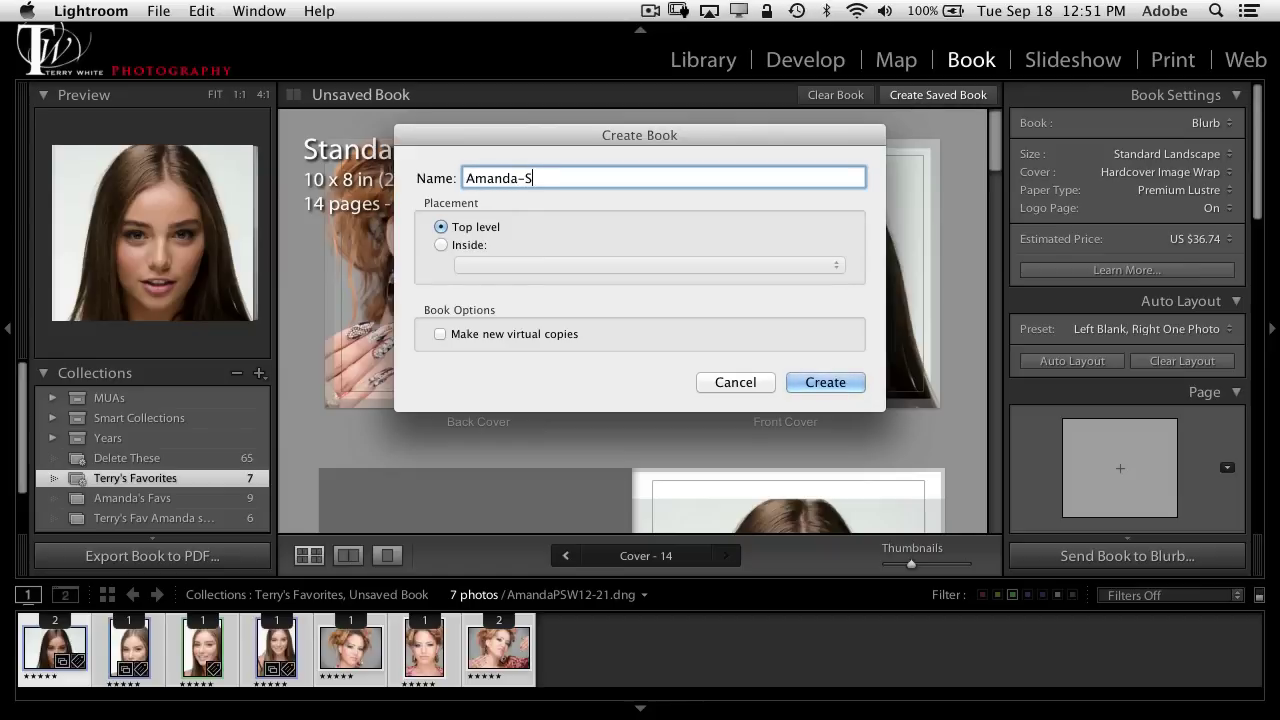
pyautogui.write('am Book')
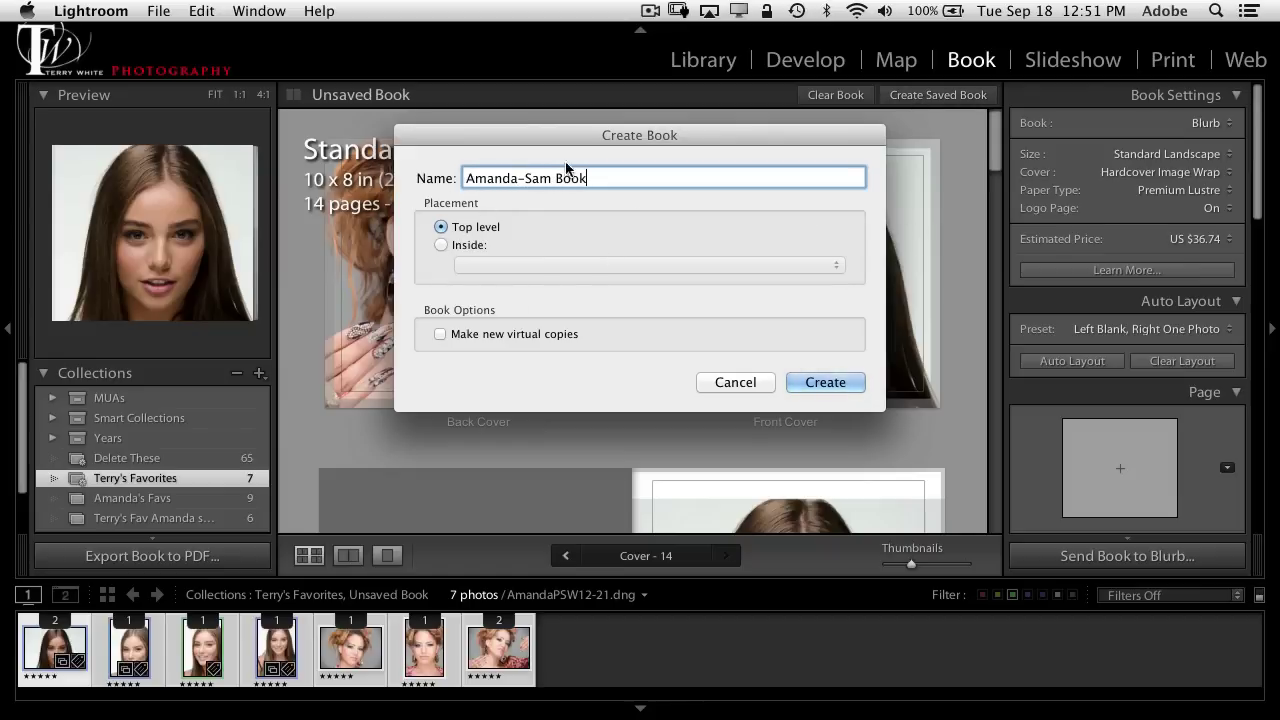
pyautogui.click(823, 382)
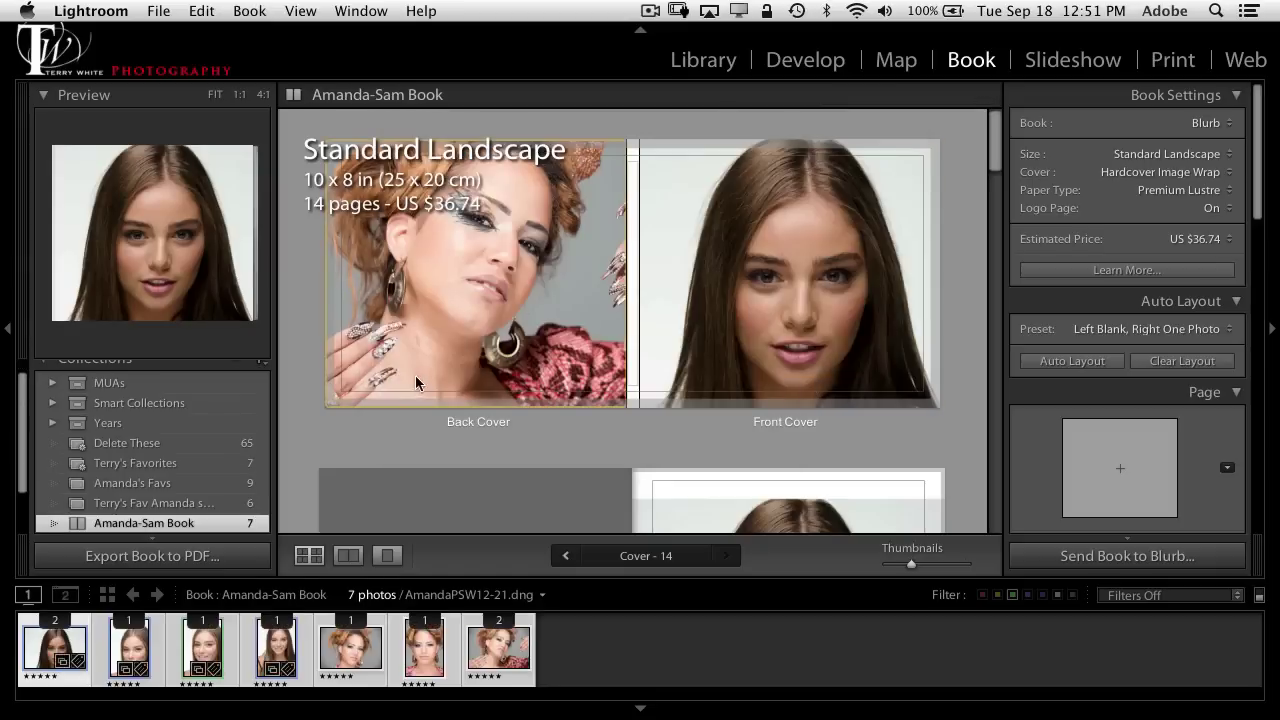
pyautogui.scroll(2, 215, 441)
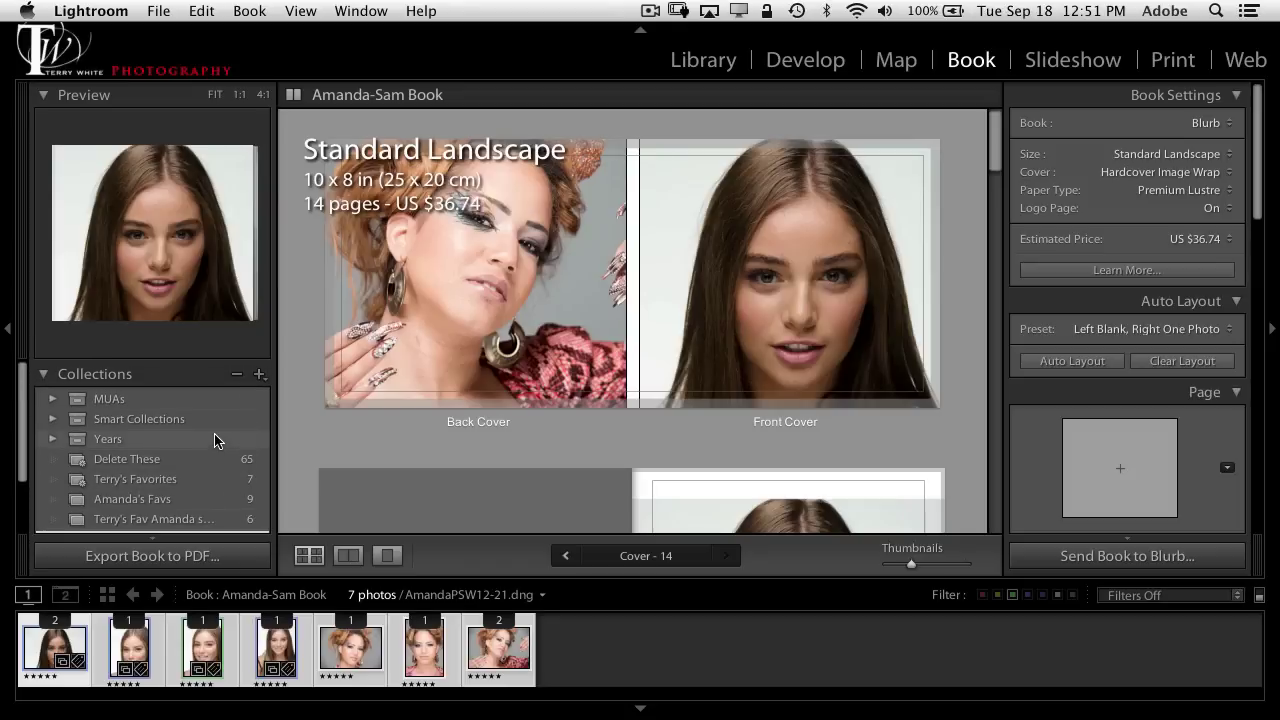
# Locate the saved book in the collections and preview its photos as a slideshow and as a web gallery
pyautogui.scroll(-2, 215, 441)
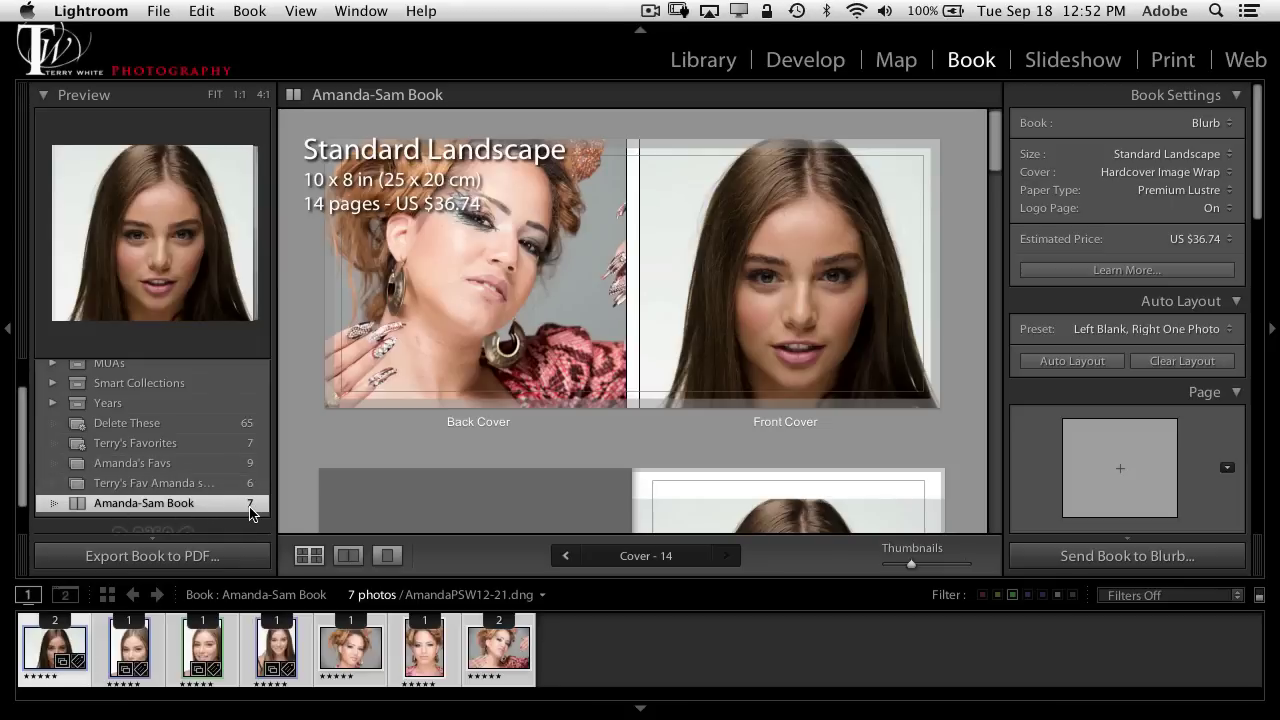
pyautogui.click(1068, 66)
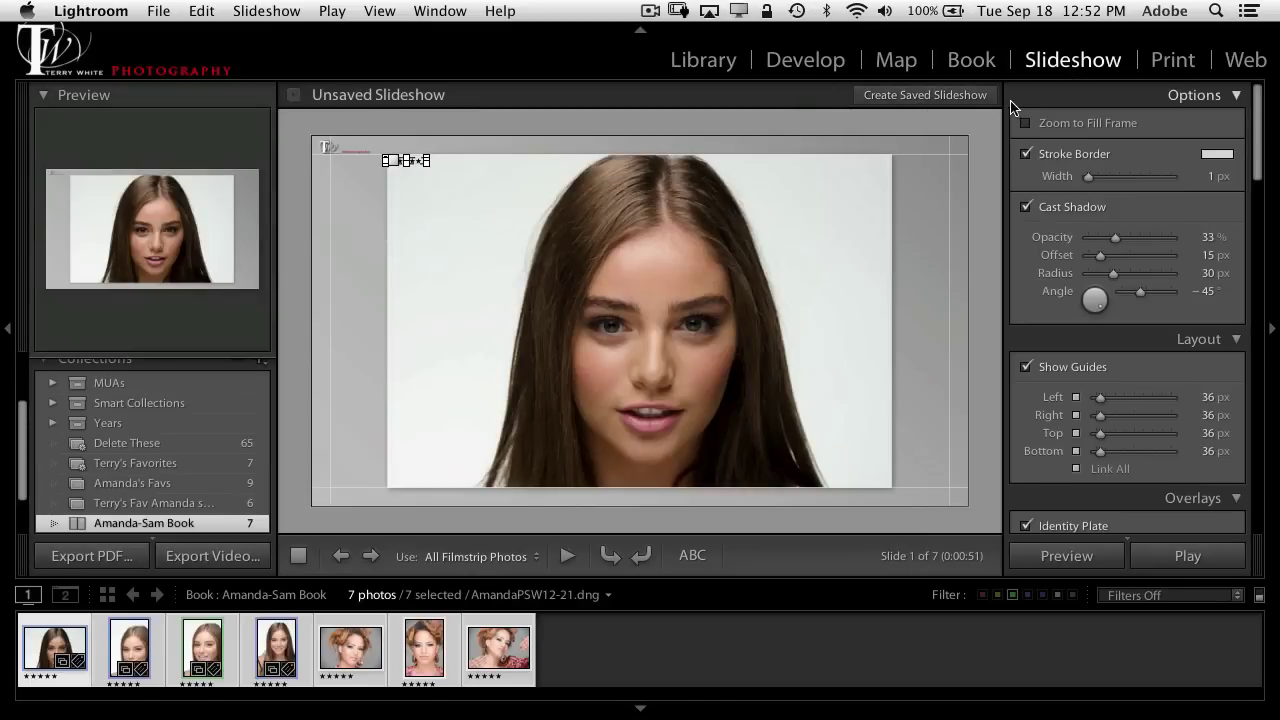
pyautogui.click(1247, 64)
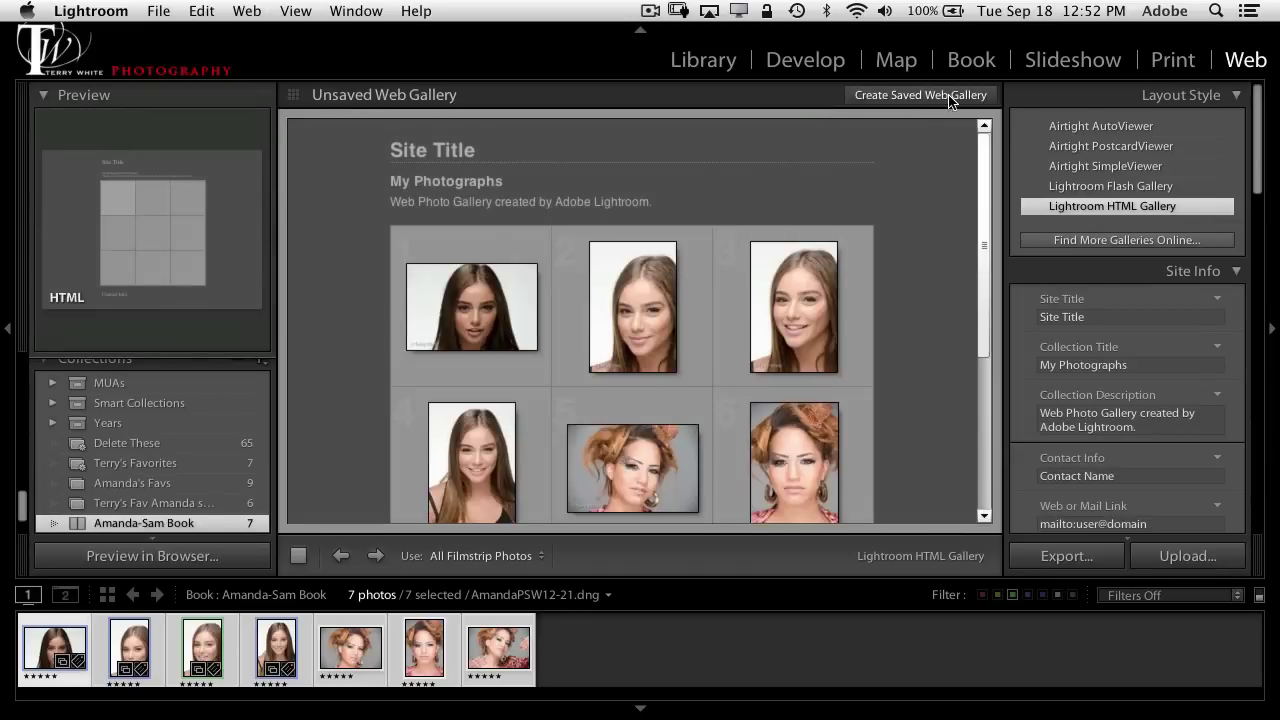
# Return to the Library and add photo AmandaPSW12-31 from the AmandaPSW12 folder to the Amanda-Sam Book
pyautogui.click(720, 64)
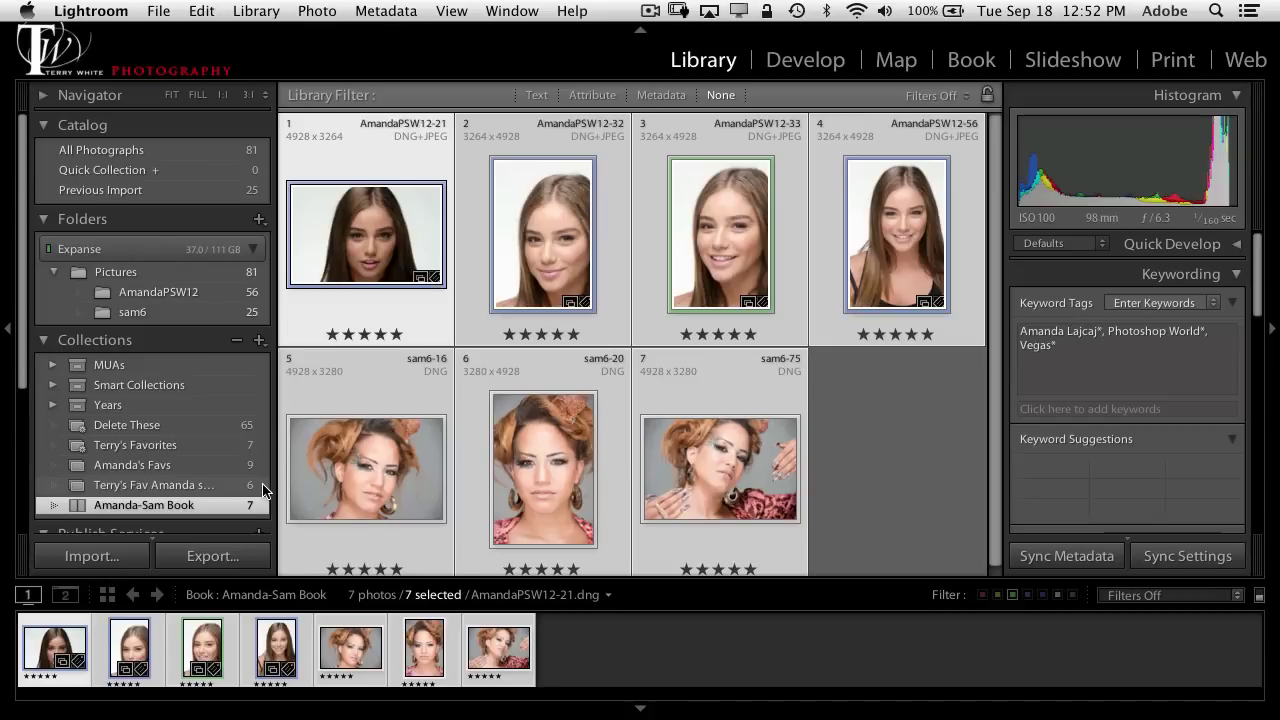
pyautogui.click(200, 488)
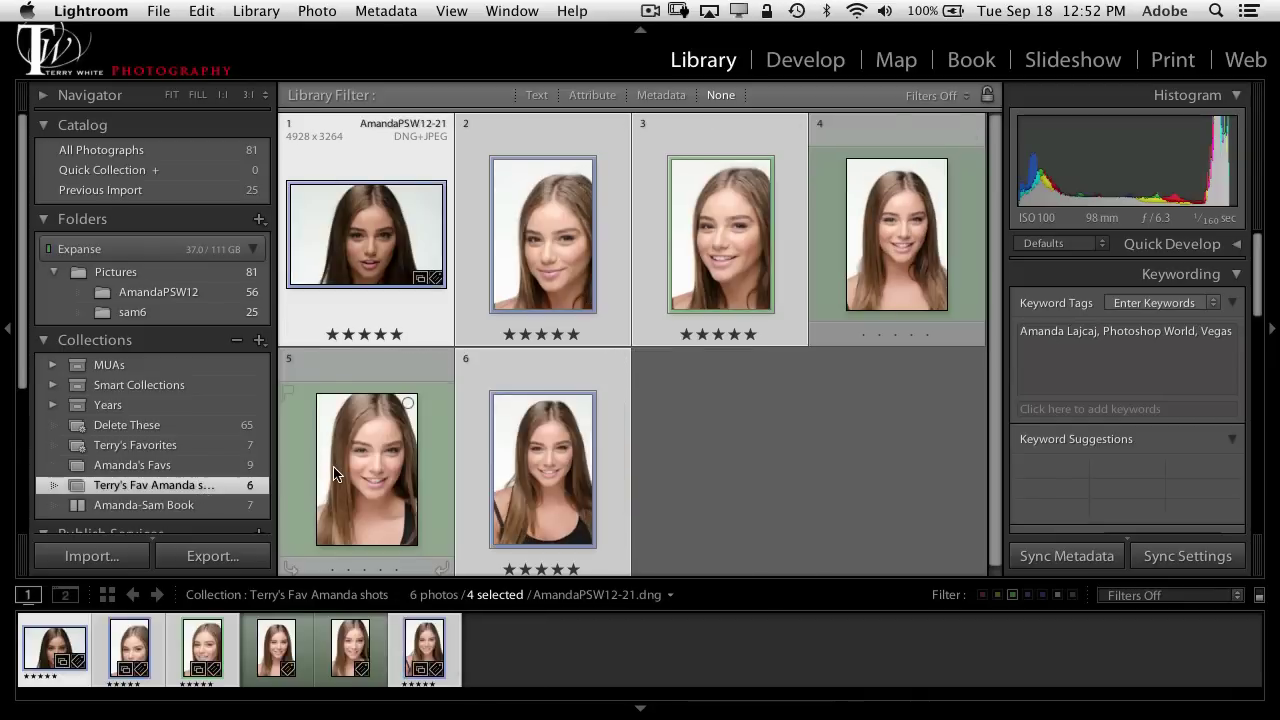
pyautogui.click(178, 292)
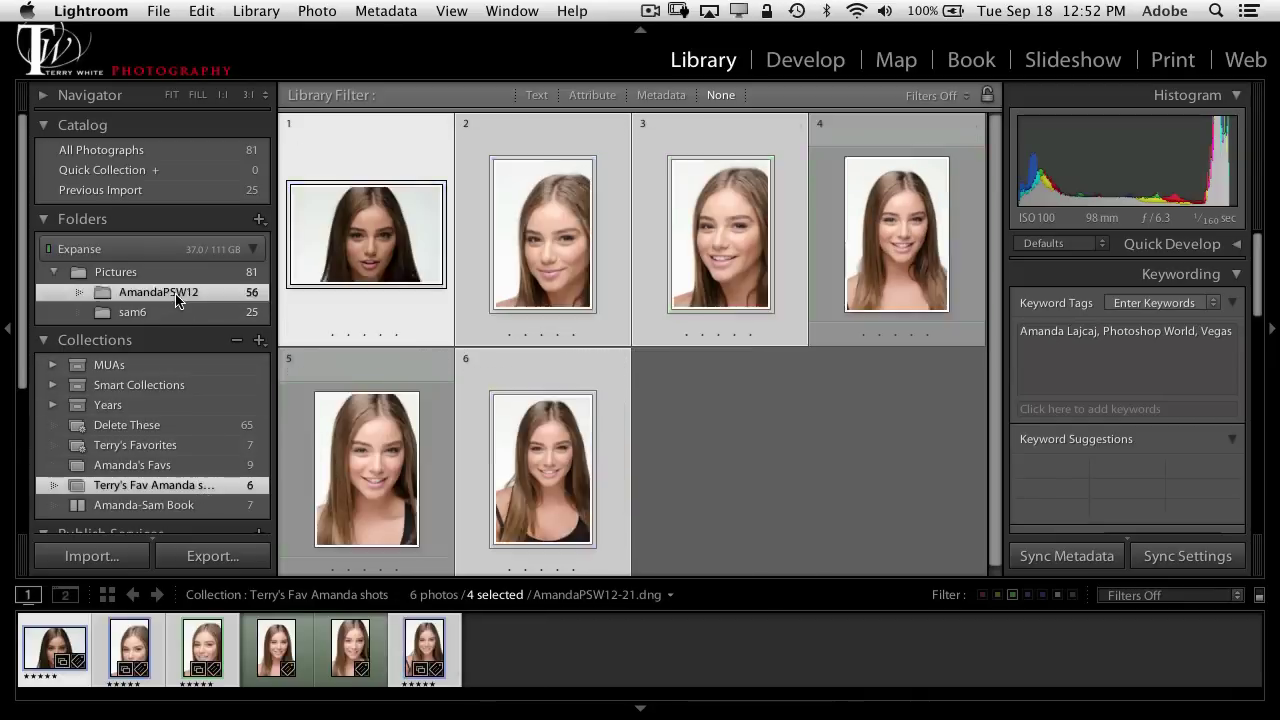
pyautogui.scroll(-6, 620, 458)
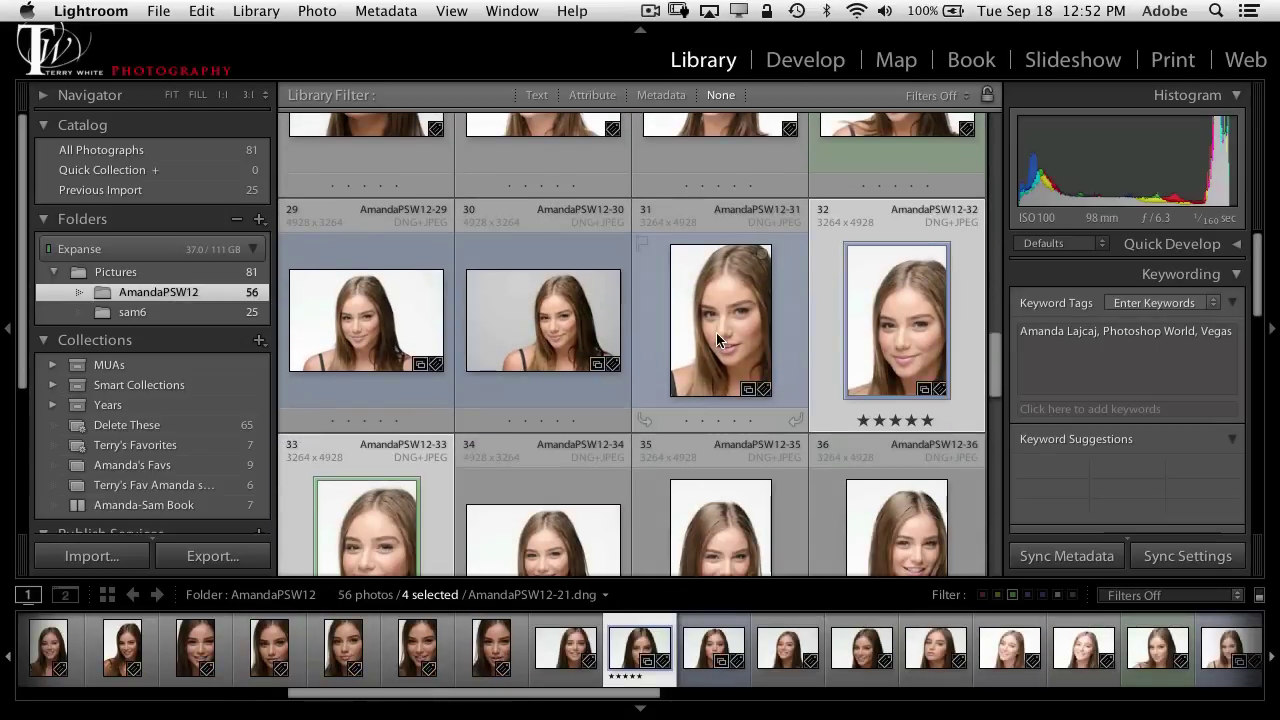
pyautogui.moveTo(716, 332); pyautogui.dragTo(212, 505)
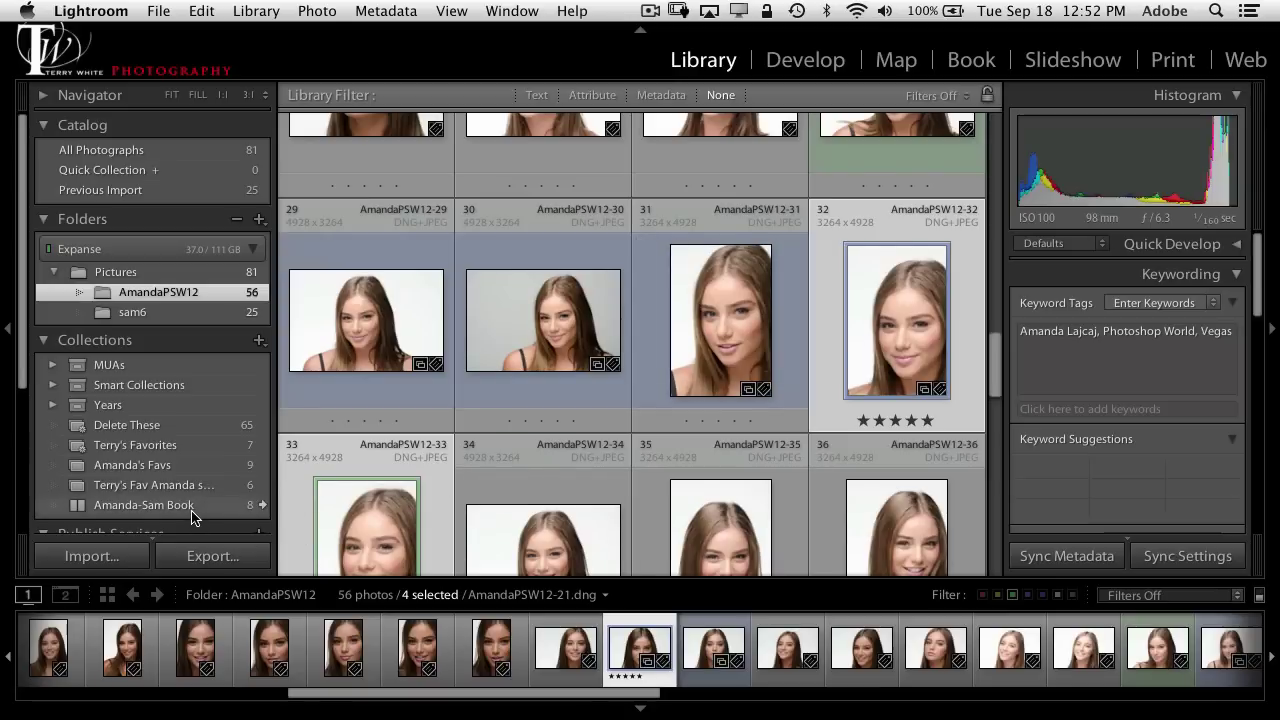
# Open Amanda-Sam Book in the Book module and place photo AmandaPSW12-31 on blank page 12
pyautogui.click(262, 506)
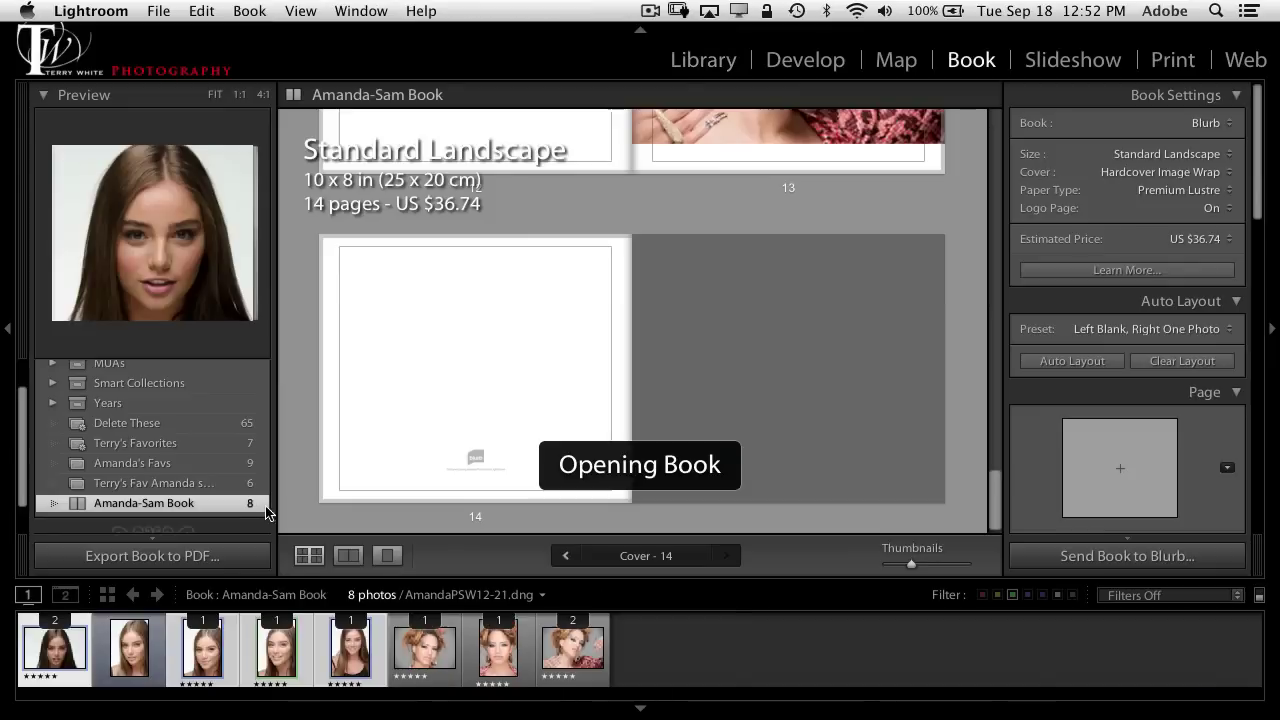
pyautogui.scroll(3, 745, 391)
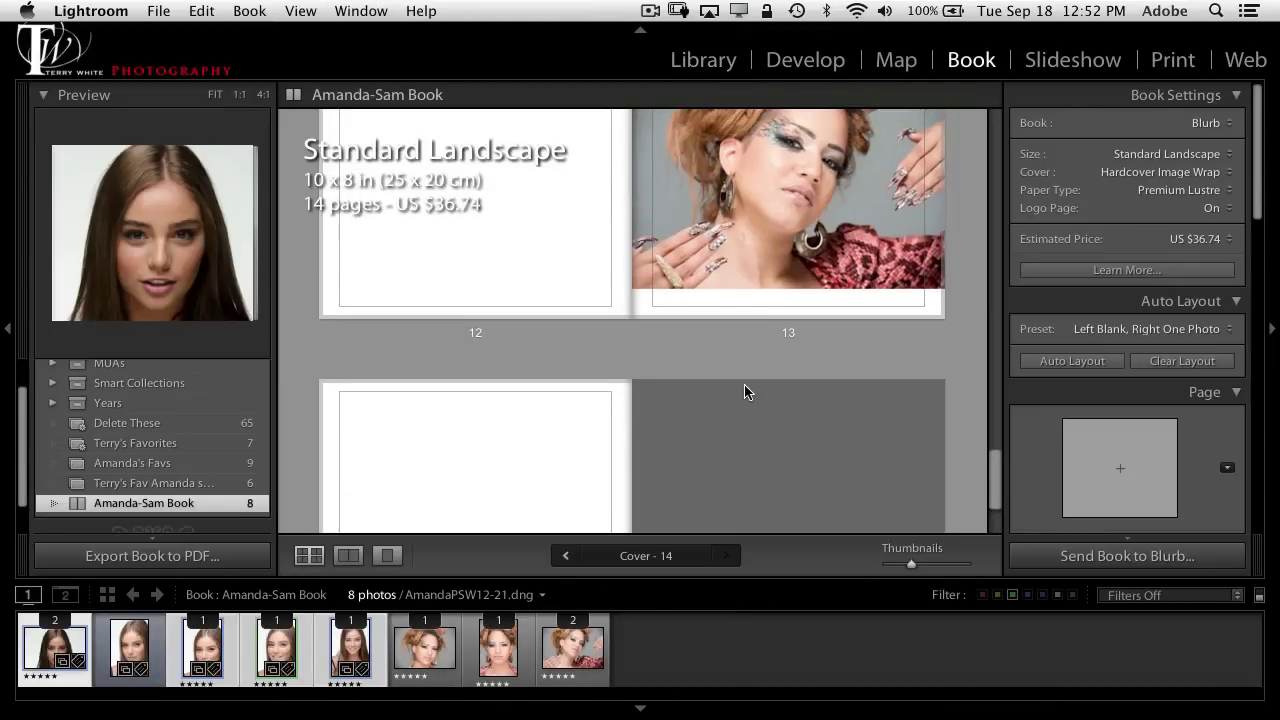
pyautogui.scroll(3, 744, 388)
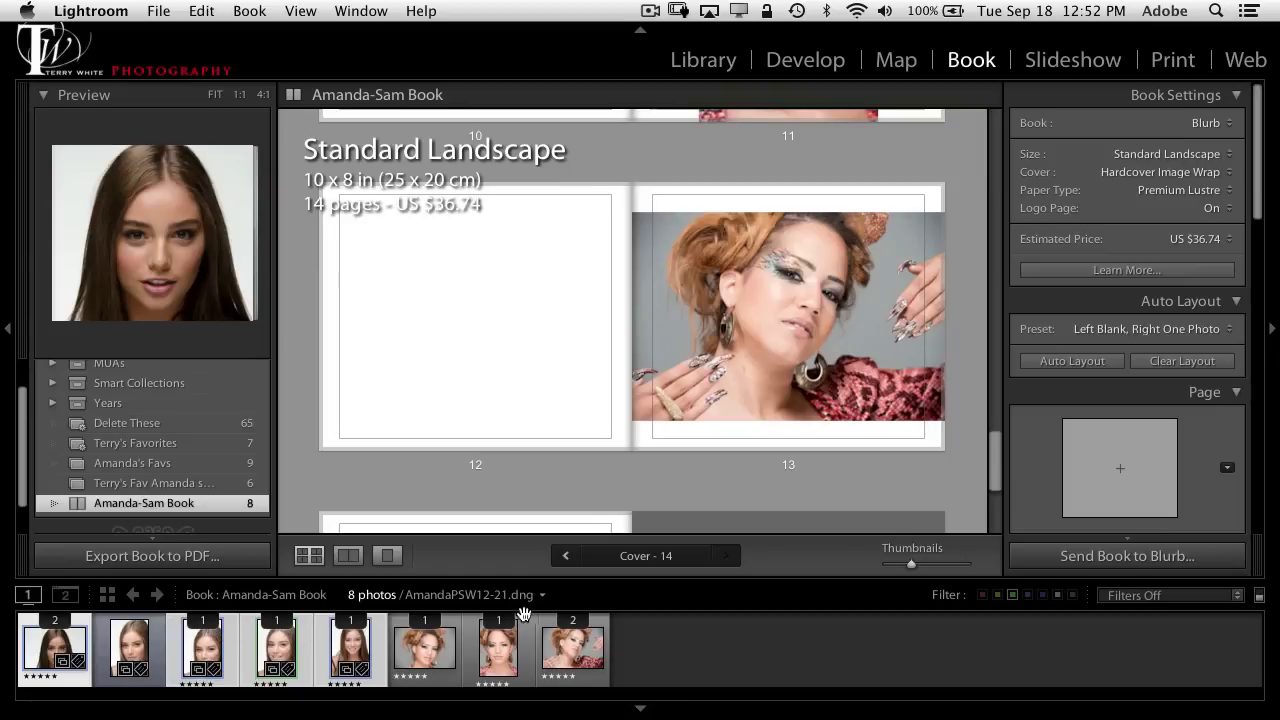
pyautogui.click(132, 665)
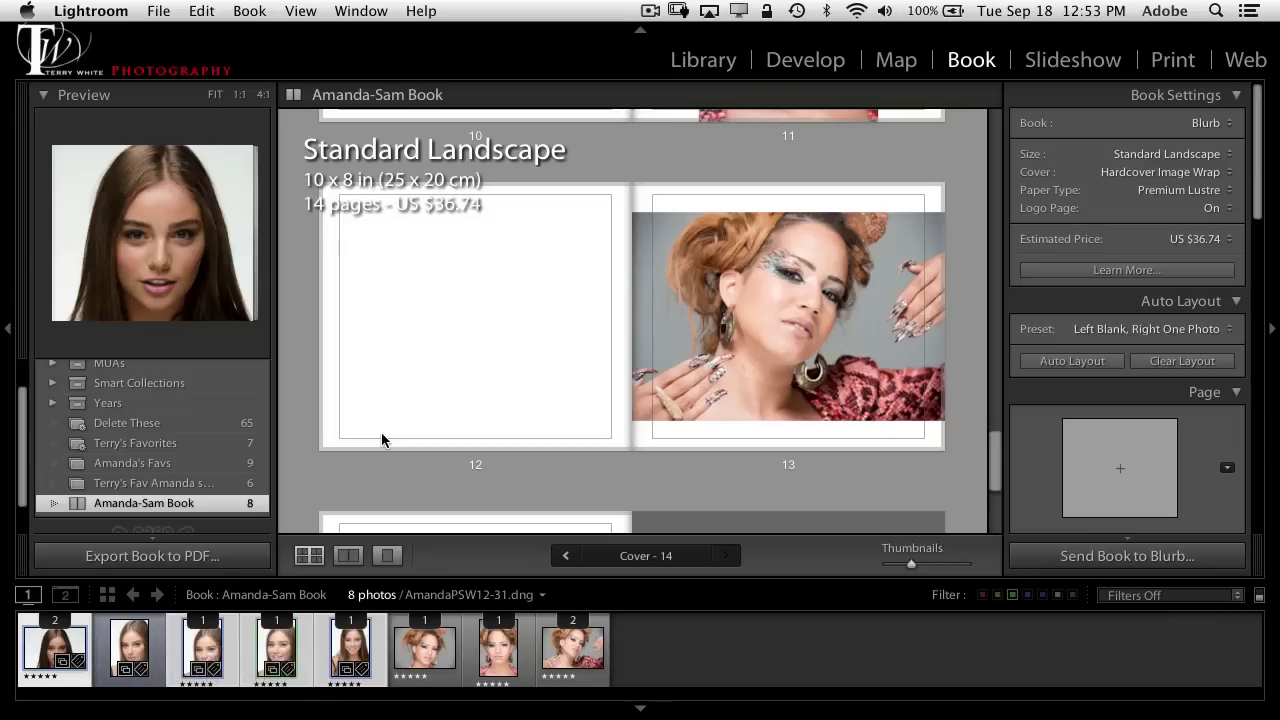
pyautogui.moveTo(202, 650); pyautogui.dragTo(505, 350)
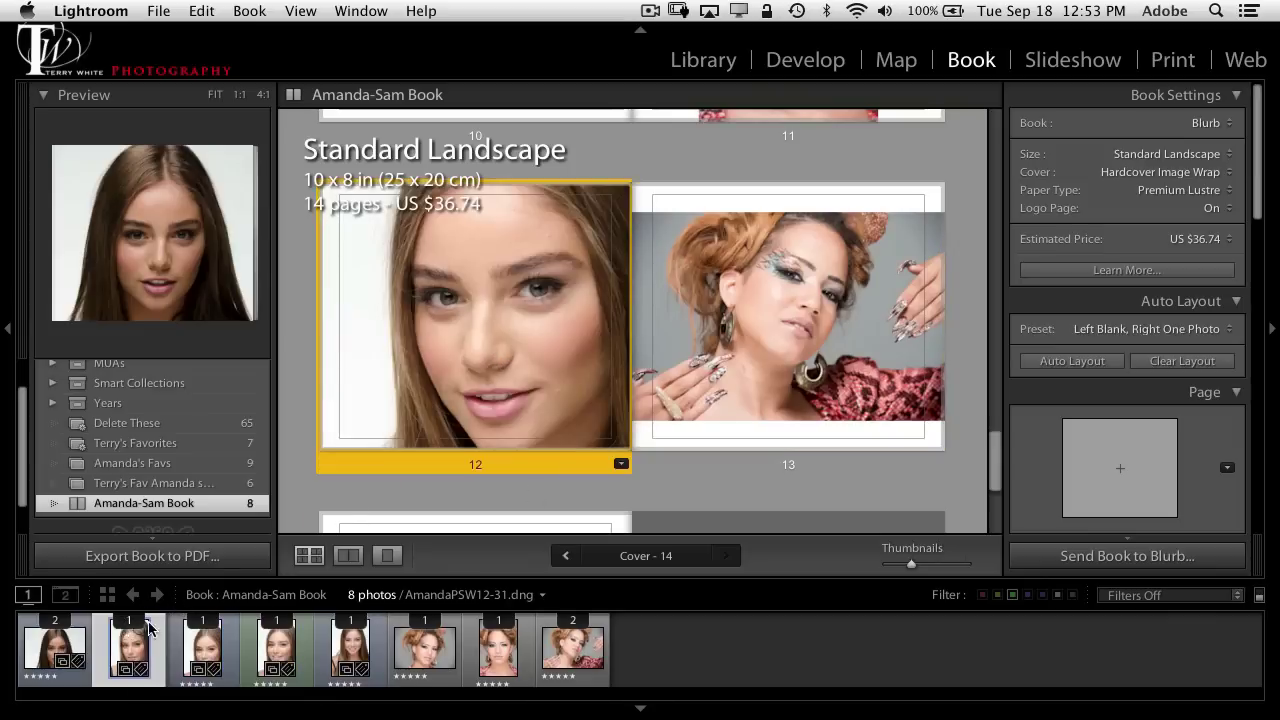